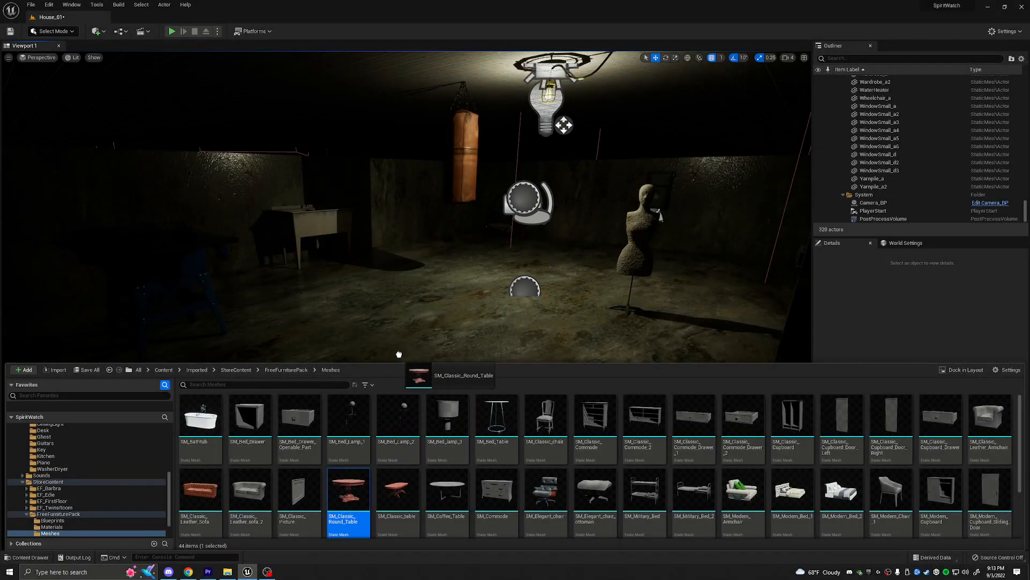
- Nudge the round table in the basement room and select the Options heading of the menu widget
left_click_drag(406, 333, 412, 376)
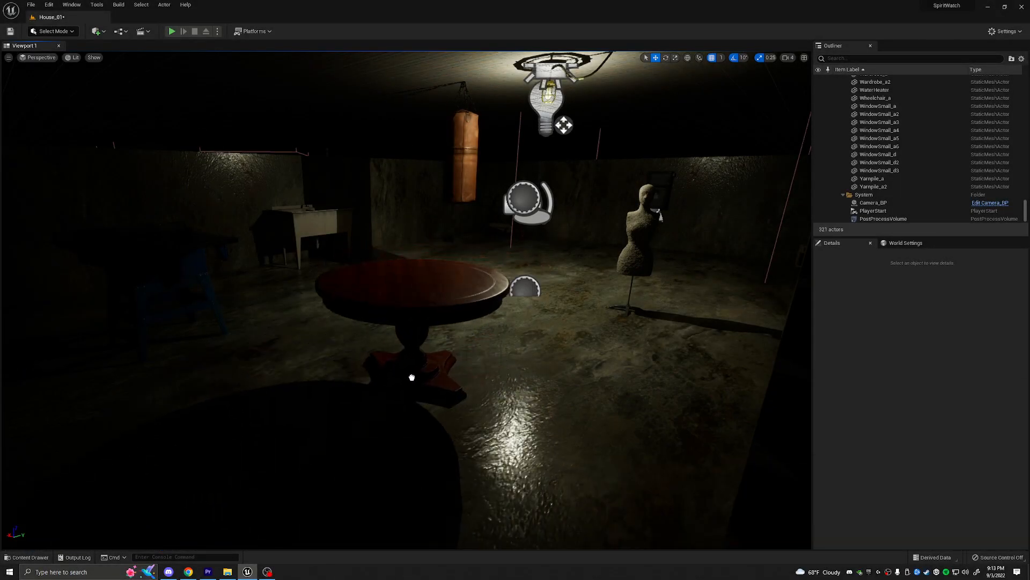
right_click_drag(412, 376, 378, 370)
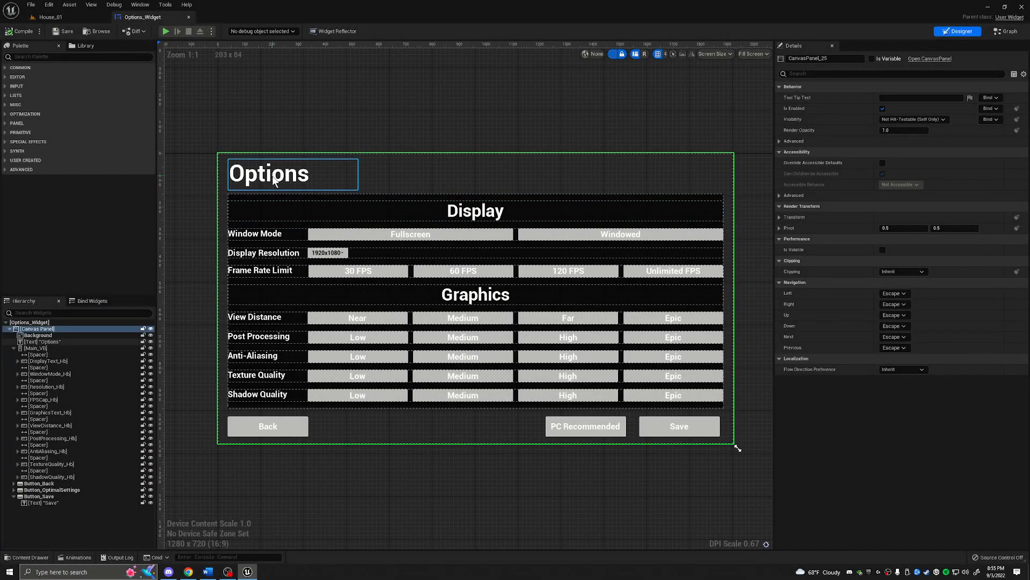
left_click(272, 175)
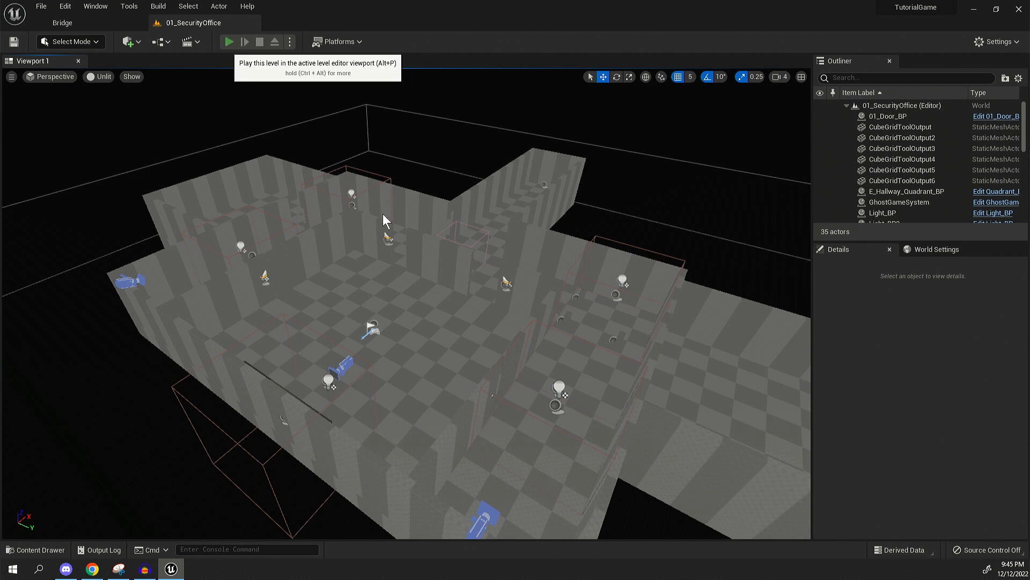
key("alt+p")
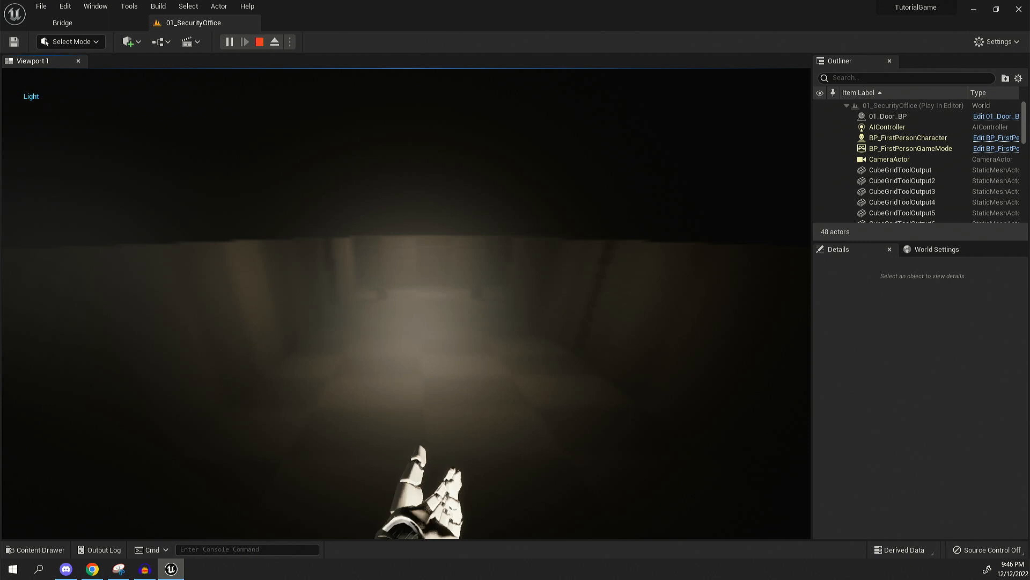
key("Escape")
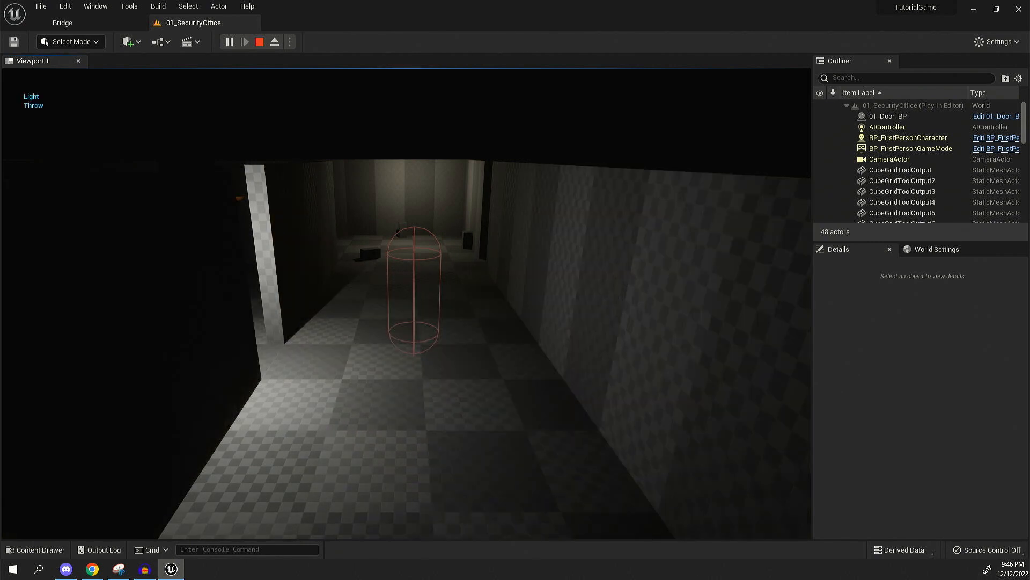
- Stop play and create a new folder named UI inside BrandonWinkler_Blueprints
key("Escape")
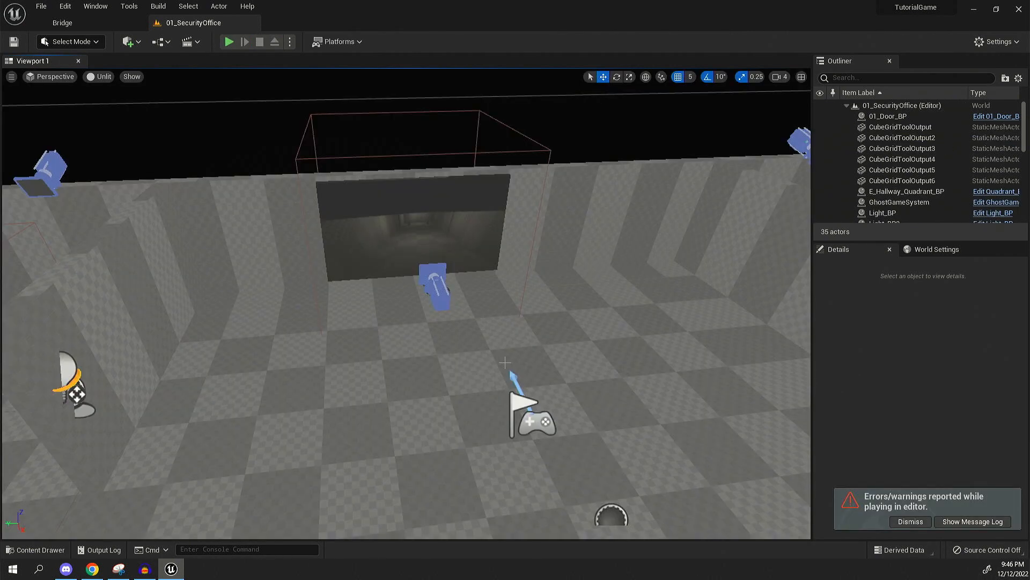
scroll(505, 363, "down", 3)
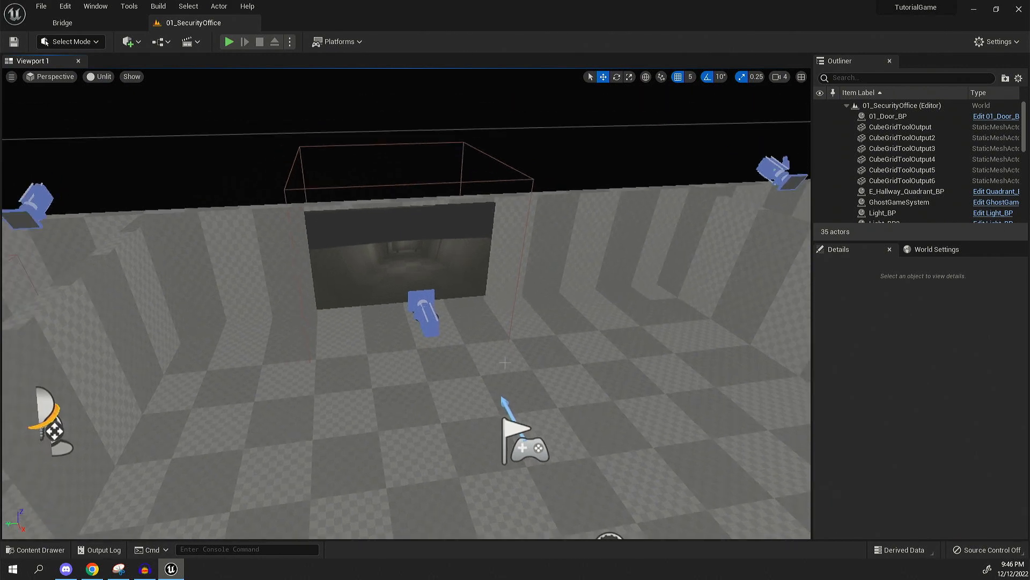
key("ctrl+space")
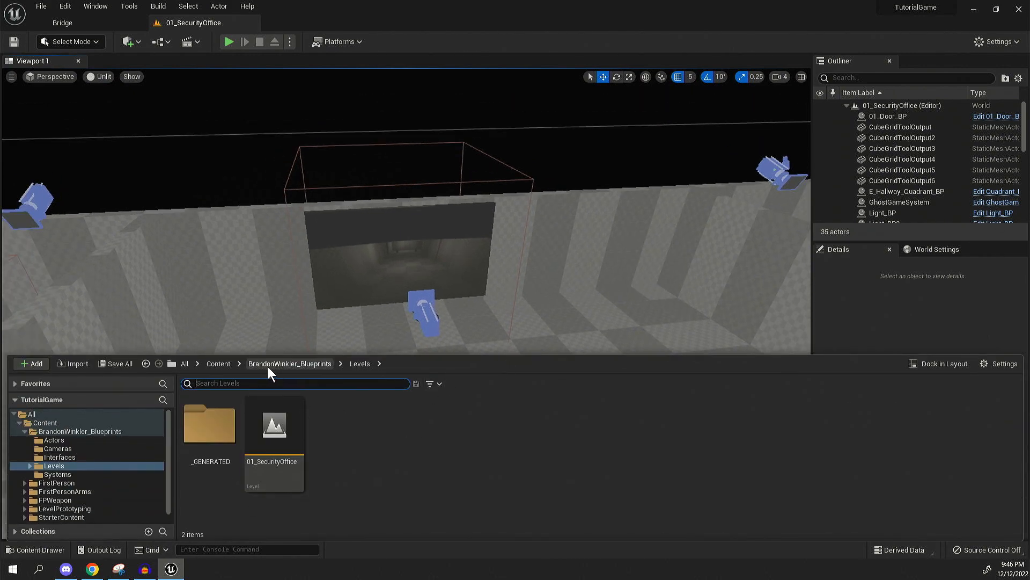
left_click(266, 366)
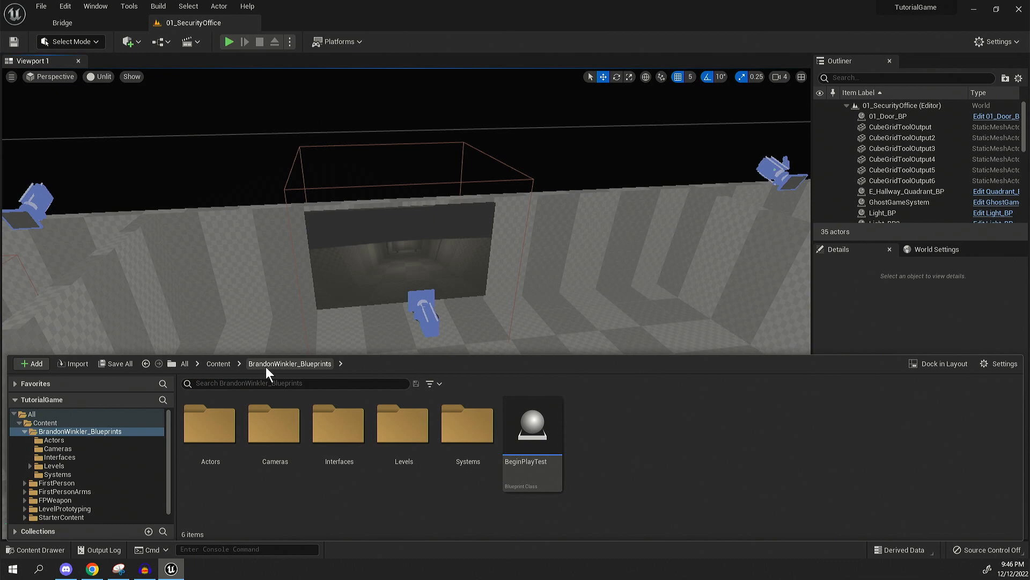
right_click(621, 437)
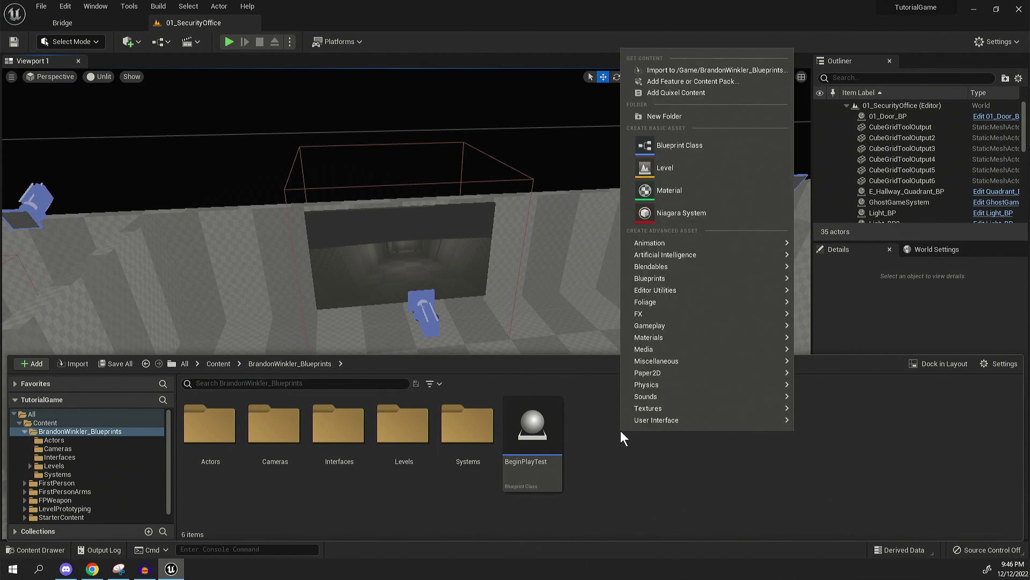
left_click(670, 115)
type("UI")
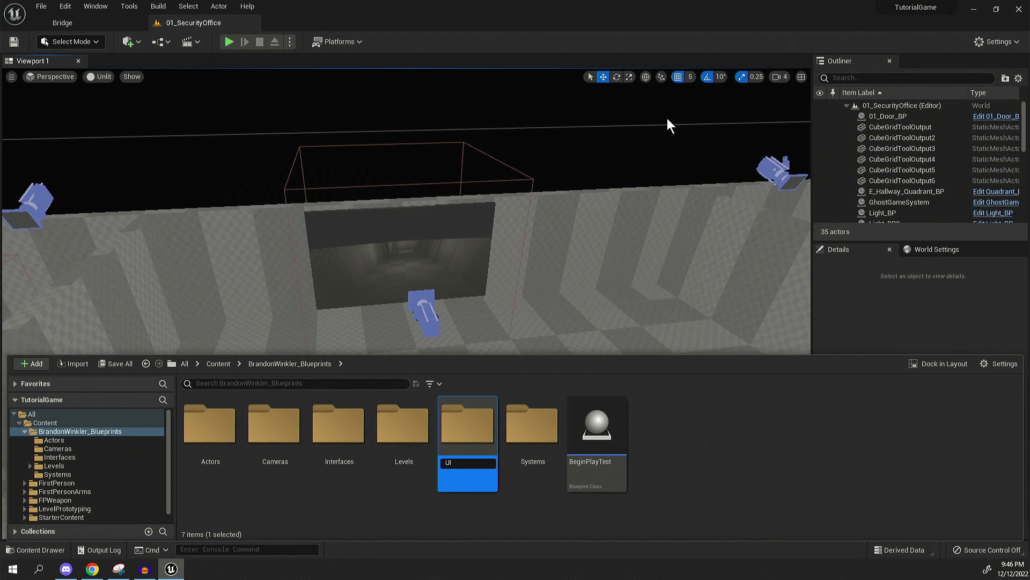
key("Return")
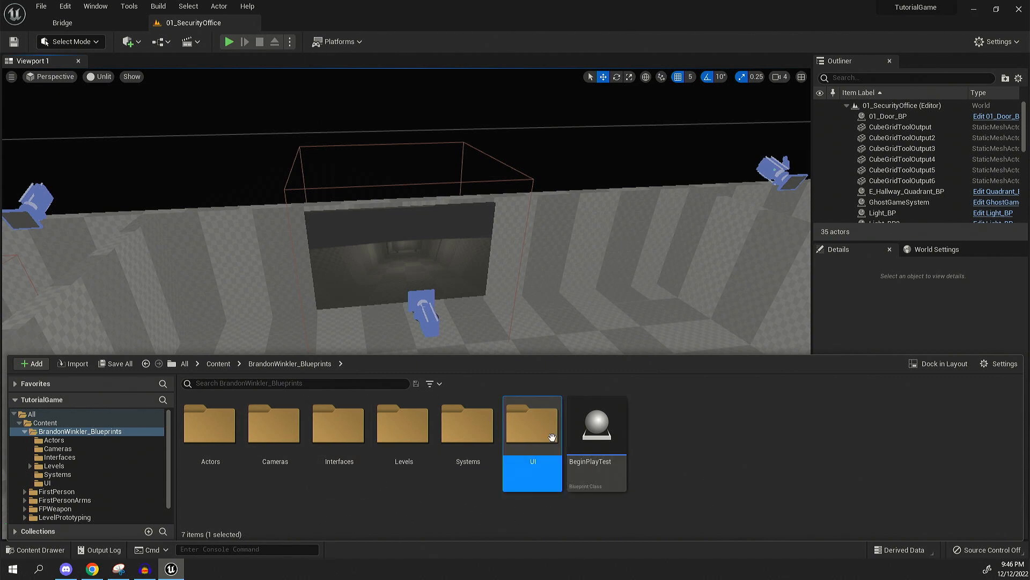
- In the UI folder, create a User Widget blueprint named Tooltip_UI
double_click(532, 435)
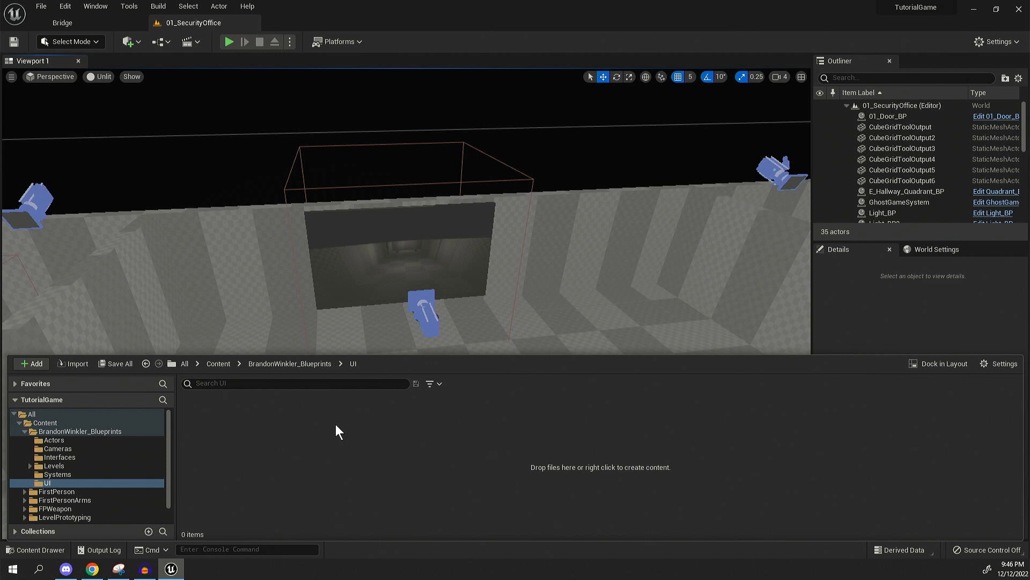
right_click(291, 421)
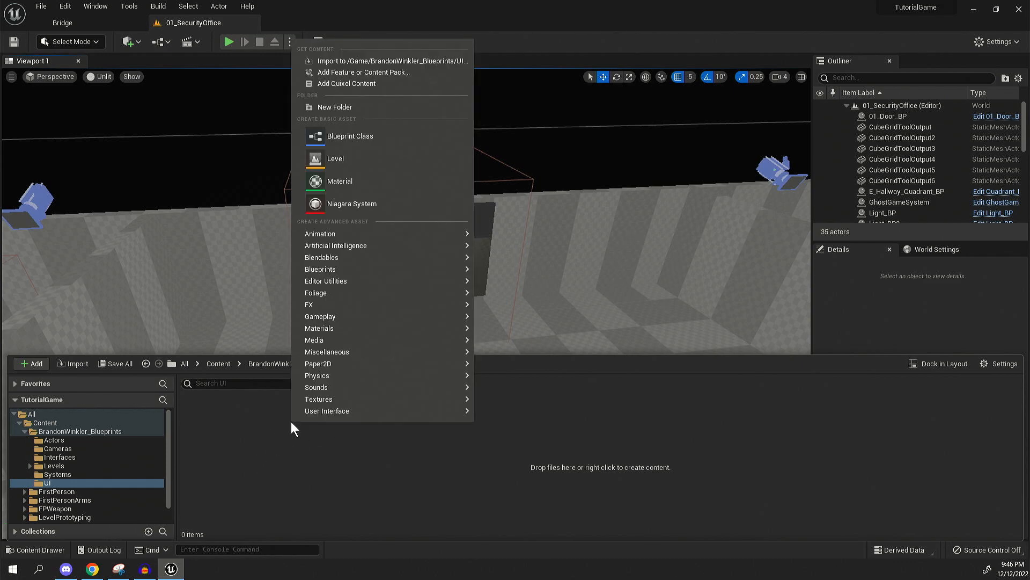
mouse_move(327, 411)
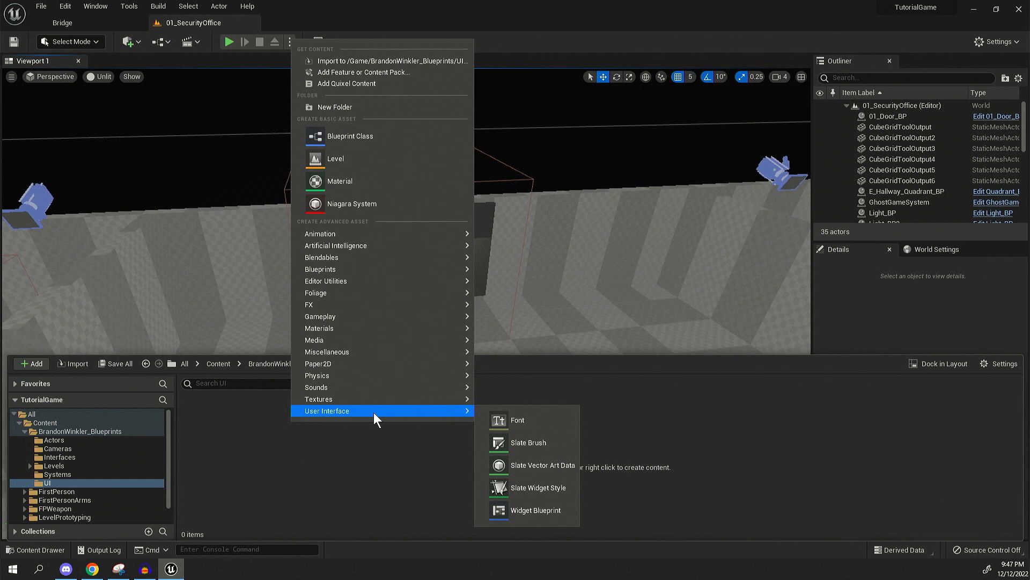
left_click(542, 515)
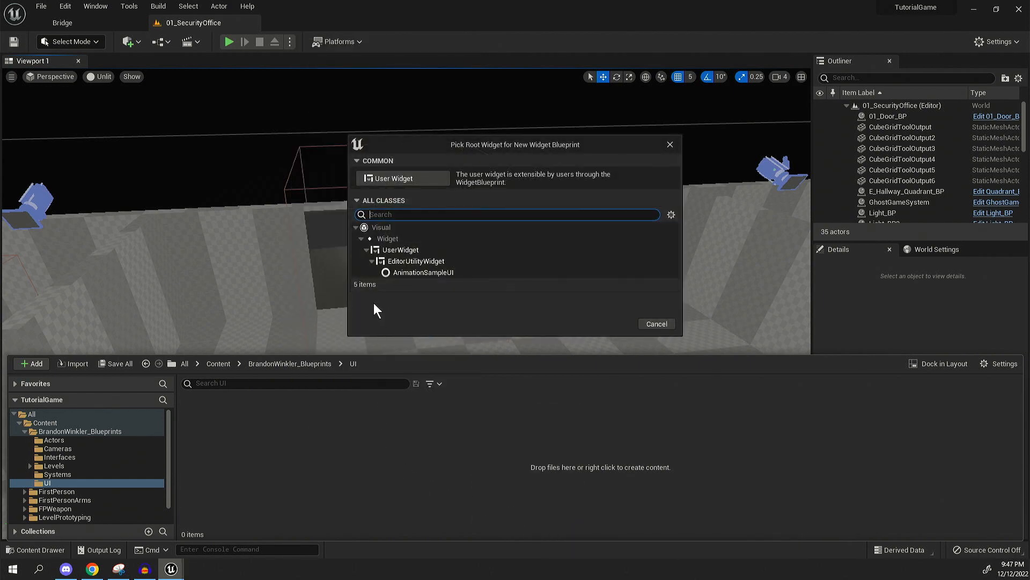
left_click(407, 180)
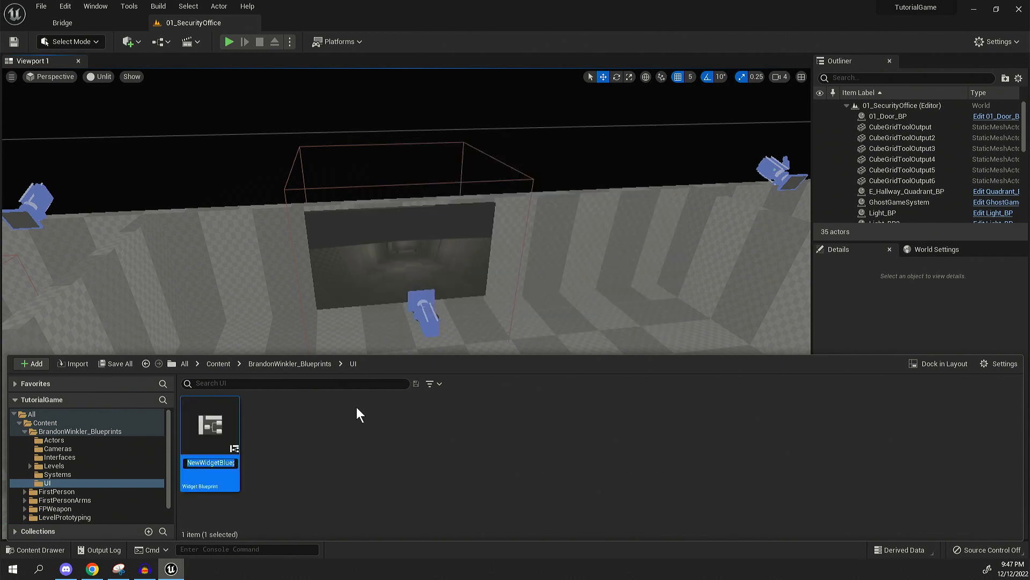
type("Tooltip_")
type("UI")
key("Return")
- Open Tooltip_UI and add a Canvas Panel as the widget's root
double_click(220, 409)
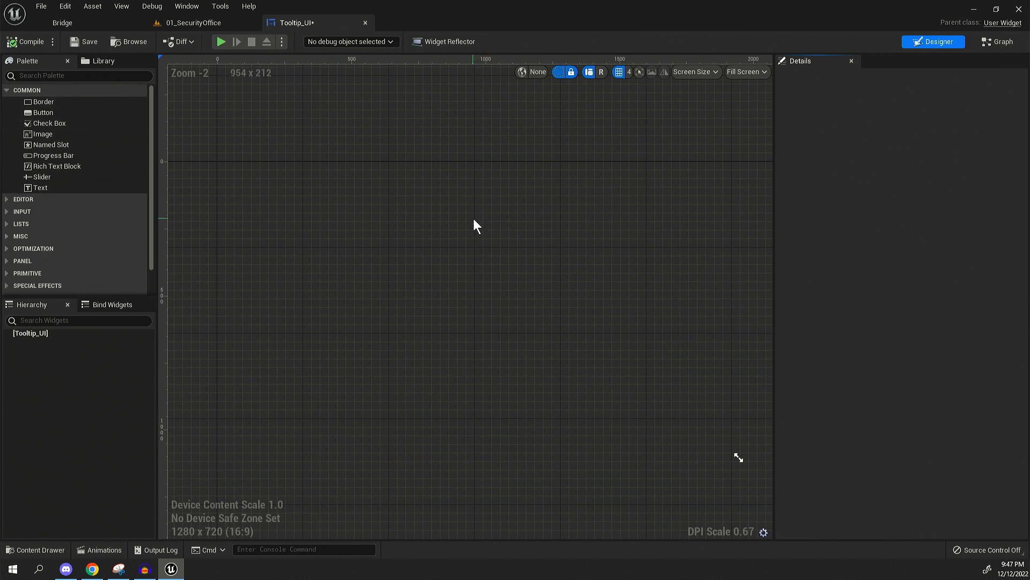
right_click_drag(474, 219, 479, 211)
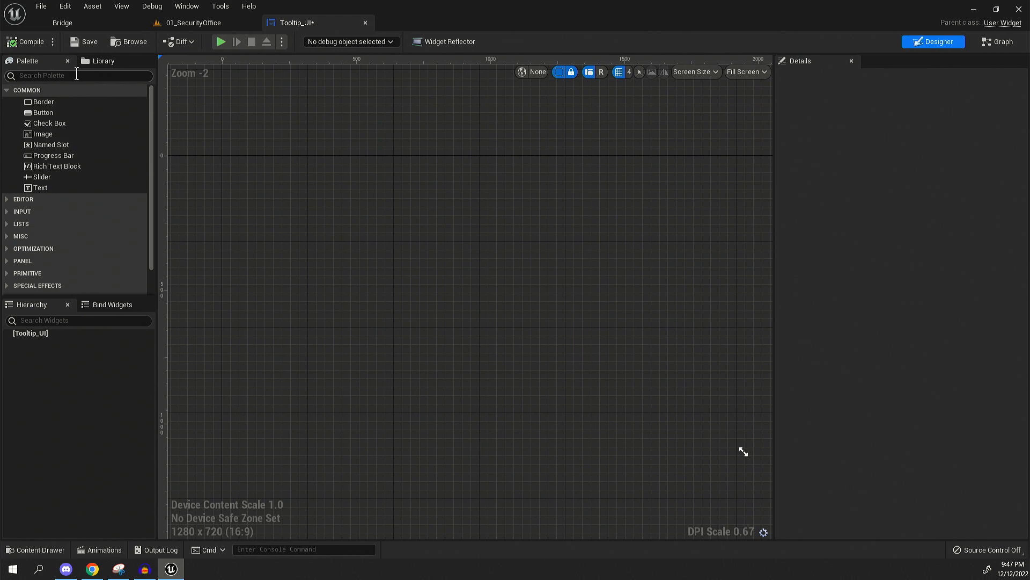
left_click(19, 75)
type("canv")
left_click_drag(54, 102, 476, 244)
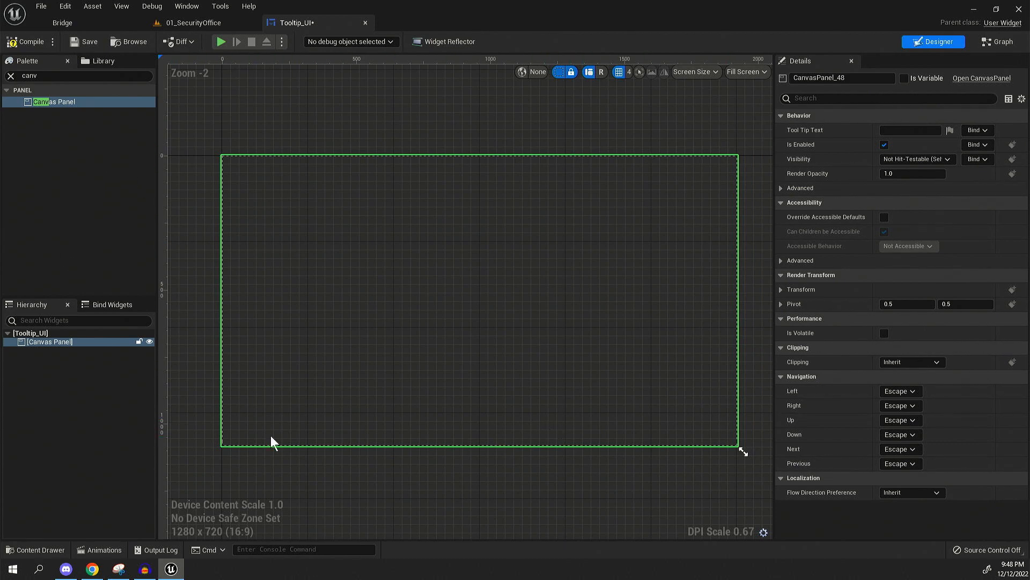
- Add a Text block near the canvas bottom, anchored bottom-centre with centre justification
left_click_drag(55, 74, 2, 76)
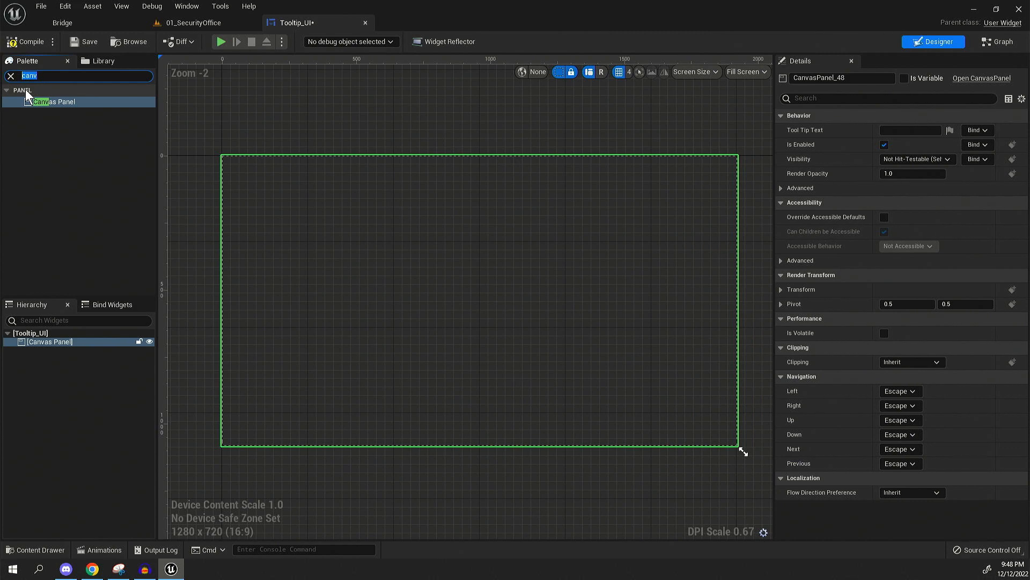
type("text")
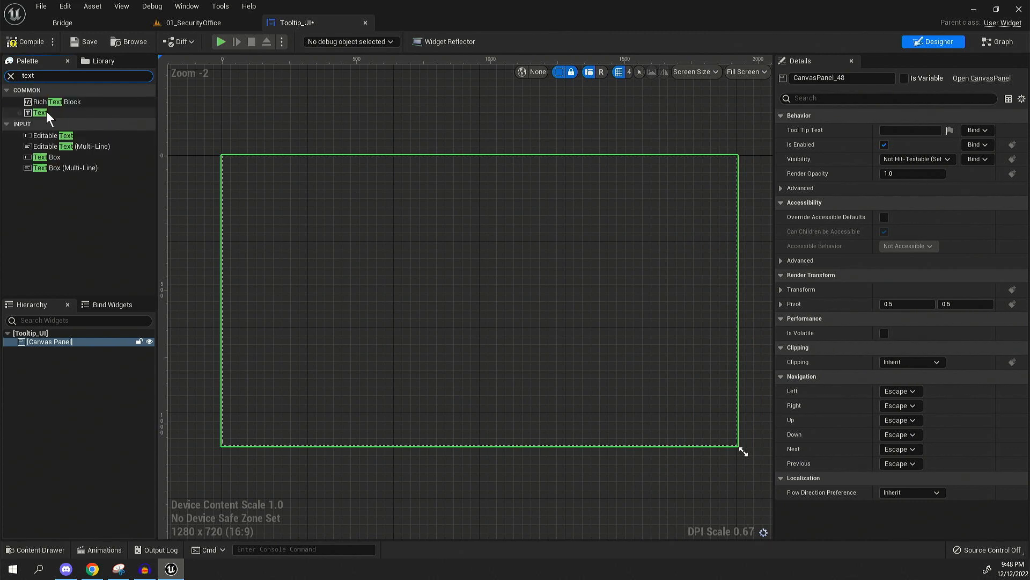
left_click_drag(46, 113, 459, 395)
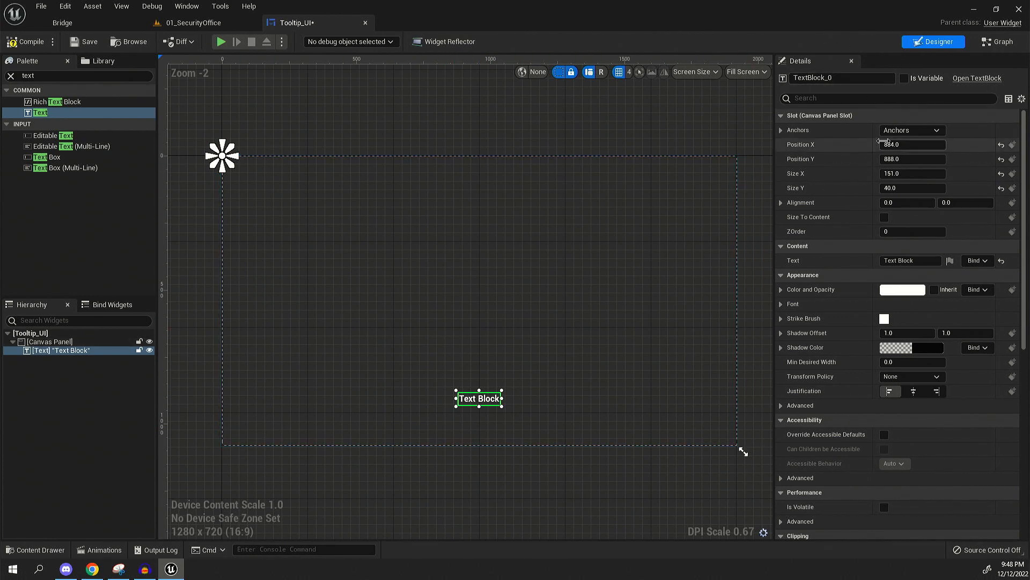
left_click(915, 130)
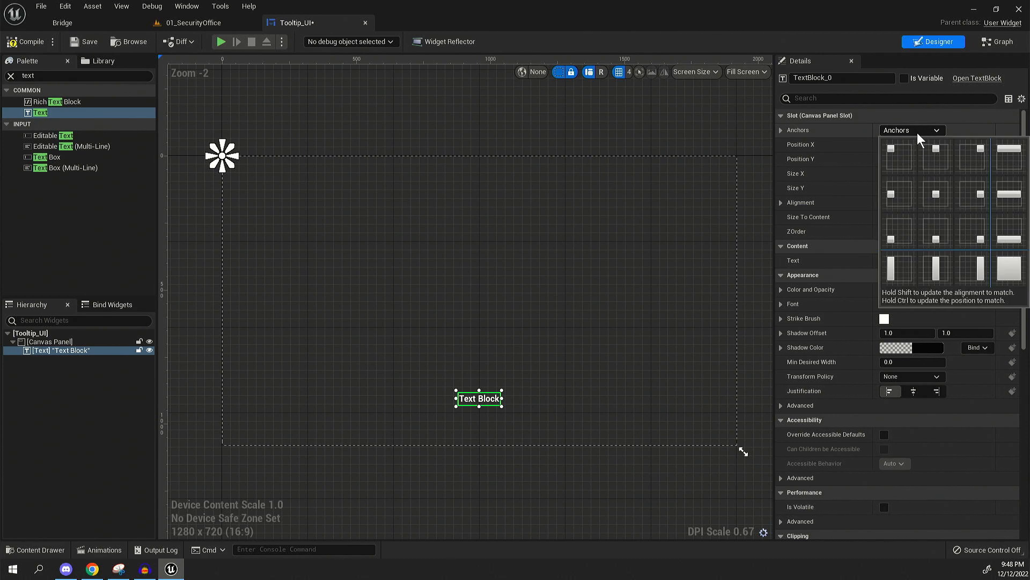
left_click(936, 238)
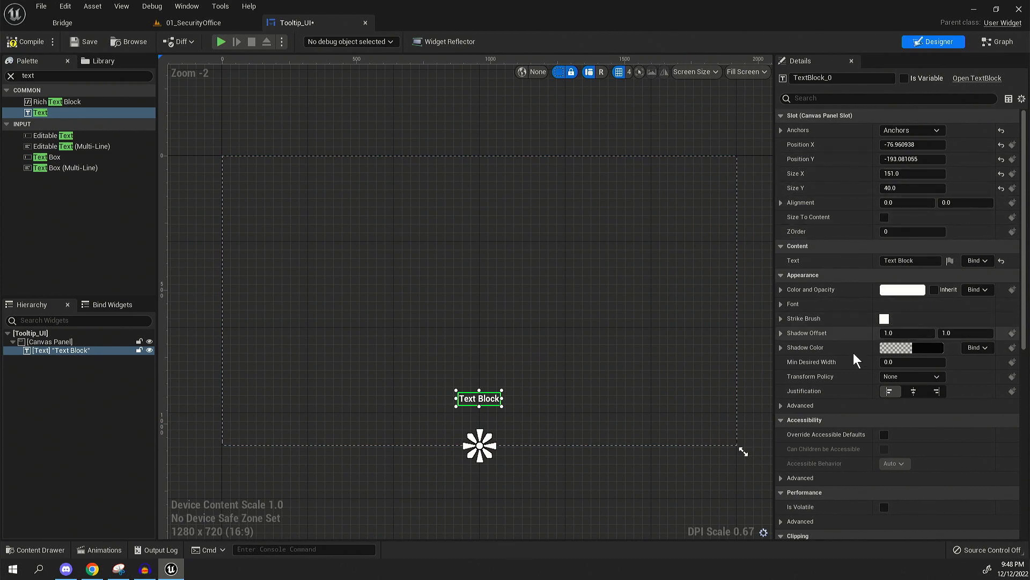
left_click(913, 391)
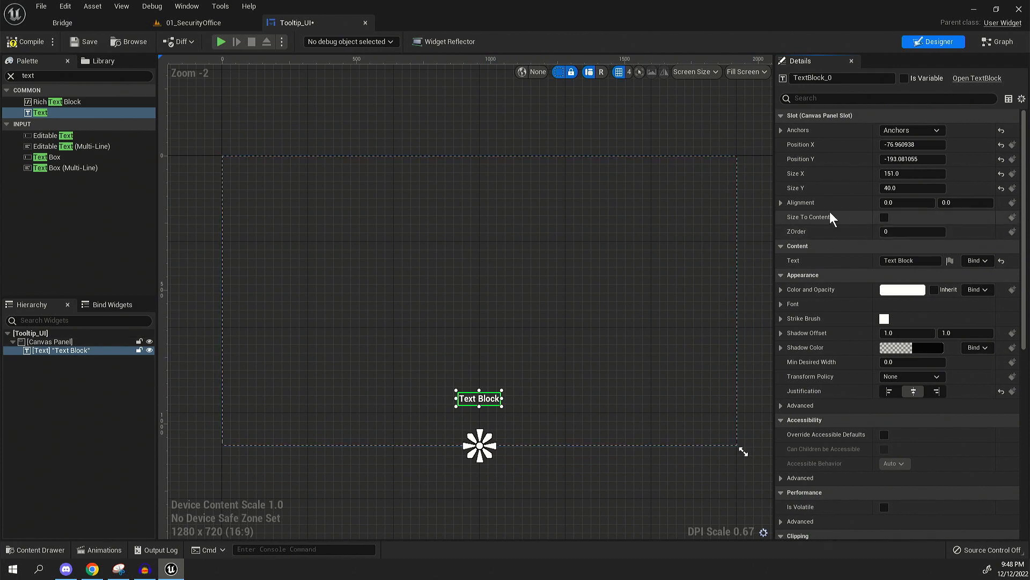
- Paste placeholder text, untick Size To Content and nudge the text block to X -72
left_click(899, 259)
key("ctrl+v")
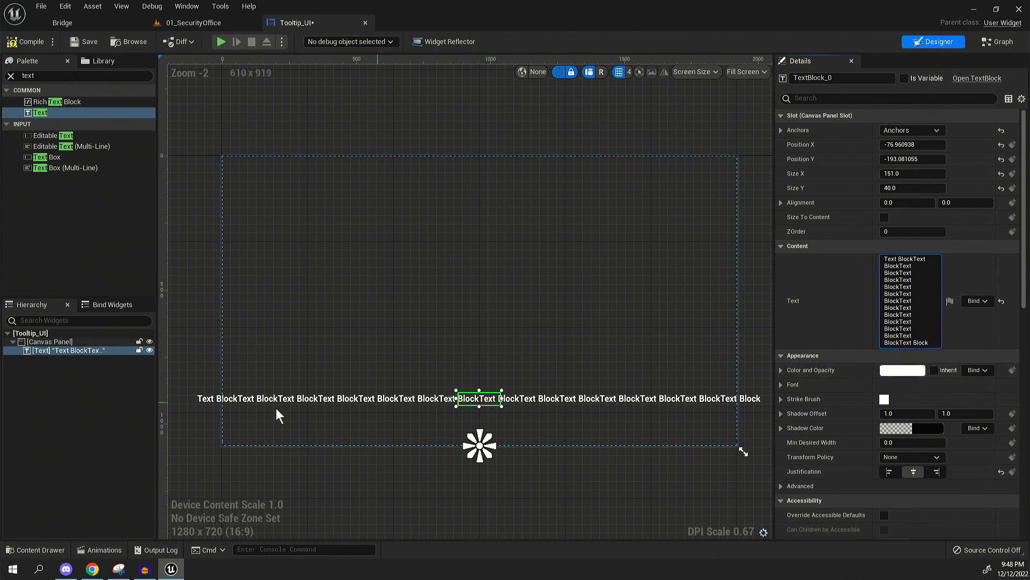
left_click(885, 218)
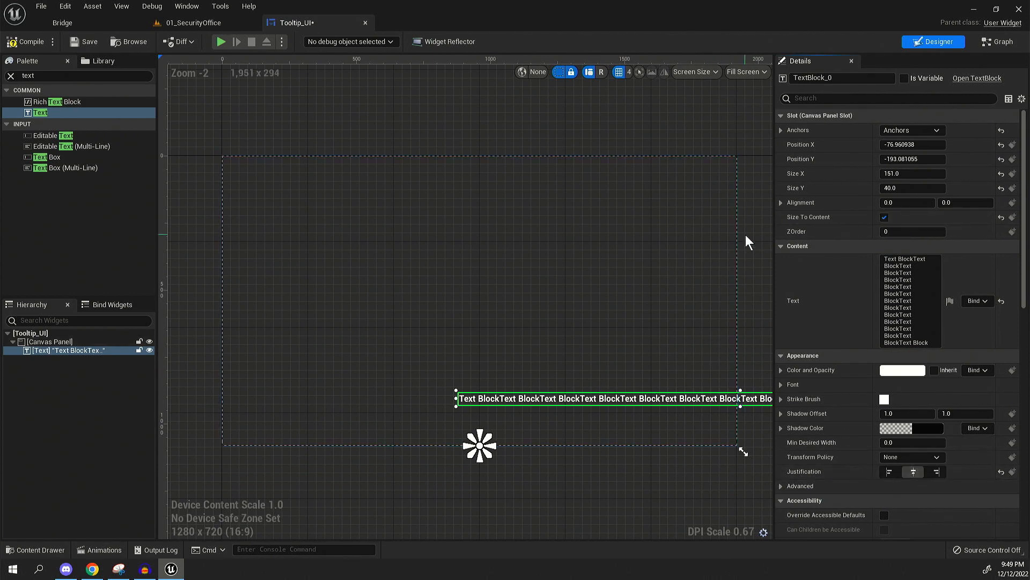
left_click(885, 217)
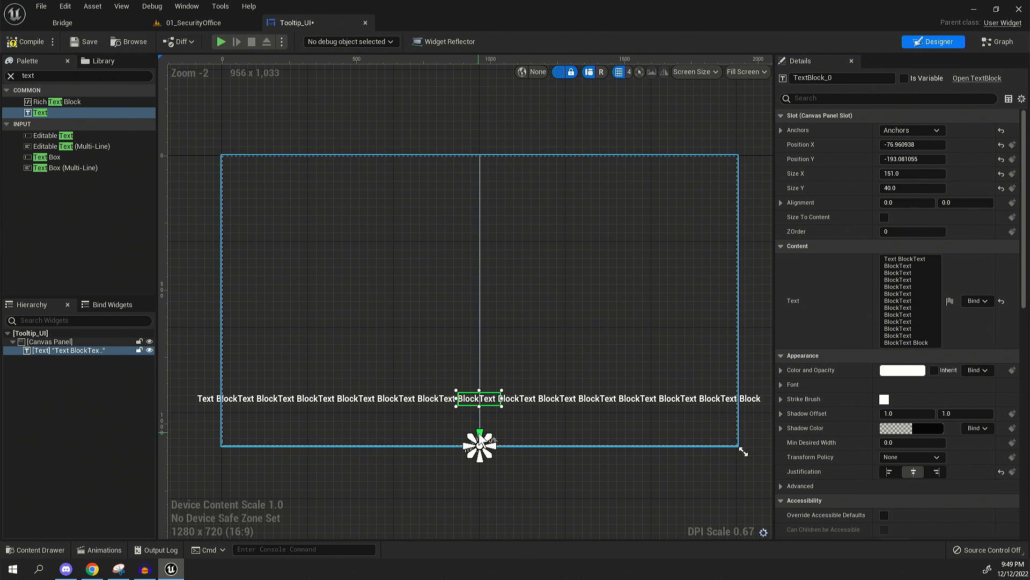
key("Right")
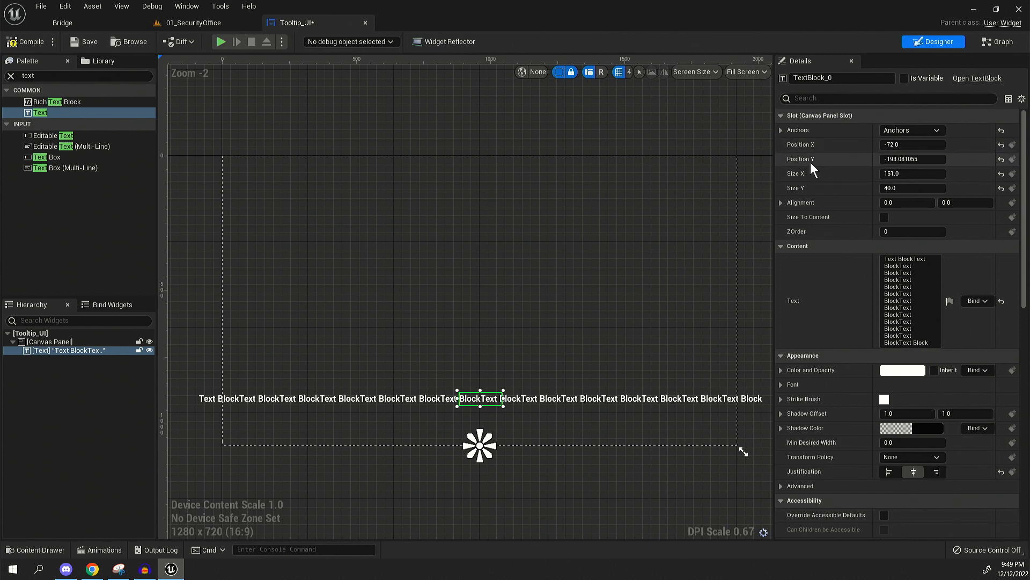
- Set the text block's Position Y to -190 and replace its content with _PH
left_click(914, 159)
type("-190")
key("Return")
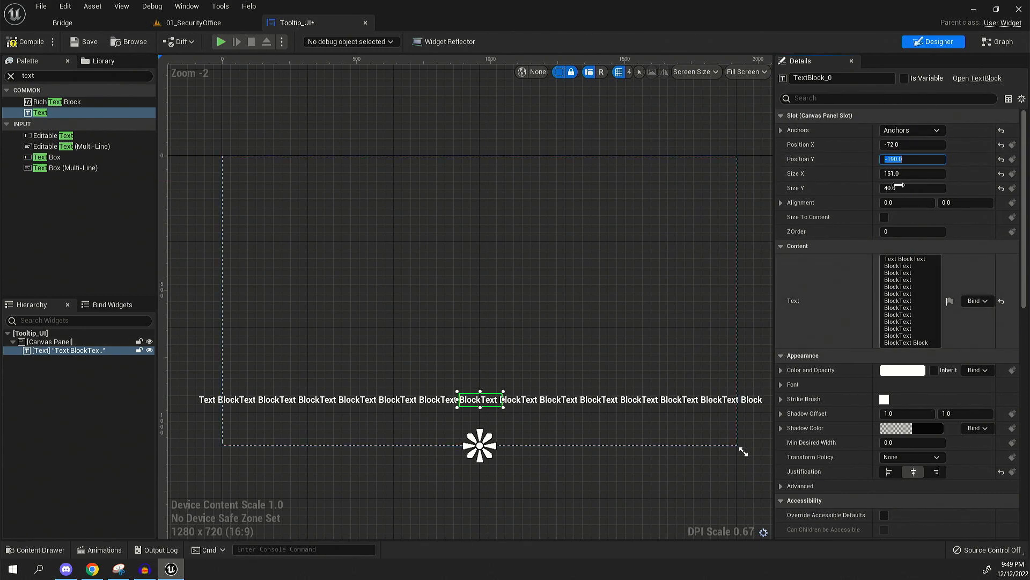
left_click(922, 342)
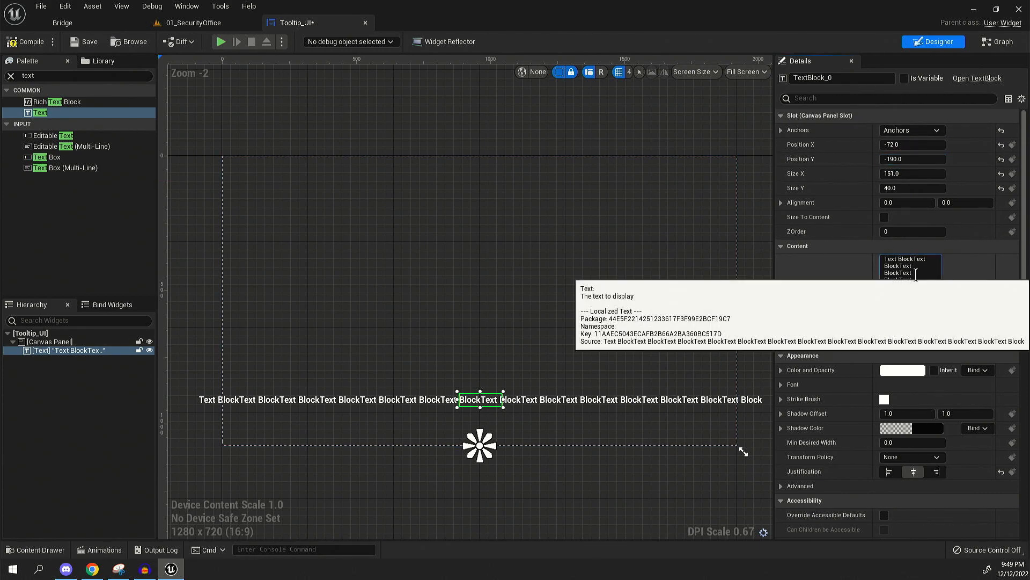
key("ctrl+a")
key("Delete")
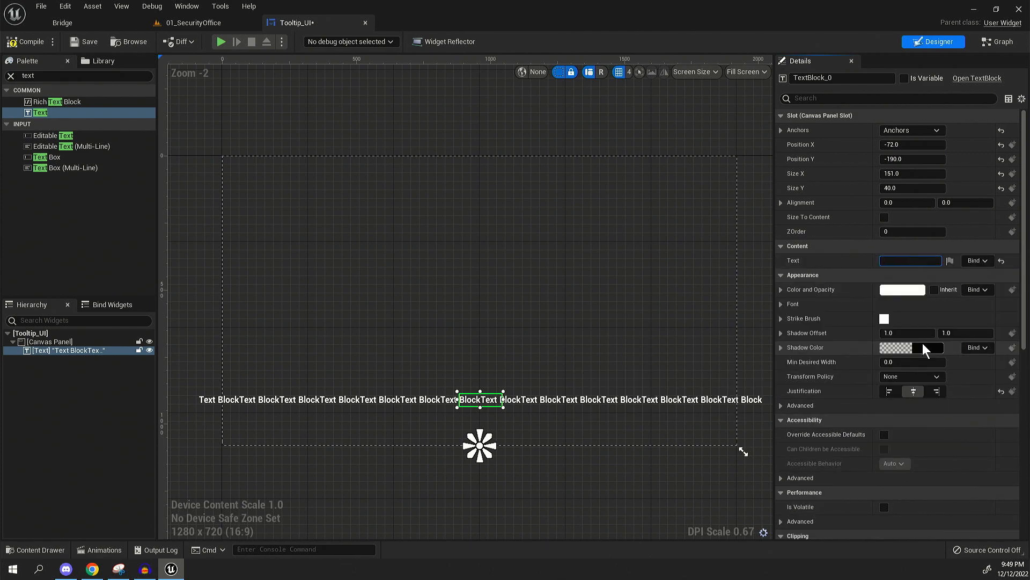
type("PH")
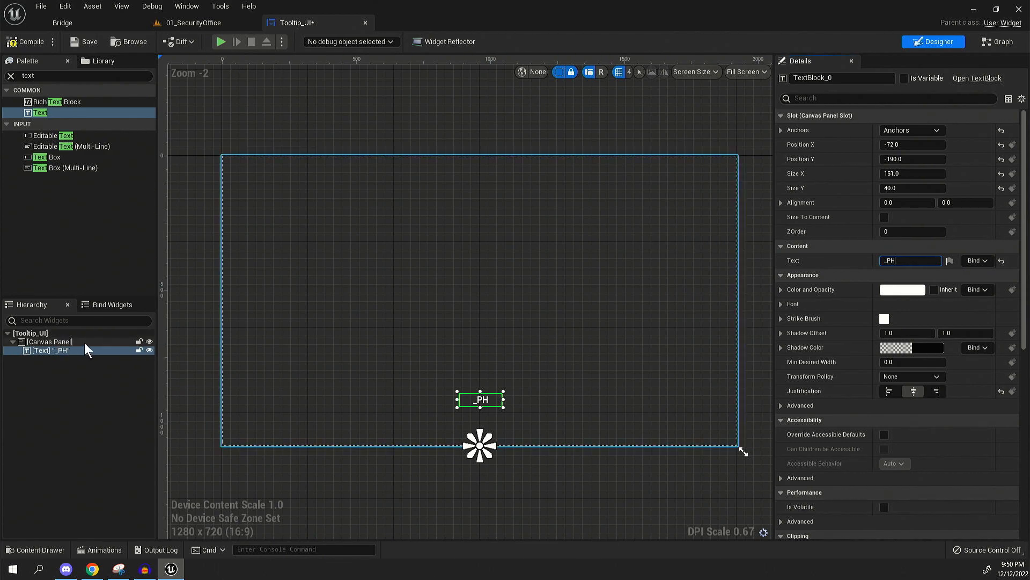
- Rename the text block to Tooltip_Text
left_click(841, 78)
type("Tooltip_Te")
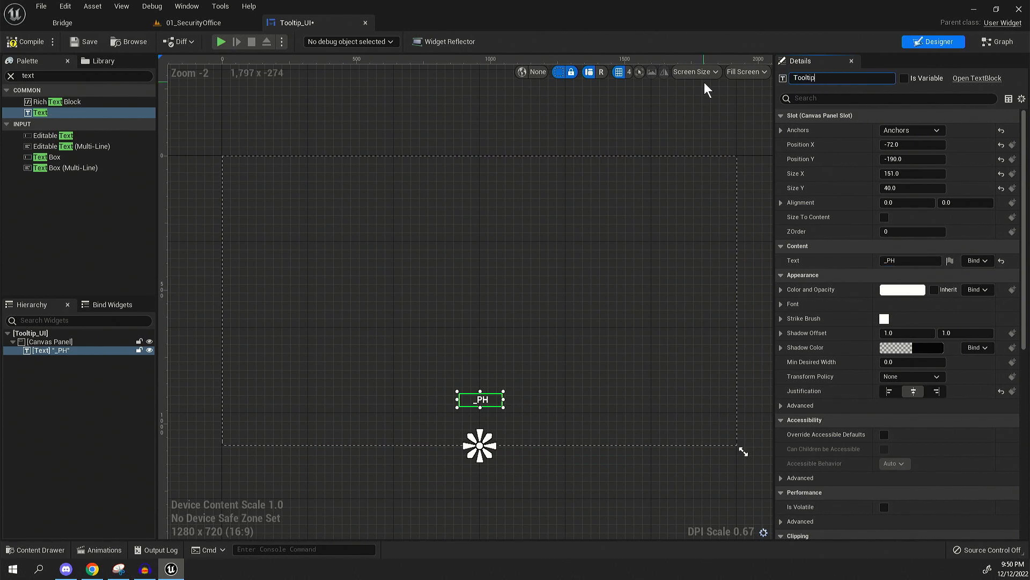
type("xt")
key("Return")
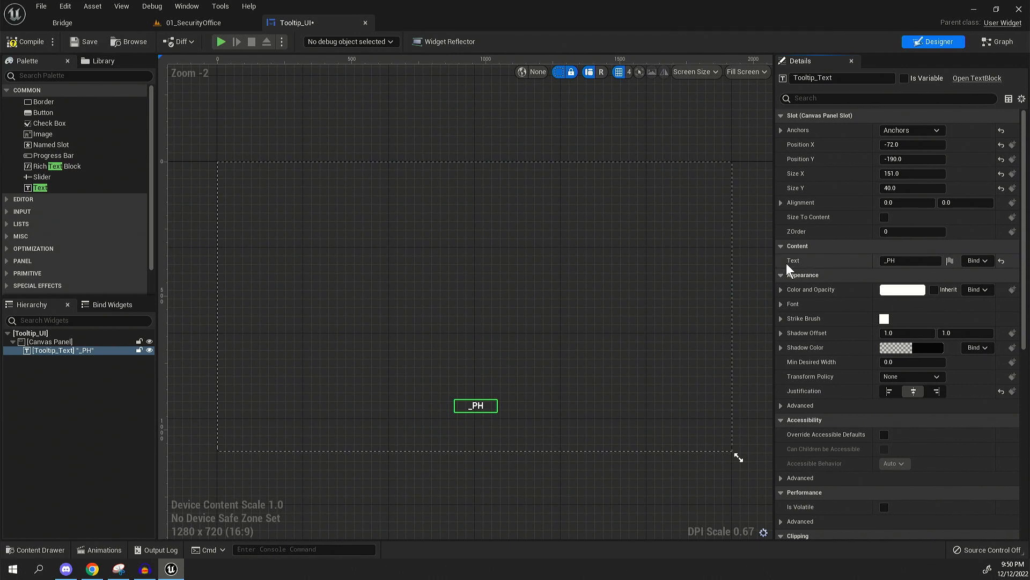
- Create a binding for the text content and name the function UpdateTooltip
left_click(984, 260)
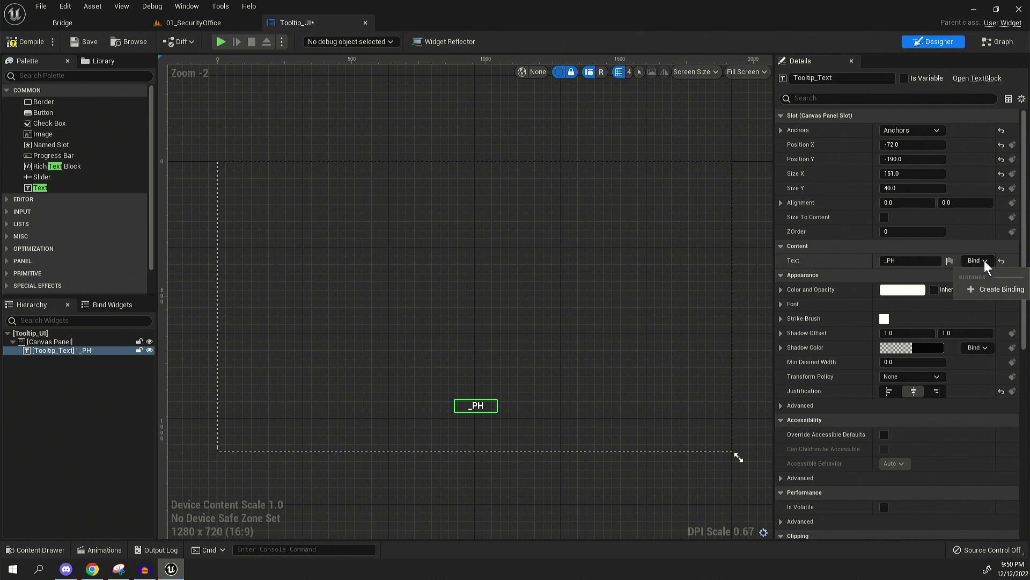
left_click(997, 289)
right_click_drag(803, 238, 767, 222)
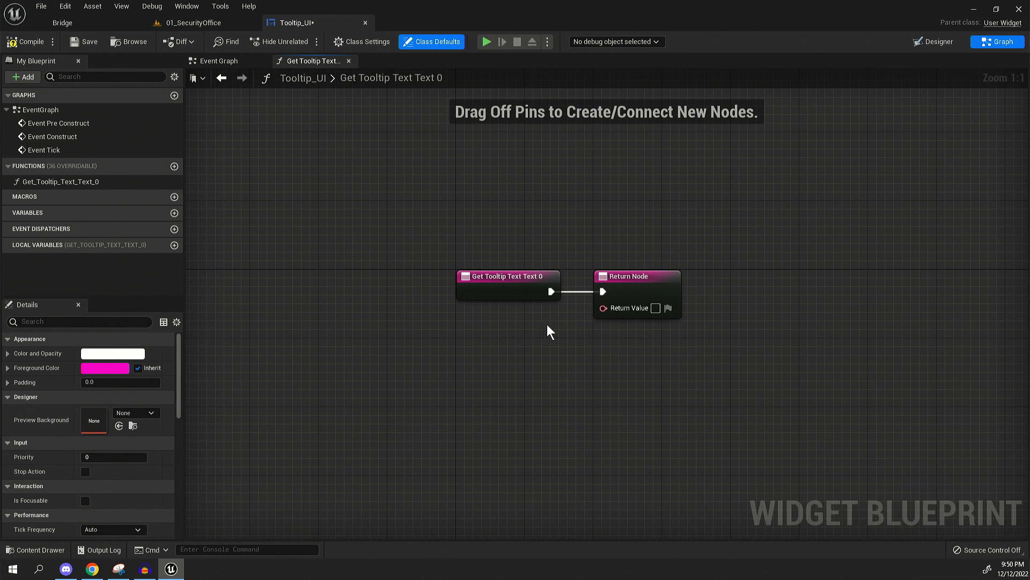
left_click(60, 180)
left_click(97, 181)
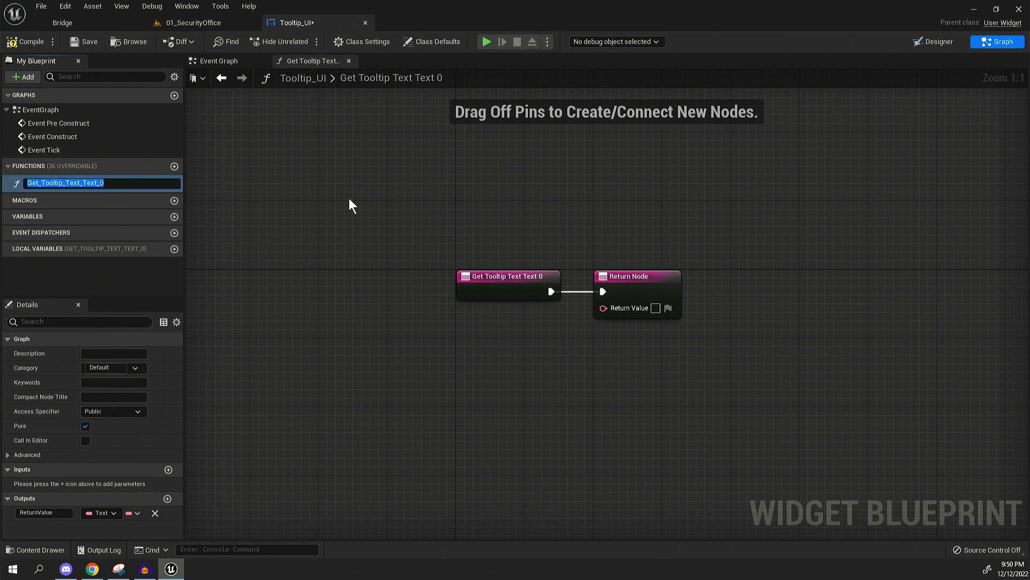
type("UpdateToo")
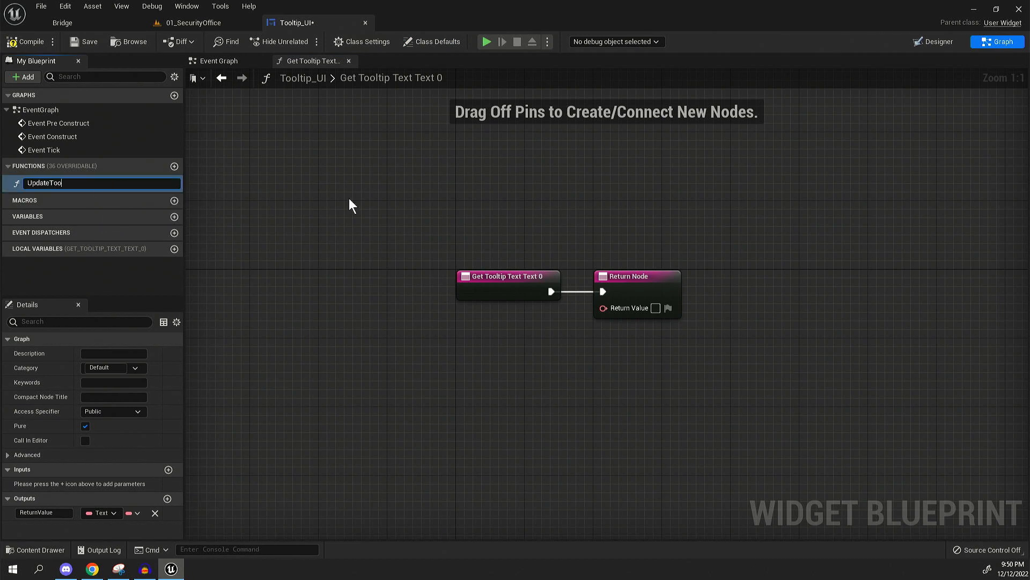
type("ltip")
key("Return")
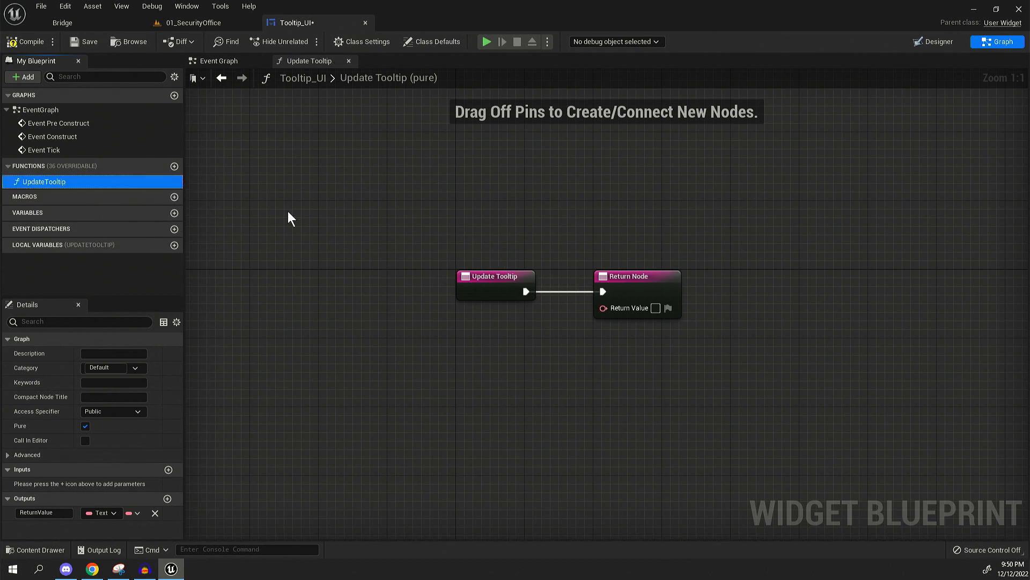
- Add a Text variable named Tooltip and wire it to UpdateTooltip's return value
left_click(174, 213)
type("To")
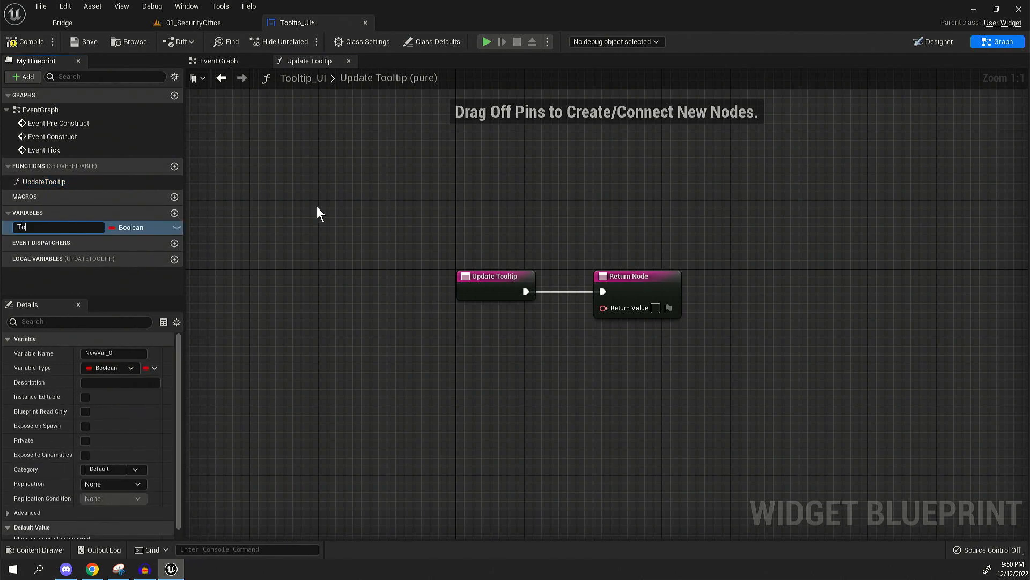
key("Escape")
key("BackSpace")
key("BackSpace")
key("BackSpace")
type("T")
key("Return")
left_click(131, 227)
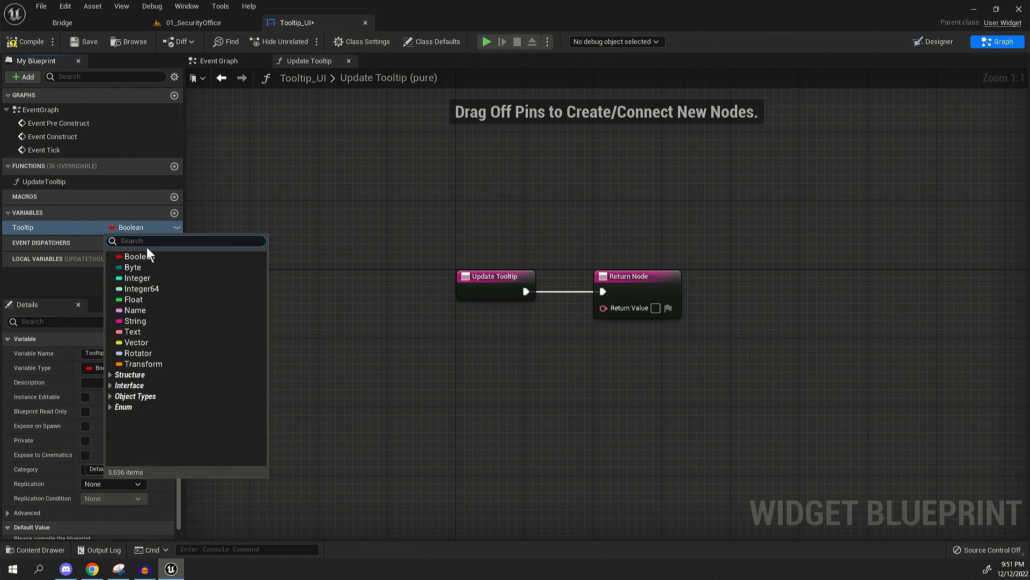
left_click(133, 332)
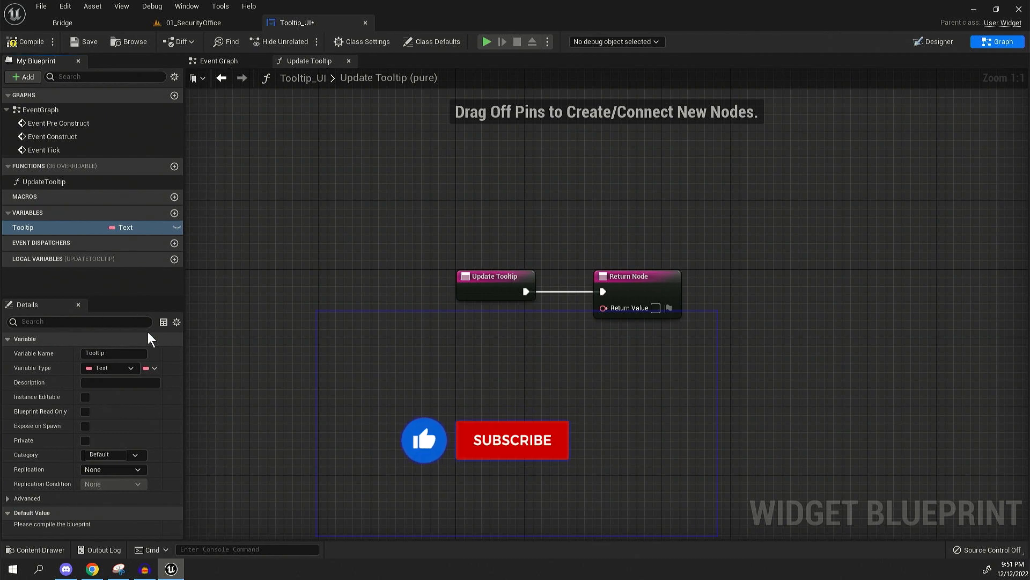
left_click_drag(24, 227, 606, 309)
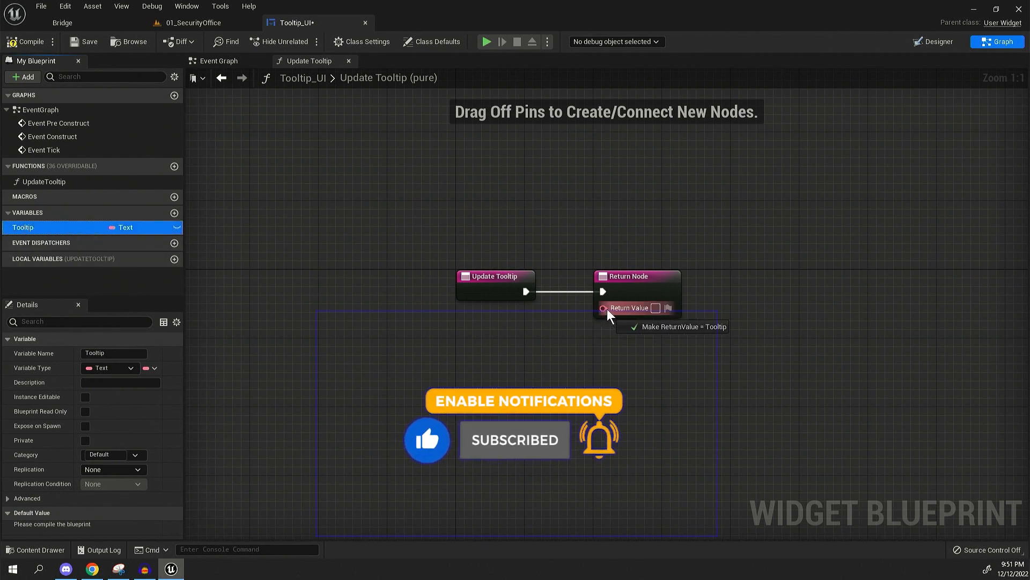
left_click_drag(530, 323, 478, 325)
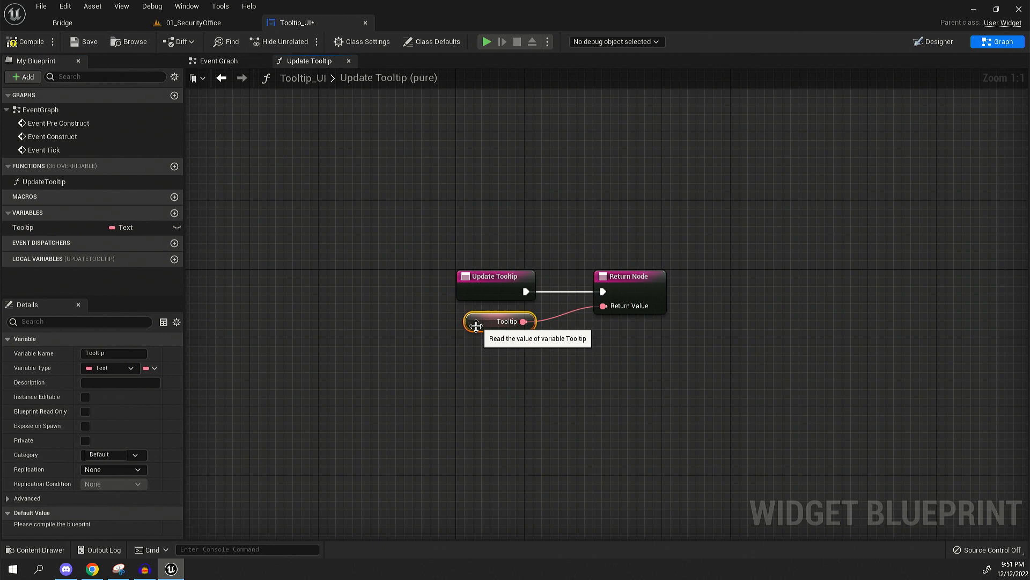
right_click_drag(477, 325, 435, 316)
- Compile and save Tooltip_UI, then confirm the Designer shows the text bound to UpdateTooltip
left_click(32, 40)
left_click(84, 40)
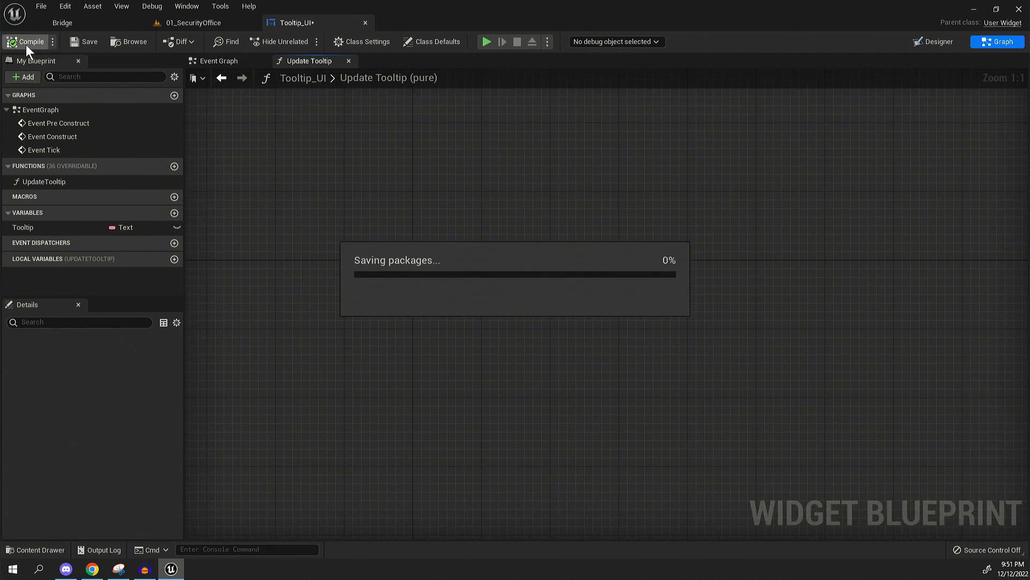
right_click_drag(360, 226, 340, 233)
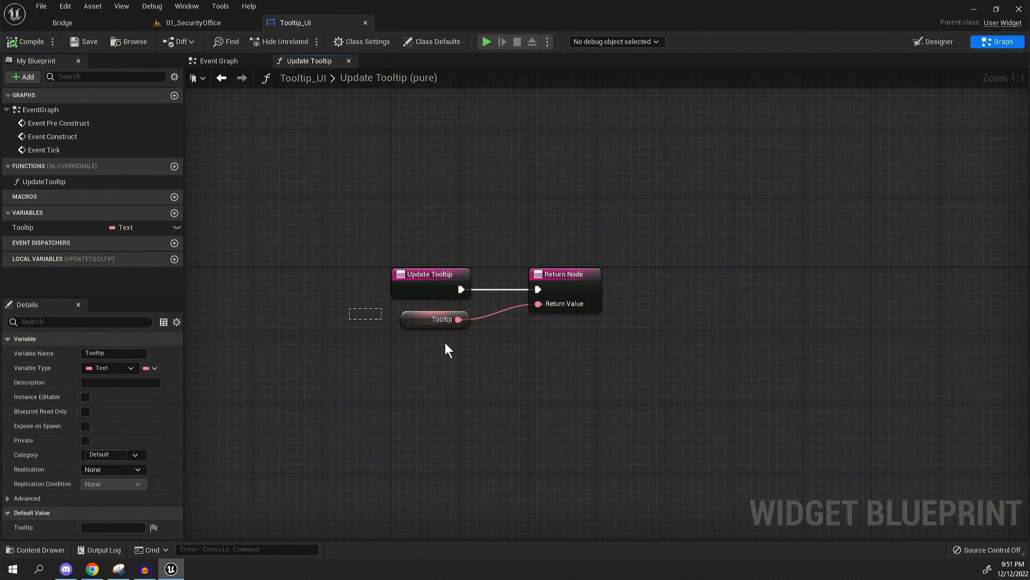
left_click_drag(362, 296, 477, 333)
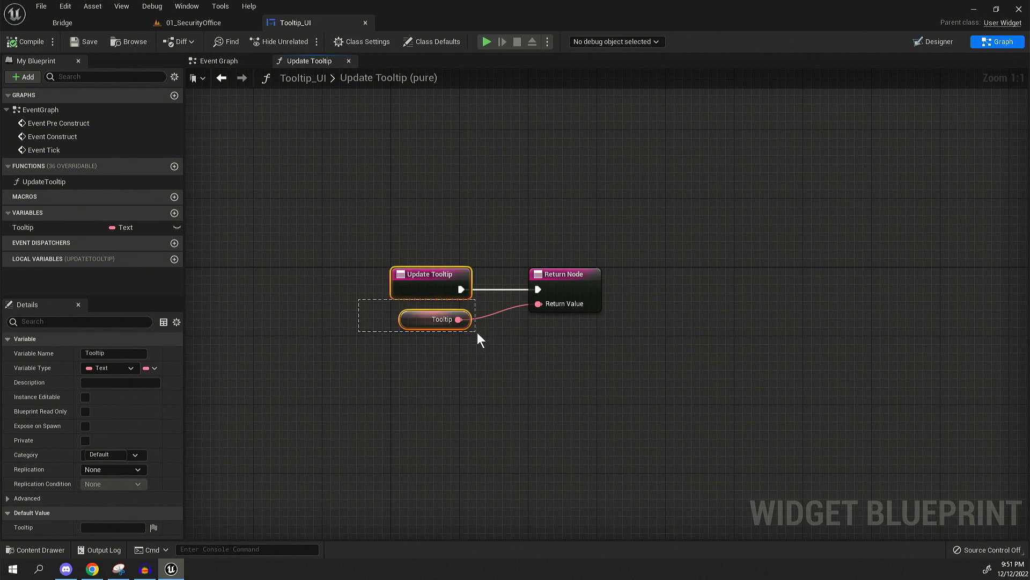
left_click_drag(376, 305, 496, 345)
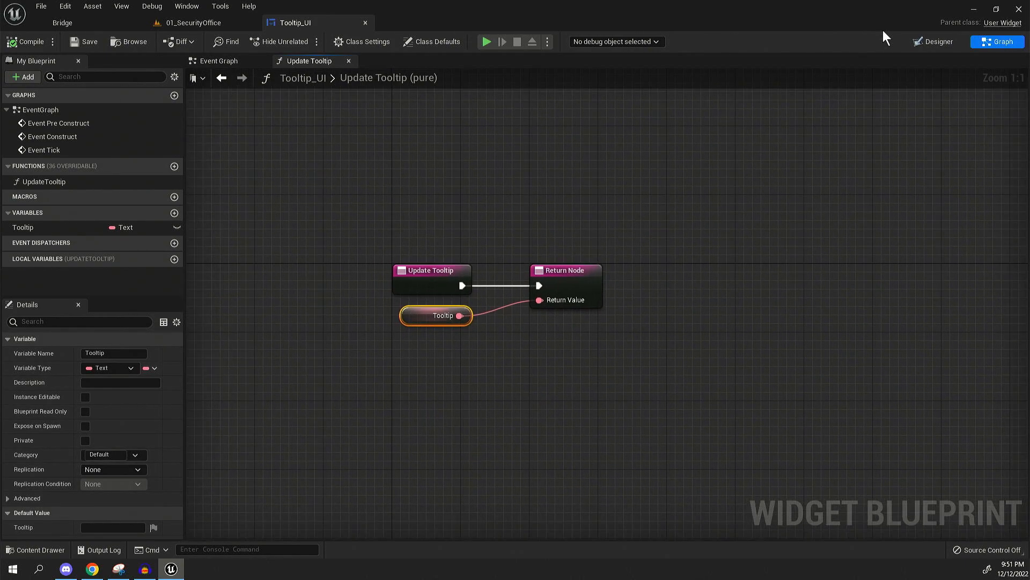
left_click(934, 41)
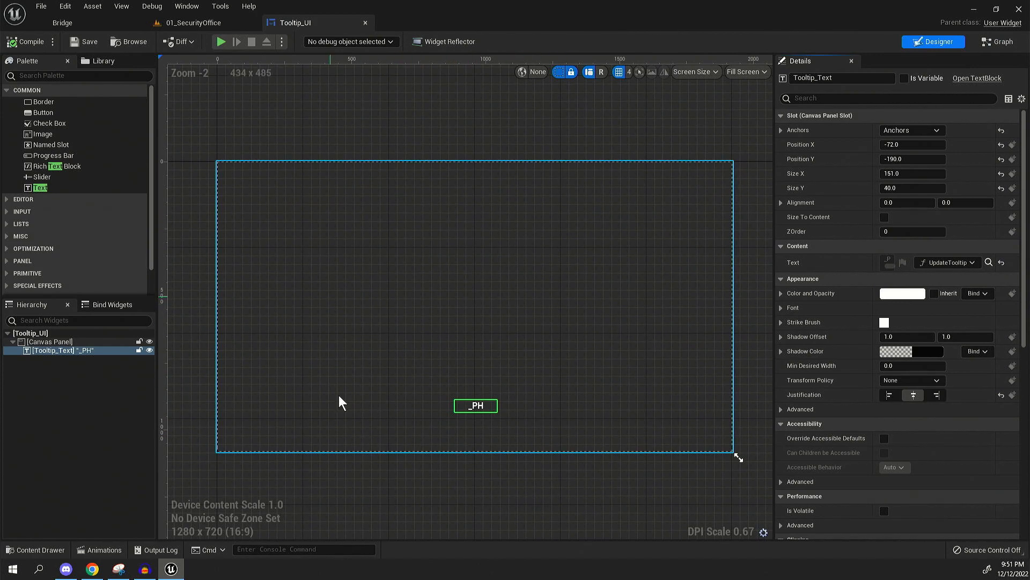
left_click(467, 379)
left_click(998, 41)
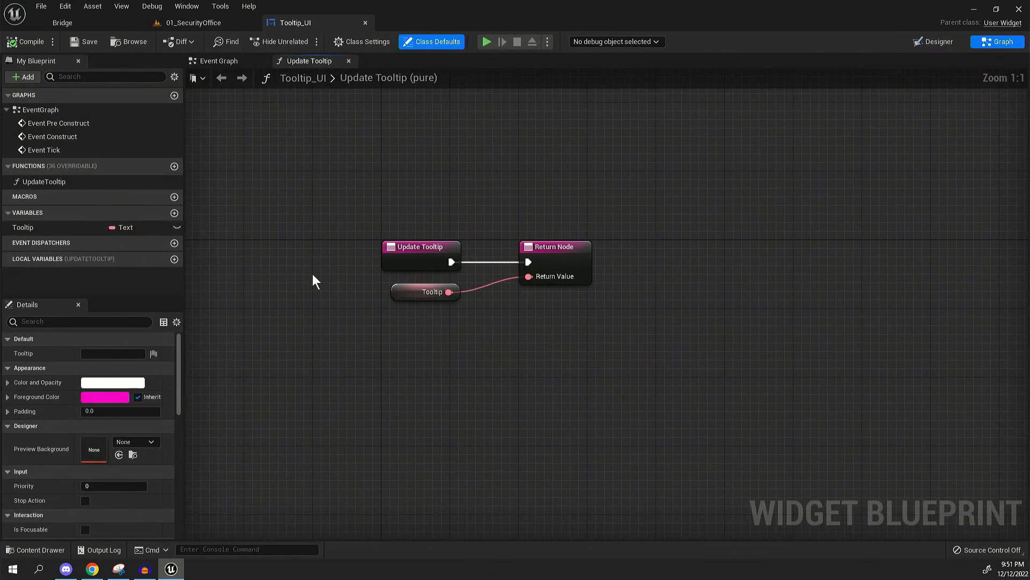
left_click(420, 294)
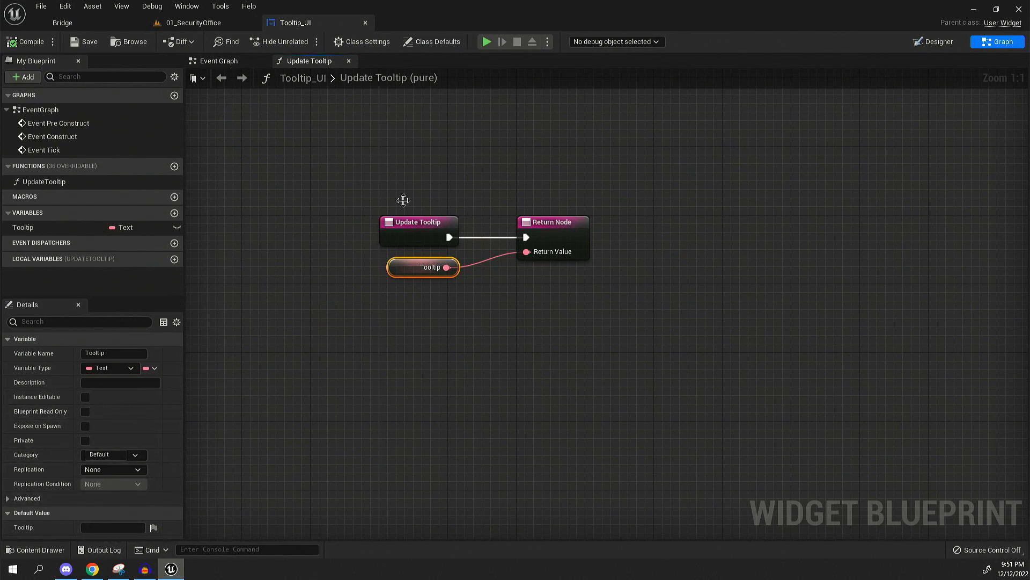
left_click(934, 41)
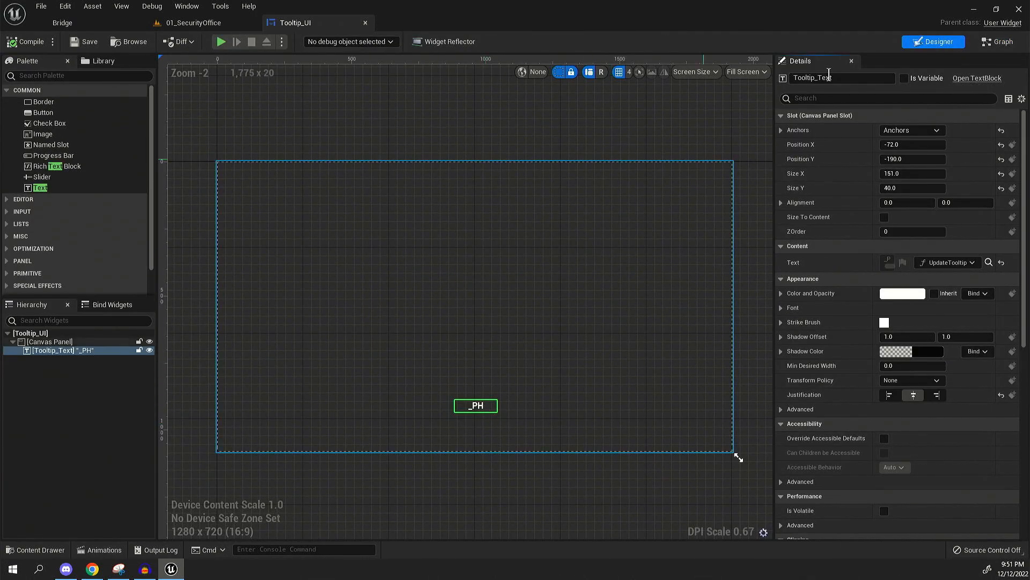
left_click(998, 42)
left_click(419, 267)
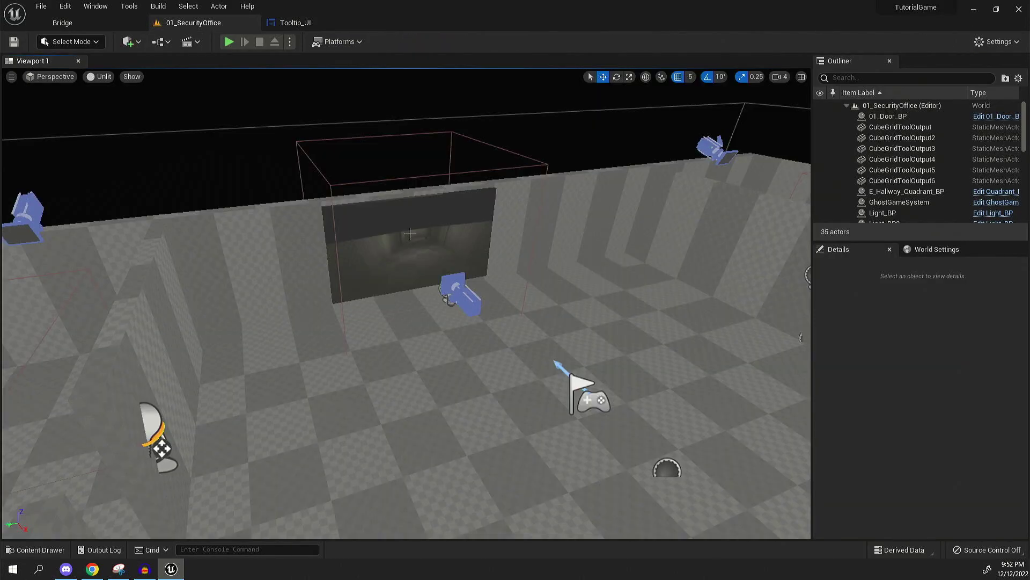
- Browse Content > FirstPerson > Blueprints and select BP_FirstPersonCharacter
right_click_drag(411, 234, 398, 241)
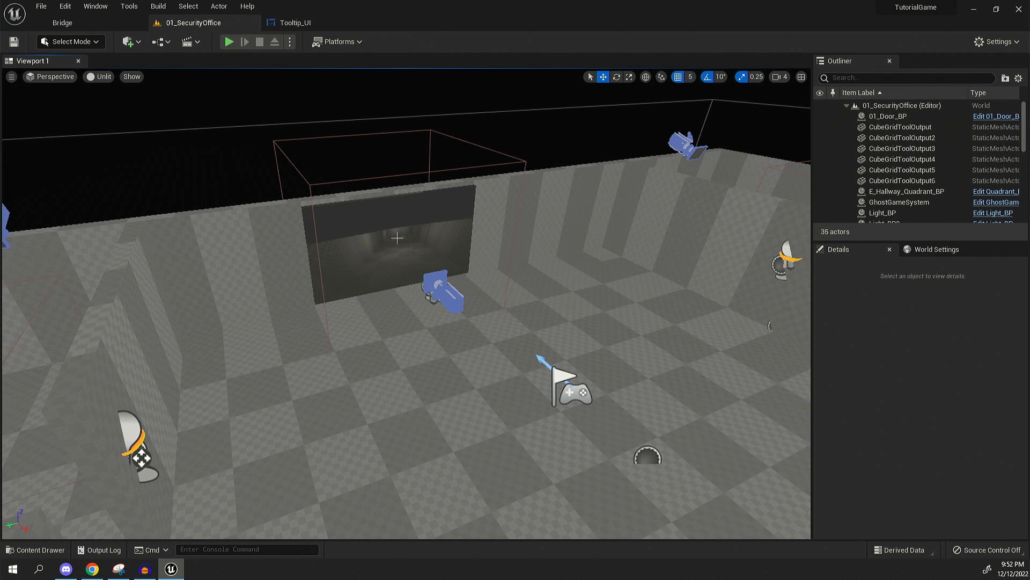
key("ctrl+space")
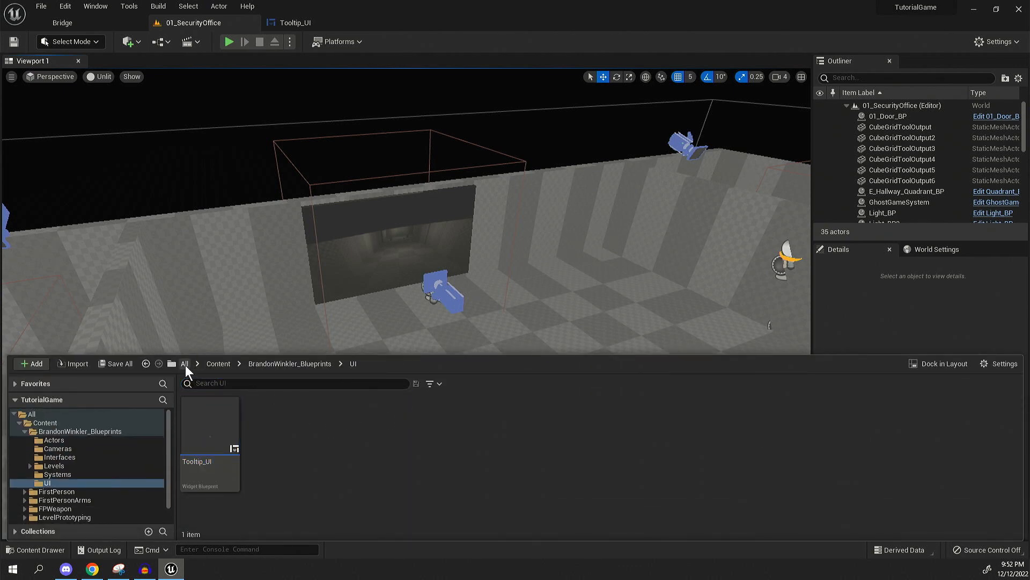
left_click(186, 363)
double_click(209, 425)
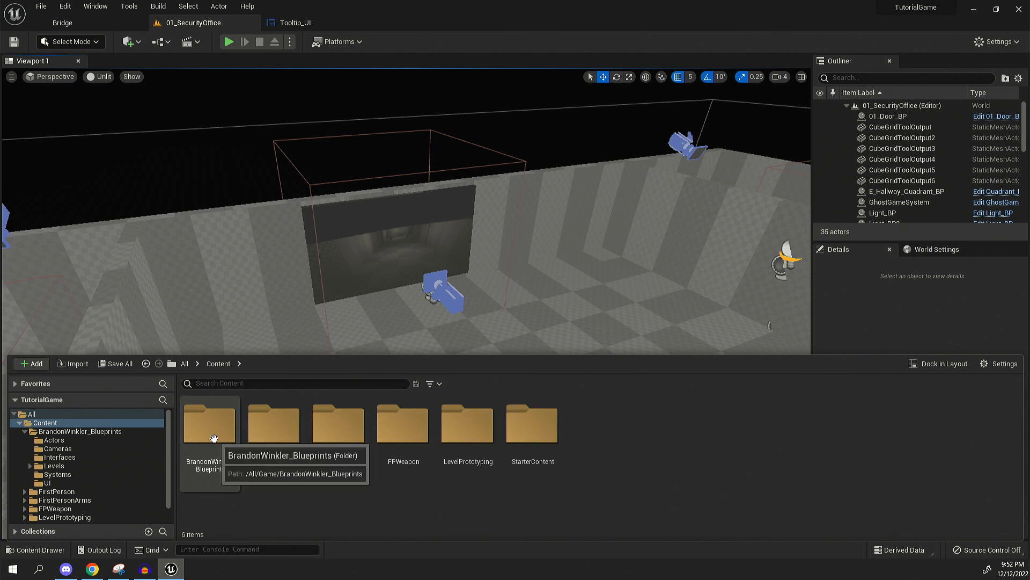
left_click(275, 426)
double_click(278, 433)
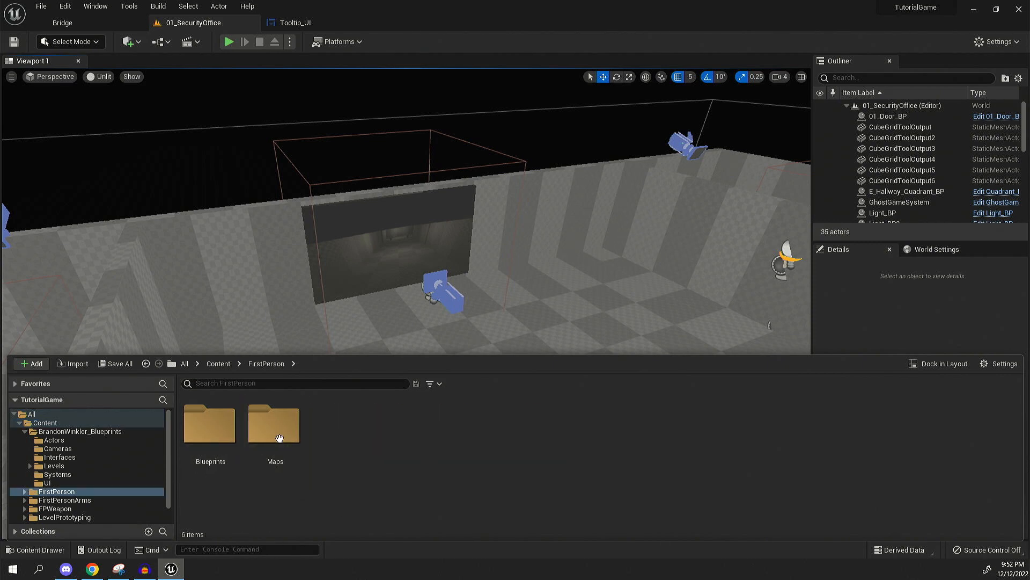
left_click(227, 437)
double_click(227, 437)
left_click(210, 435)
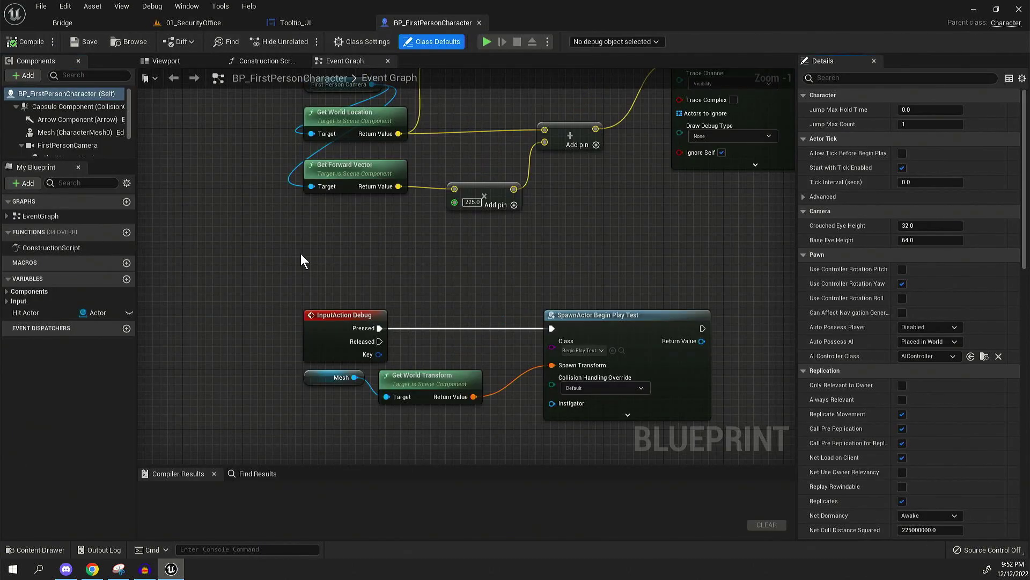
scroll(301, 254, "down", 3)
scroll(358, 251, "down", 2)
scroll(468, 300, "up", 1)
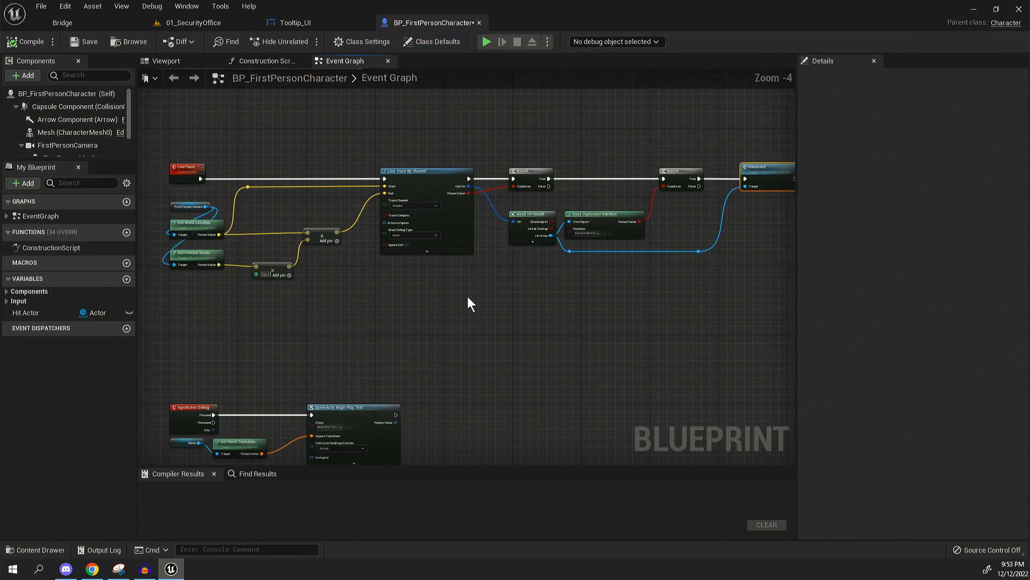
scroll(462, 295, "up", 1)
scroll(463, 296, "down", 1)
scroll(451, 302, "up", 1)
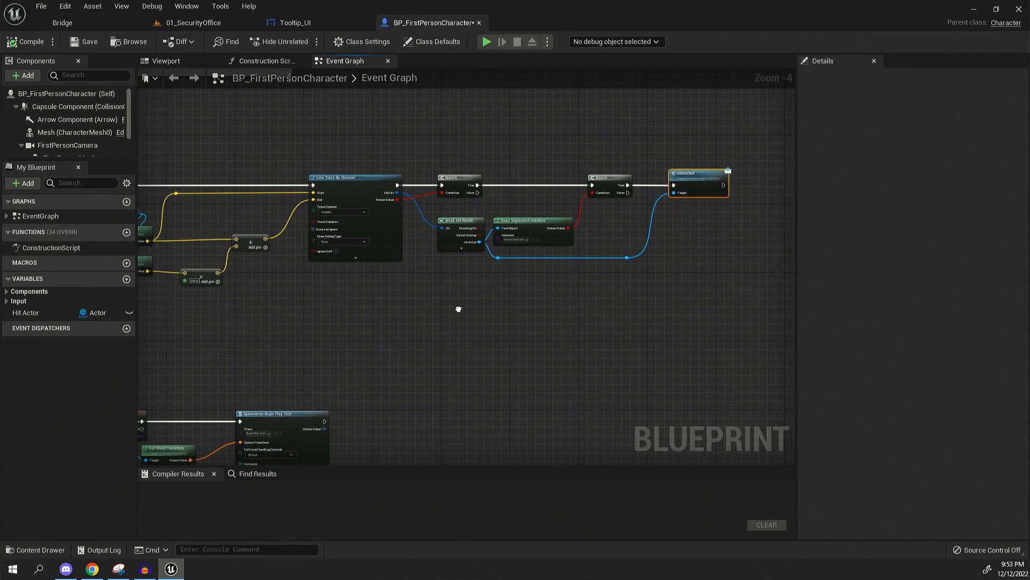
- Pan around the LineTrace event nodes in the Event Graph, then return to the 01_SecurityOffice level
mouse_move(451, 302)
right_mouse_down()
mouse_move(635, 282)
mouse_move(616, 209)
right_mouse_up()
scroll(618, 207, "down", 1)
left_click_drag(318, 395, 620, 238)
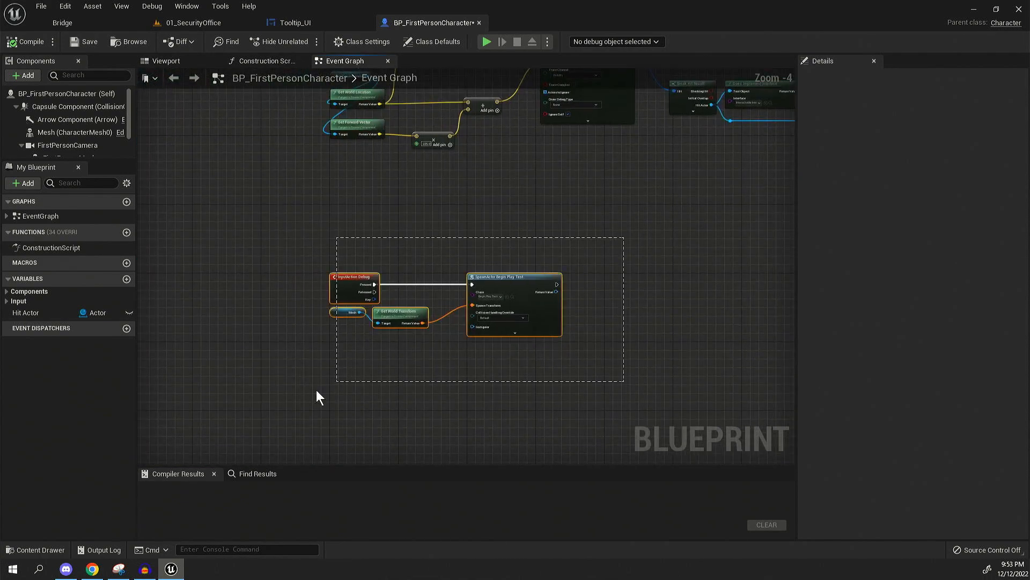
left_click_drag(515, 291, 550, 329)
right_click_drag(531, 356, 483, 346)
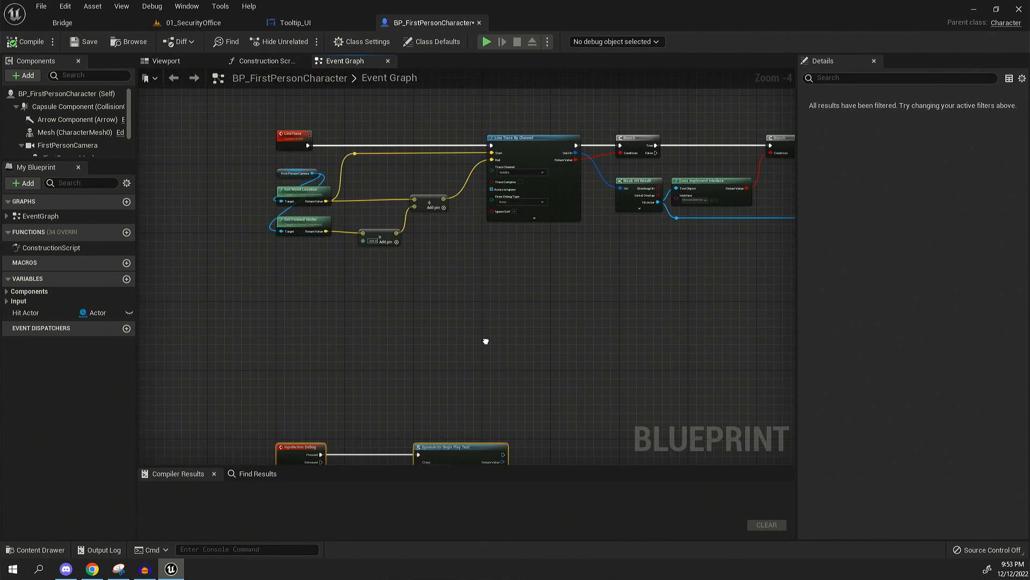
mouse_move(483, 241)
right_mouse_down()
mouse_move(501, 361)
mouse_move(226, 227)
right_mouse_up()
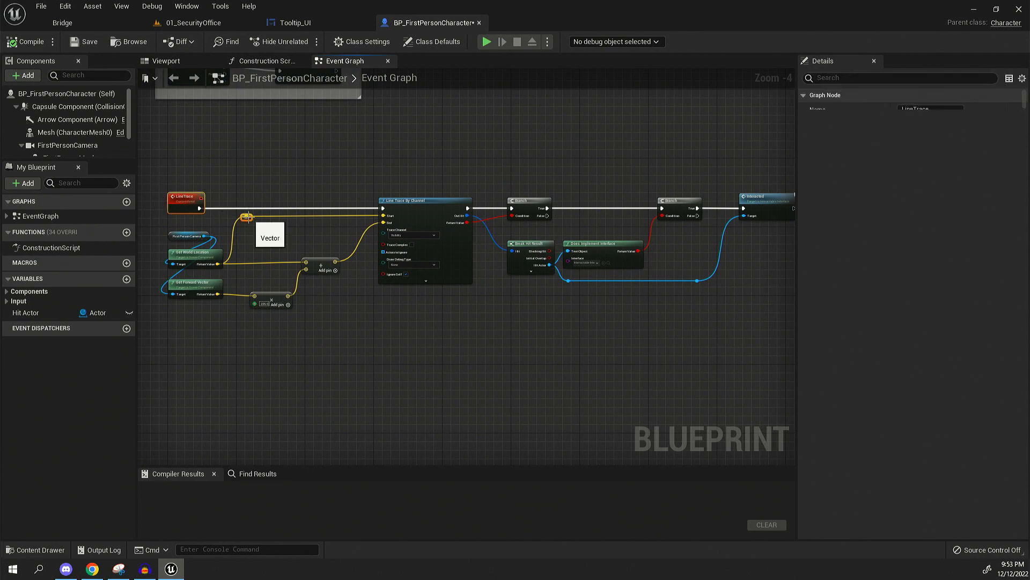
scroll(185, 202, "up", 2)
scroll(403, 226, "up", 1)
left_click_drag(487, 163, 335, 278)
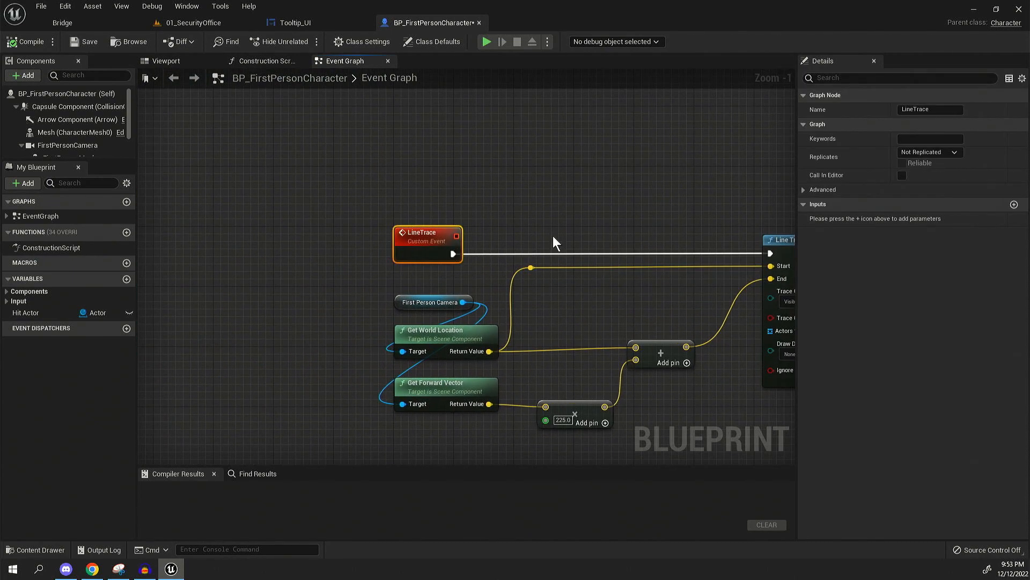
left_click(693, 169)
scroll(483, 181, "down", 3)
mouse_move(515, 241)
right_mouse_down()
mouse_move(463, 183)
mouse_move(386, 177)
mouse_move(393, 172)
mouse_move(396, 195)
right_mouse_up()
scroll(462, 182, "down", 1)
scroll(388, 177, "up", 1)
scroll(388, 178, "down", 1)
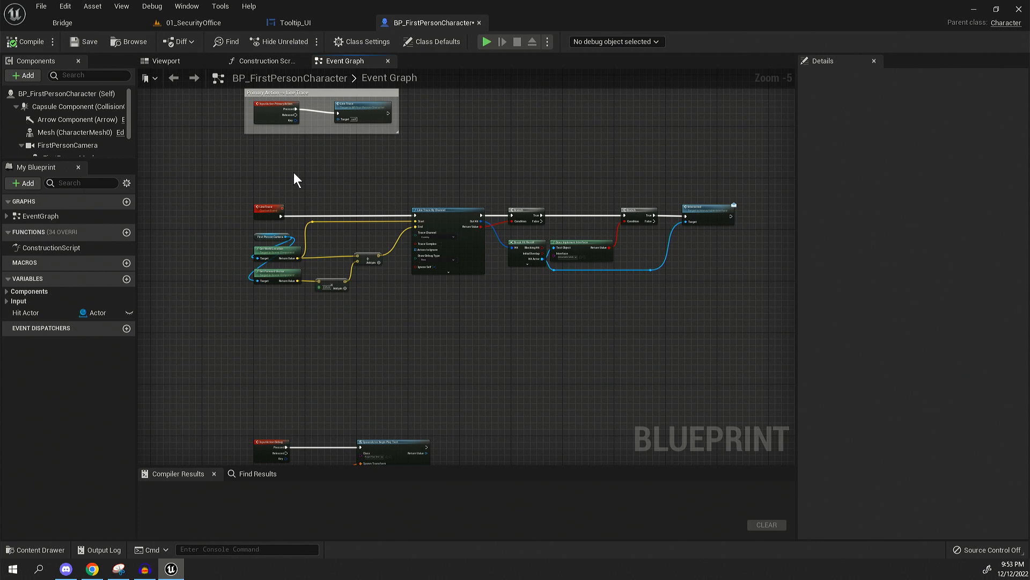
right_click_drag(294, 172, 266, 164)
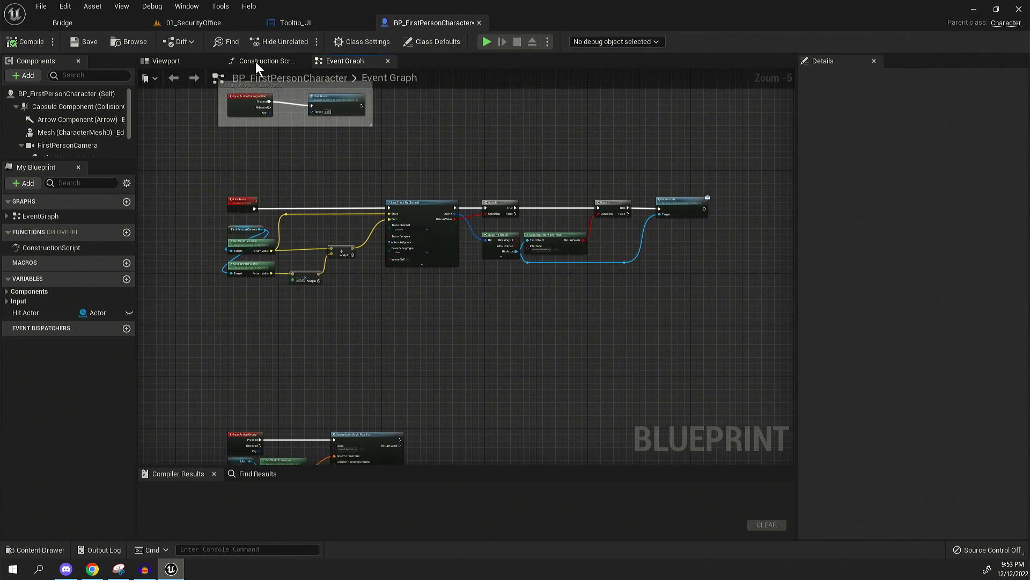
left_click(193, 23)
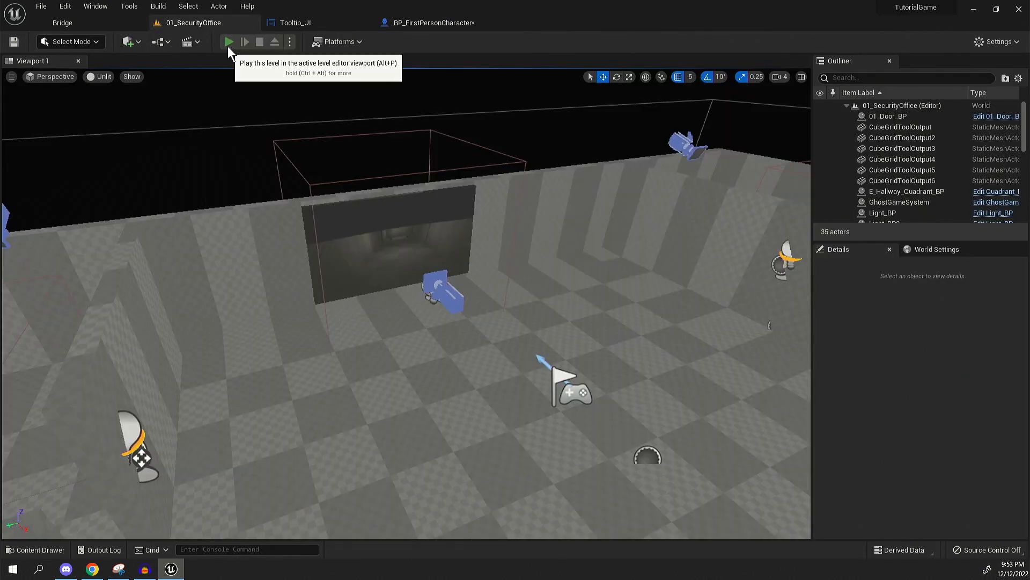
- Play-test the level, toggling the light with F, throwing it with G and the mouse, then stop with Esc
left_click(228, 42)
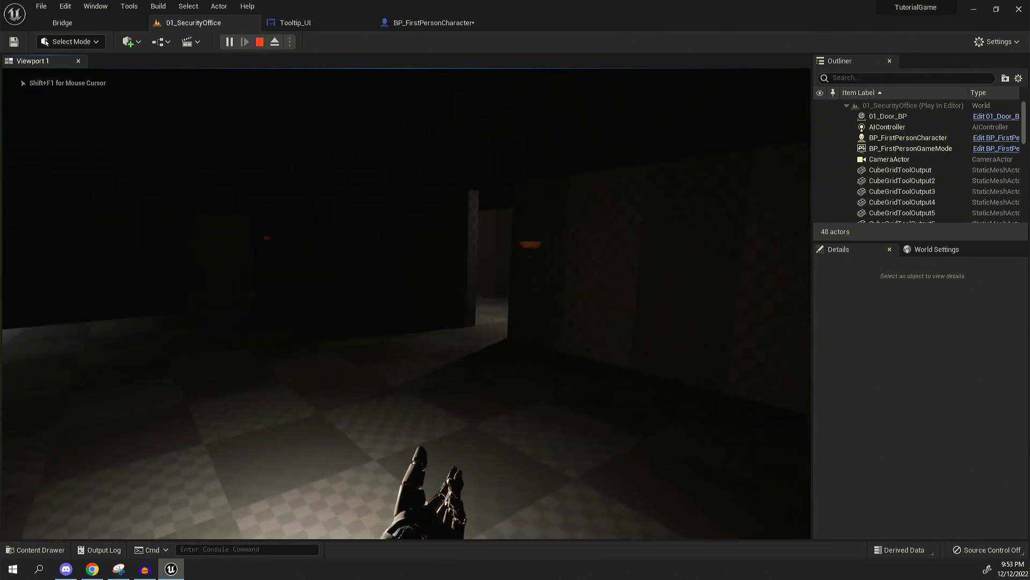
key("f")
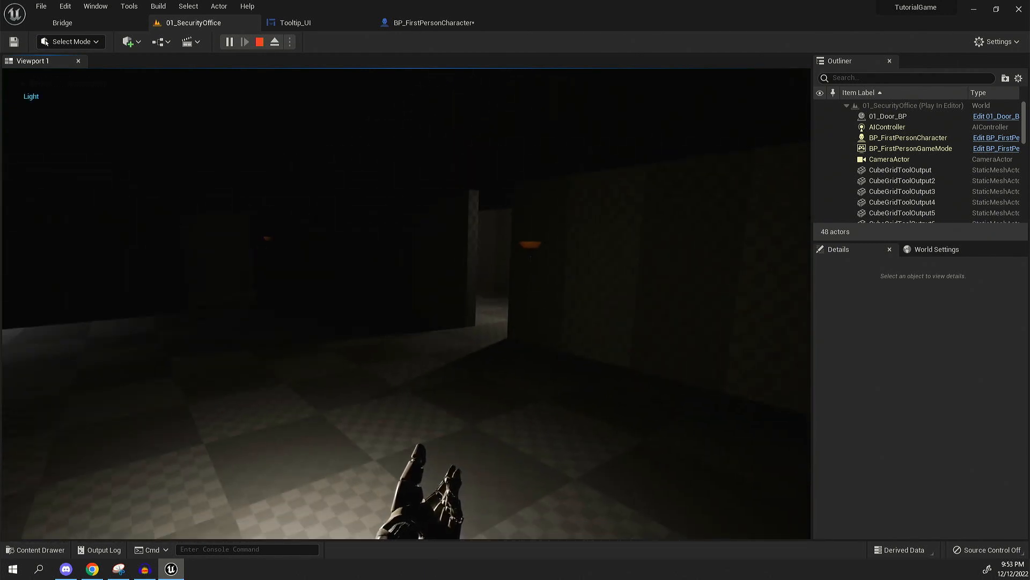
key("g")
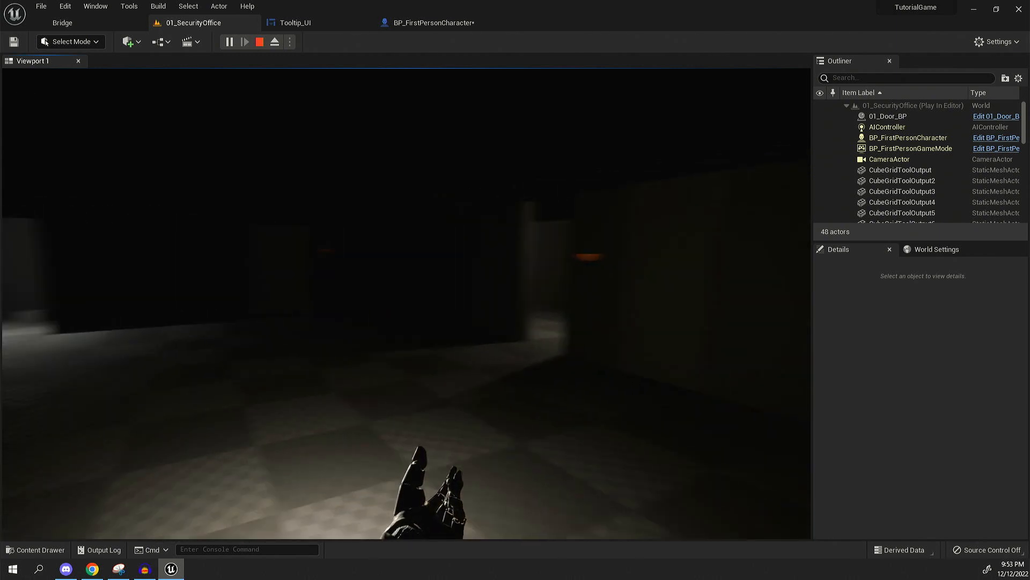
key("f")
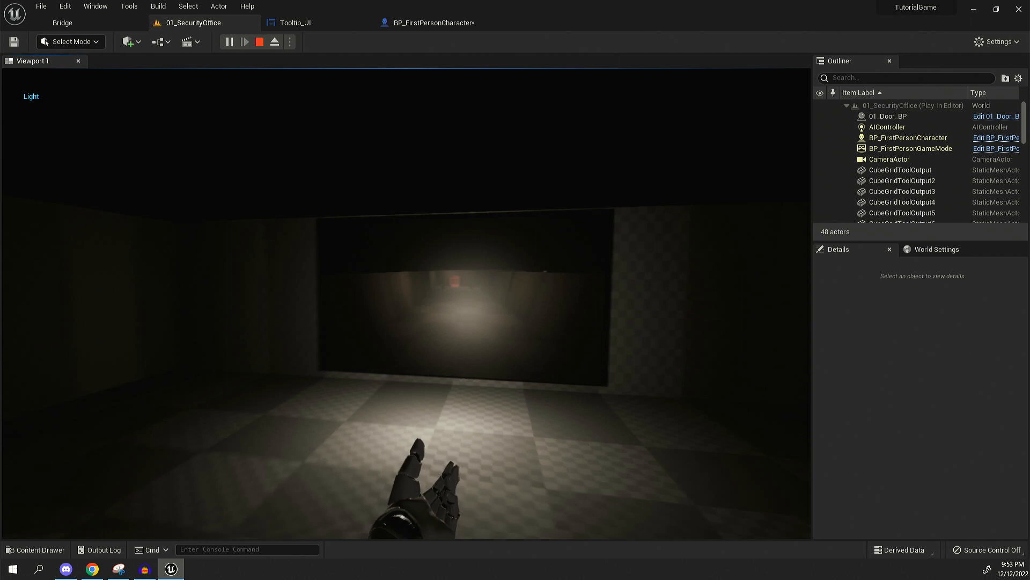
key("w")
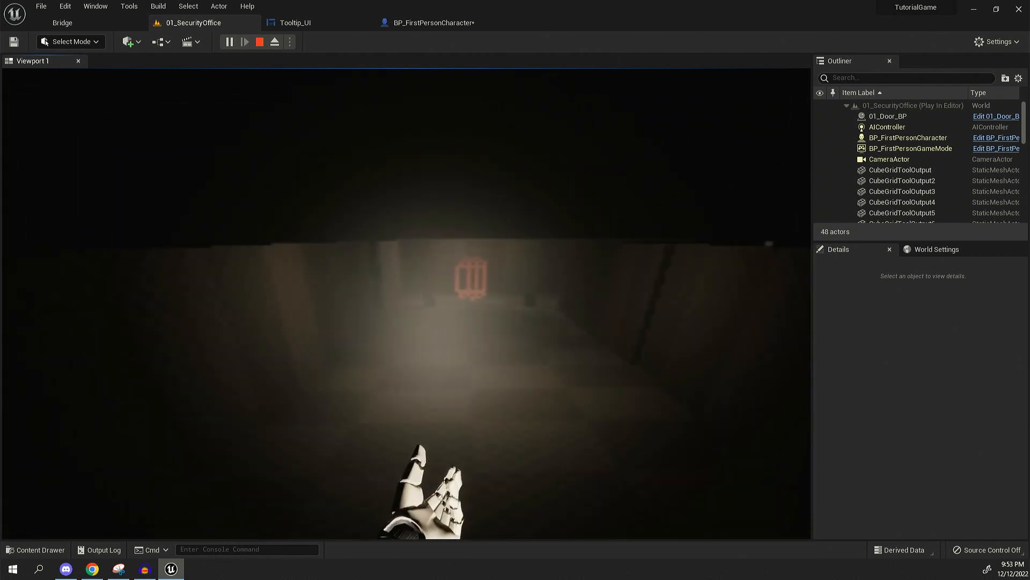
left_click(403, 306)
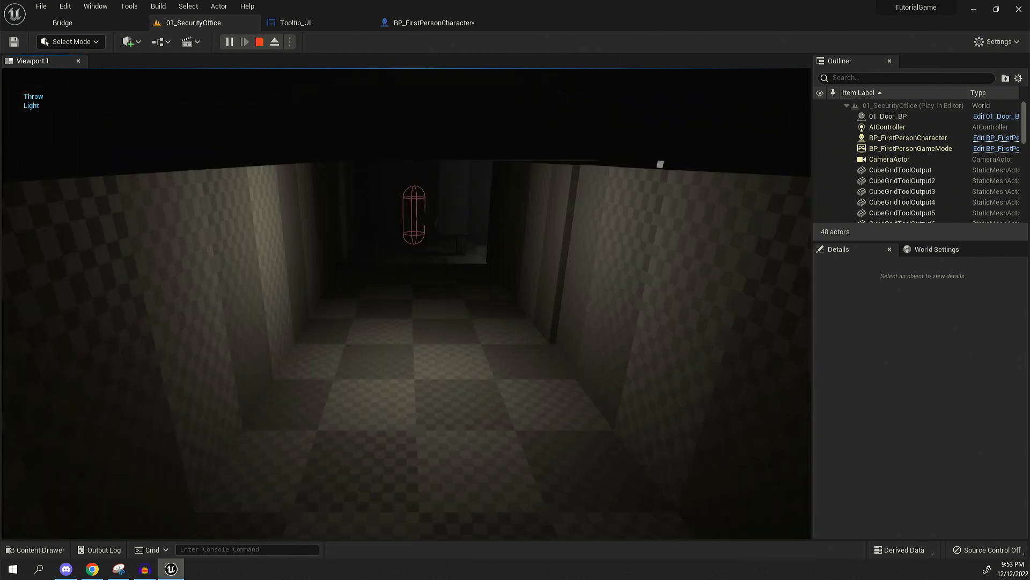
key("Escape")
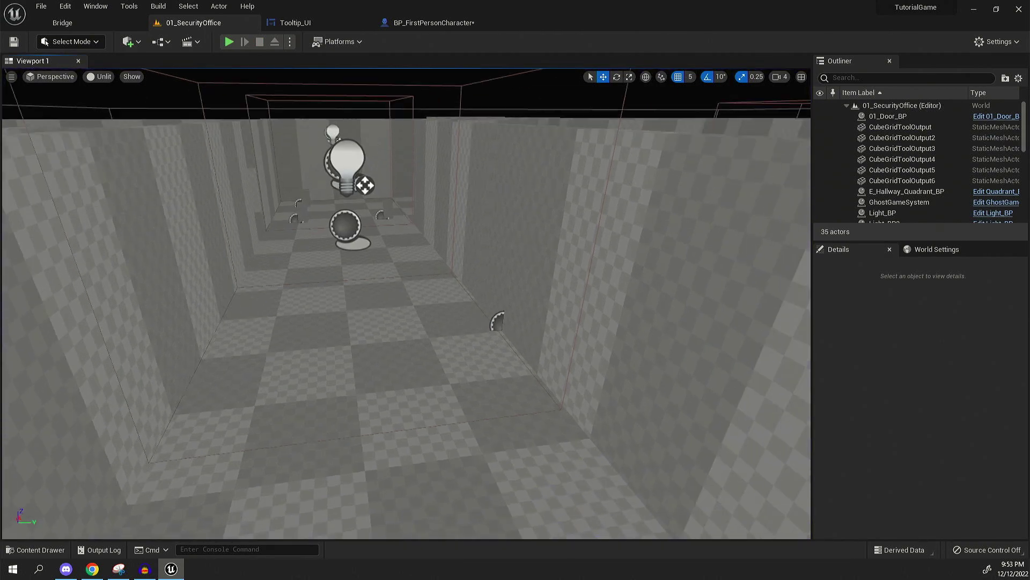
- Fly the editor camera over the level, then return to the BP_FirstPersonCharacter graph
right_click_drag(403, 306, 418, 291)
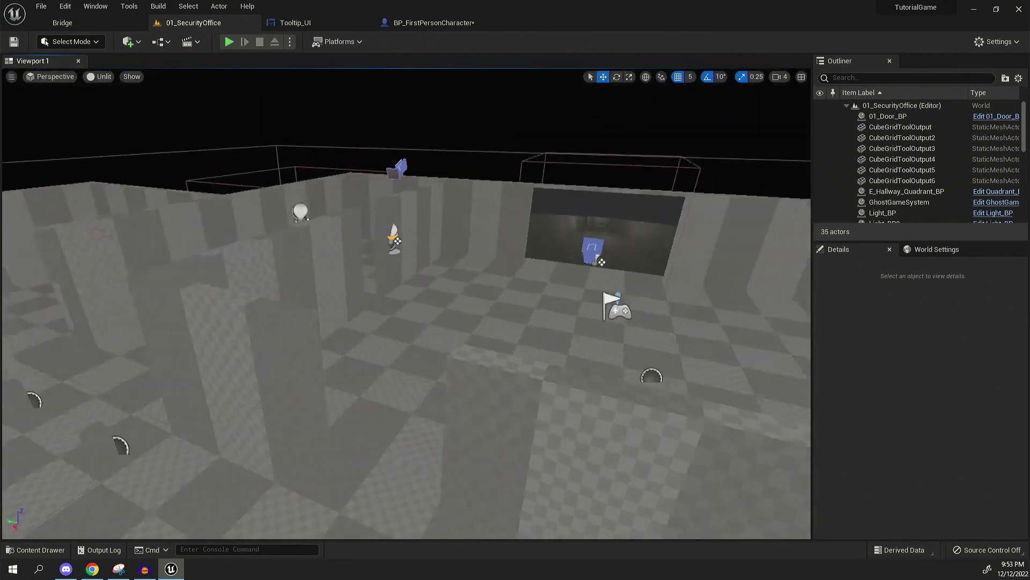
right_click_drag(600, 260, 604, 354)
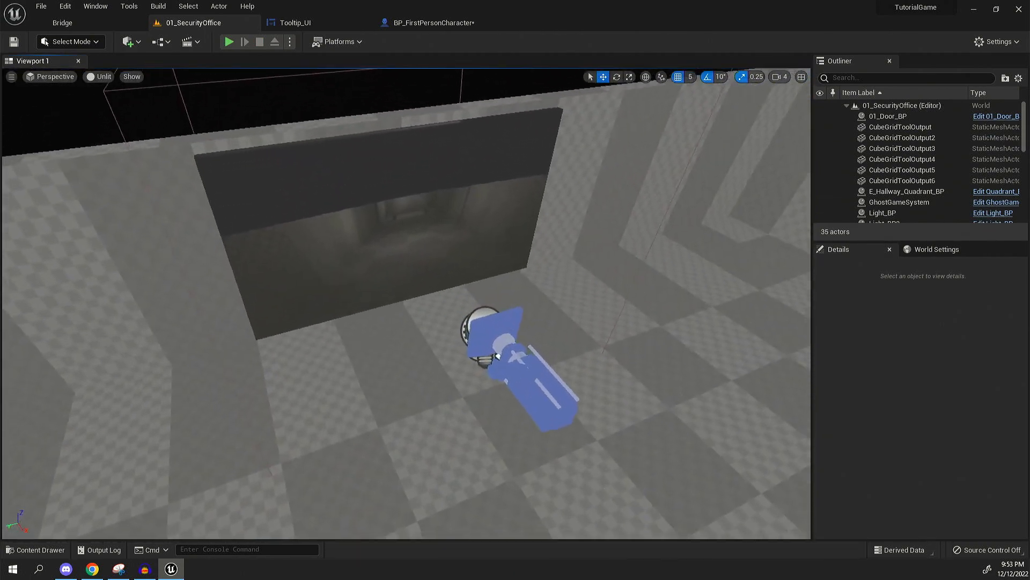
right_click_drag(483, 323, 451, 306)
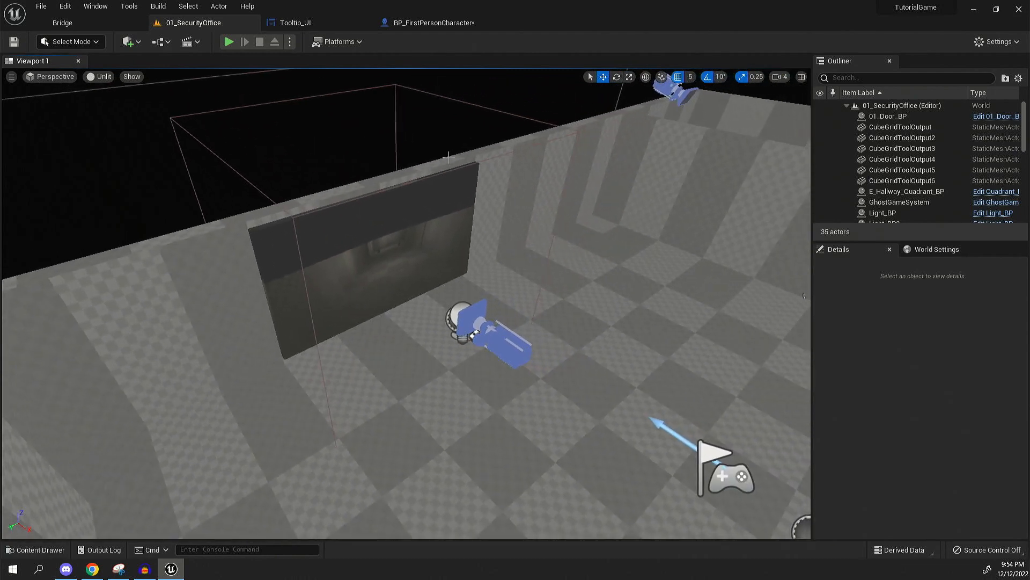
left_click(431, 22)
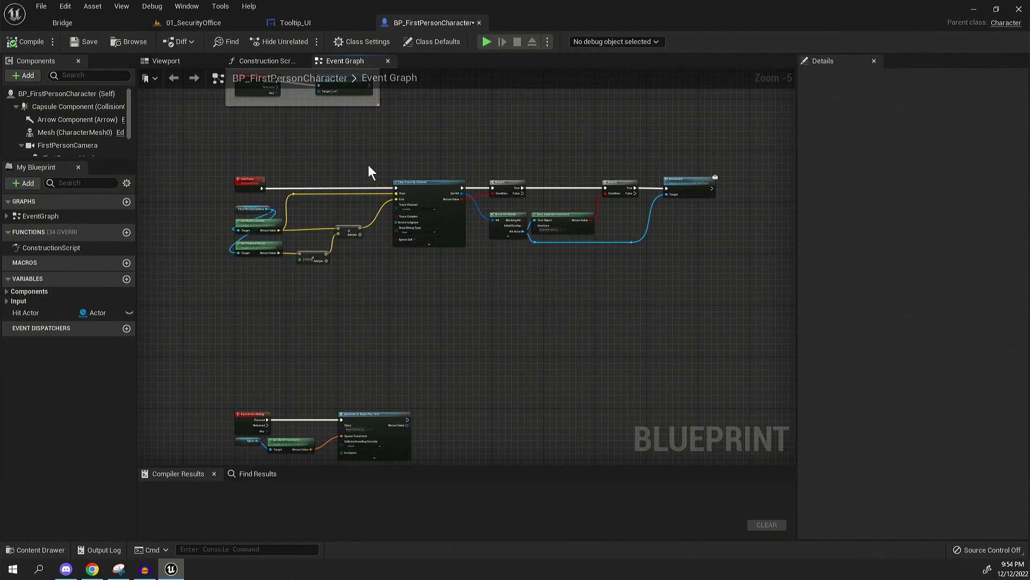
- Go to Project Settings > Input and review the existing action mappings
left_click(67, 5)
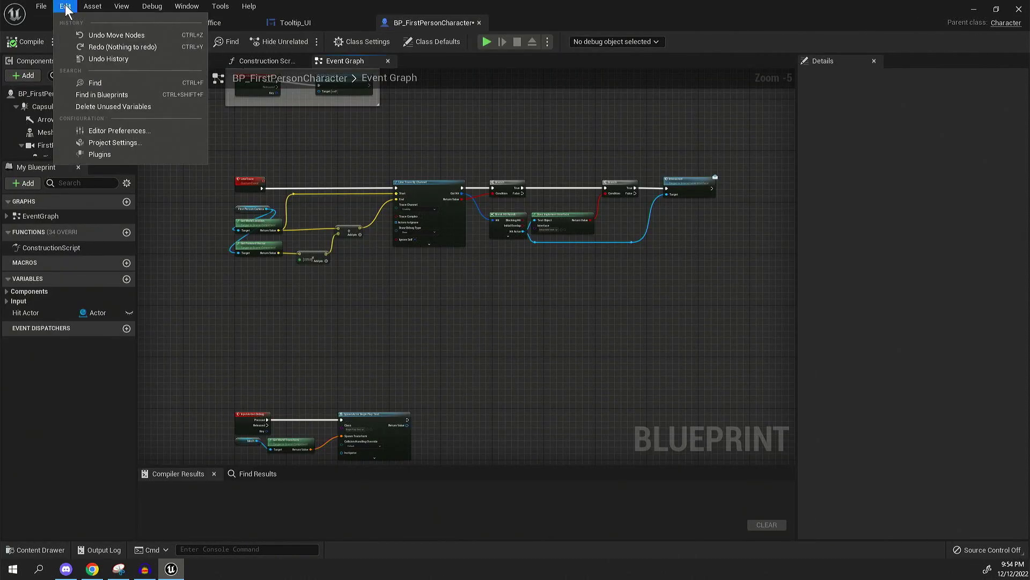
left_click(103, 143)
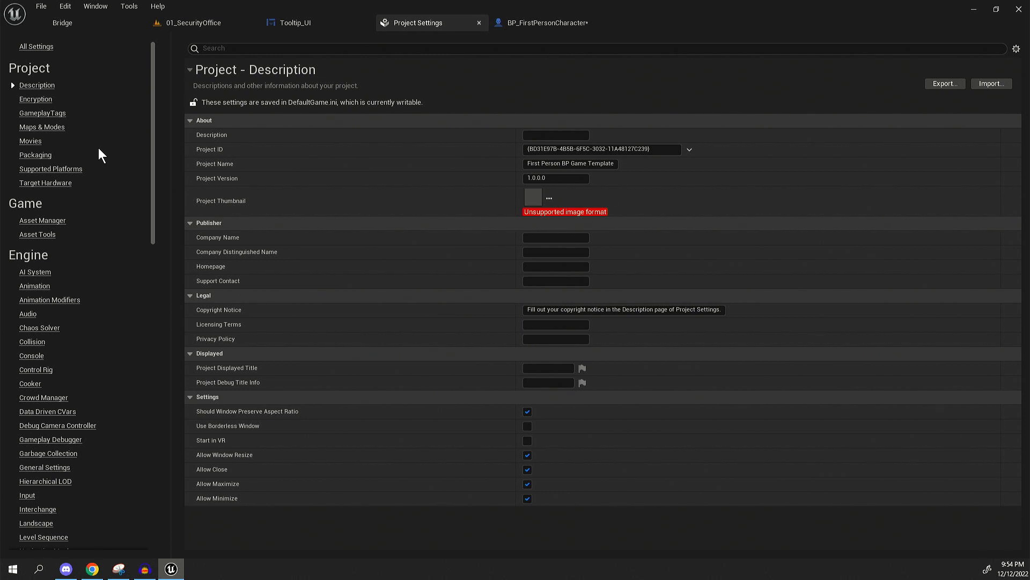
left_click(27, 495)
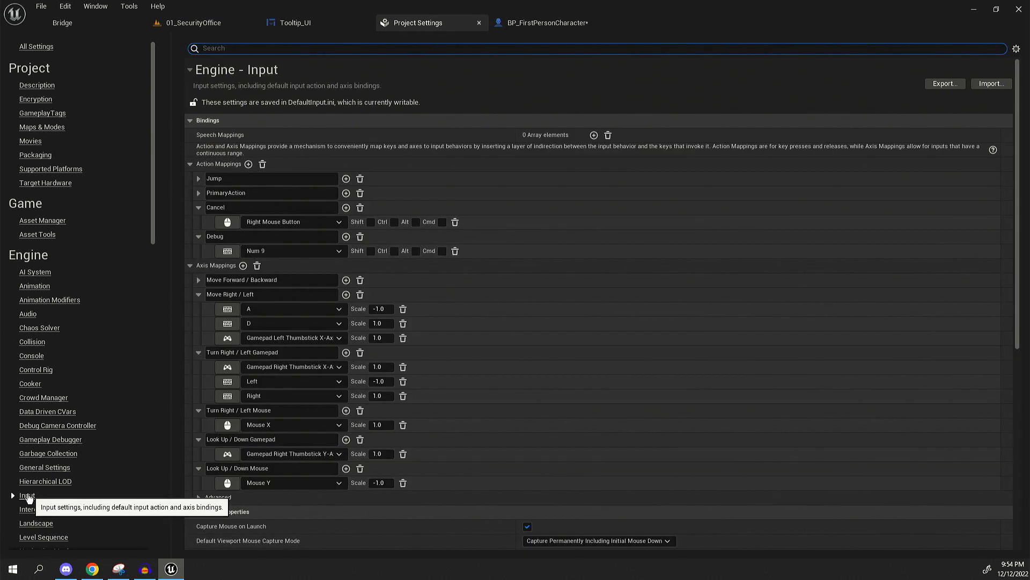
left_click(230, 179)
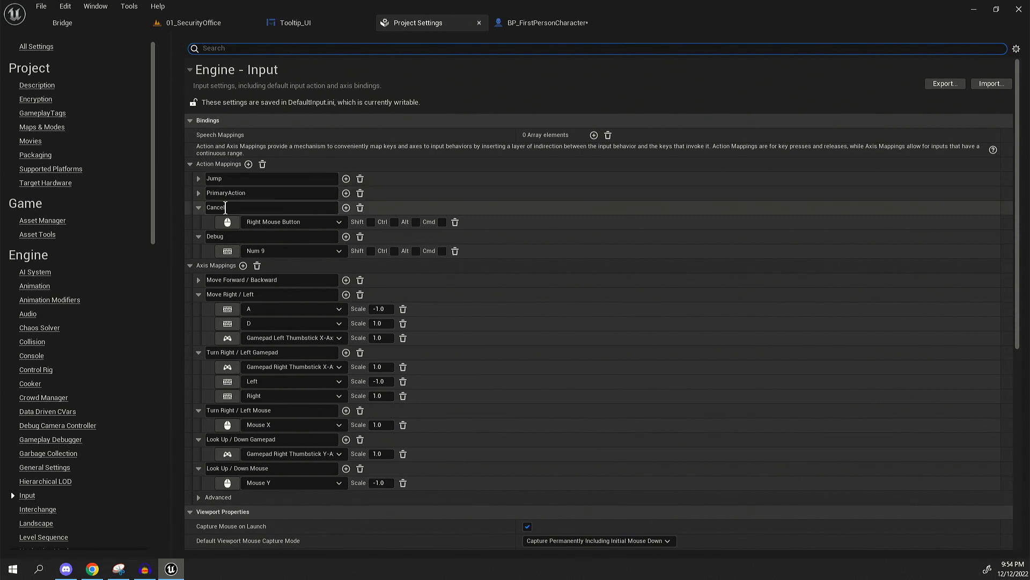
left_click(198, 207)
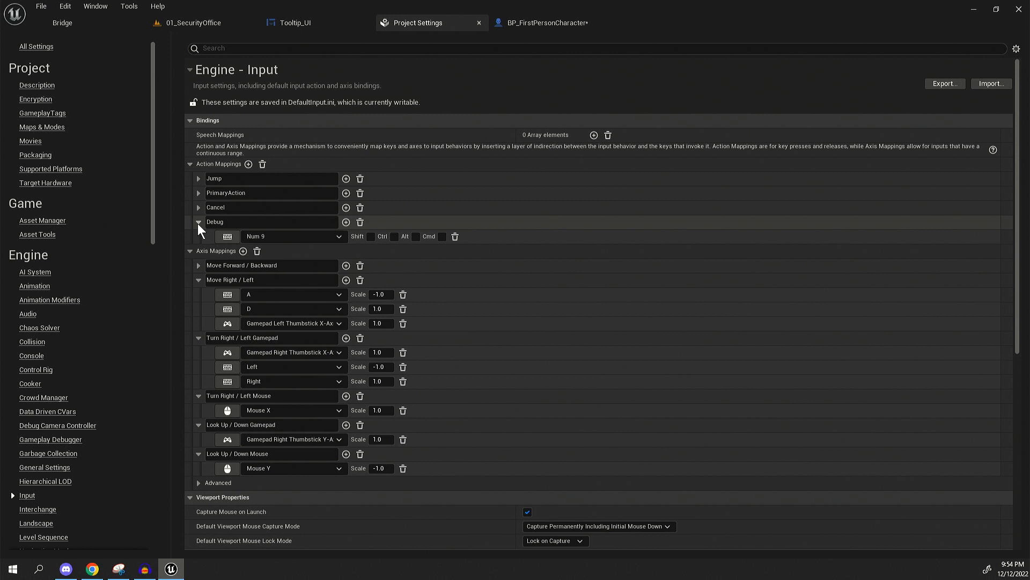
left_click(198, 222)
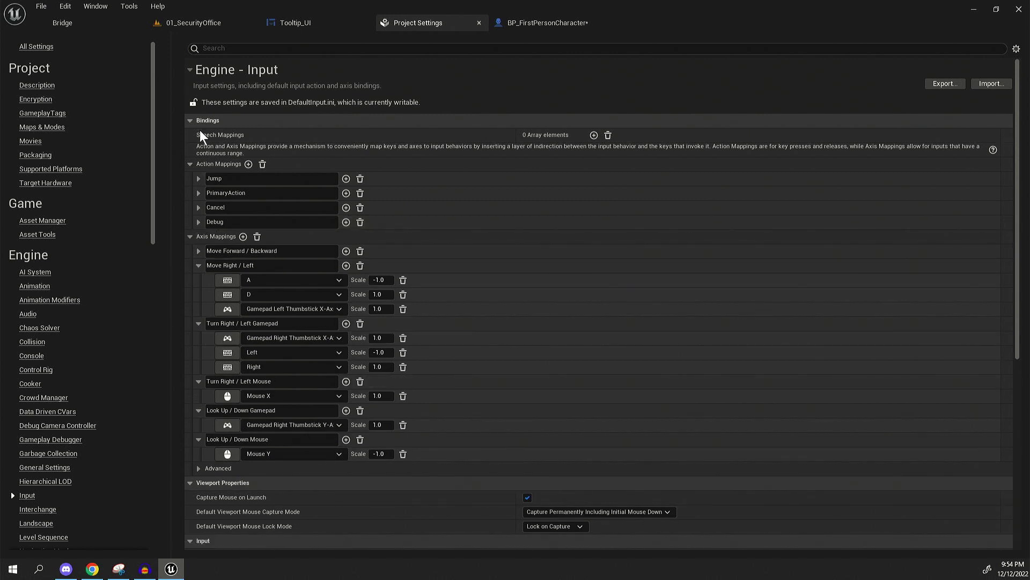
- Add a new action mapping named MouseMovement, deleting the extra duplicate mapping
left_click(248, 165)
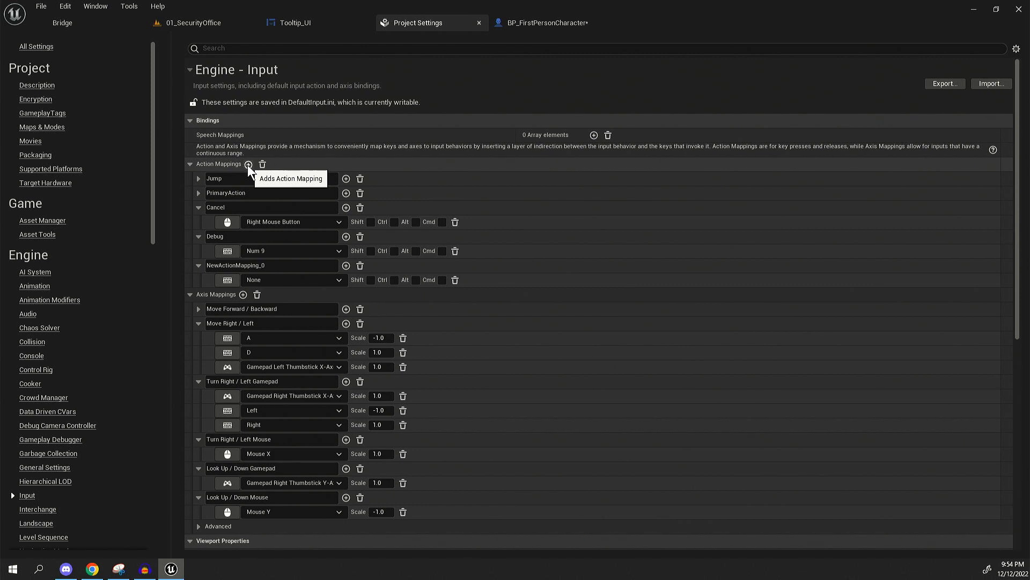
left_click(248, 164)
left_click(198, 208)
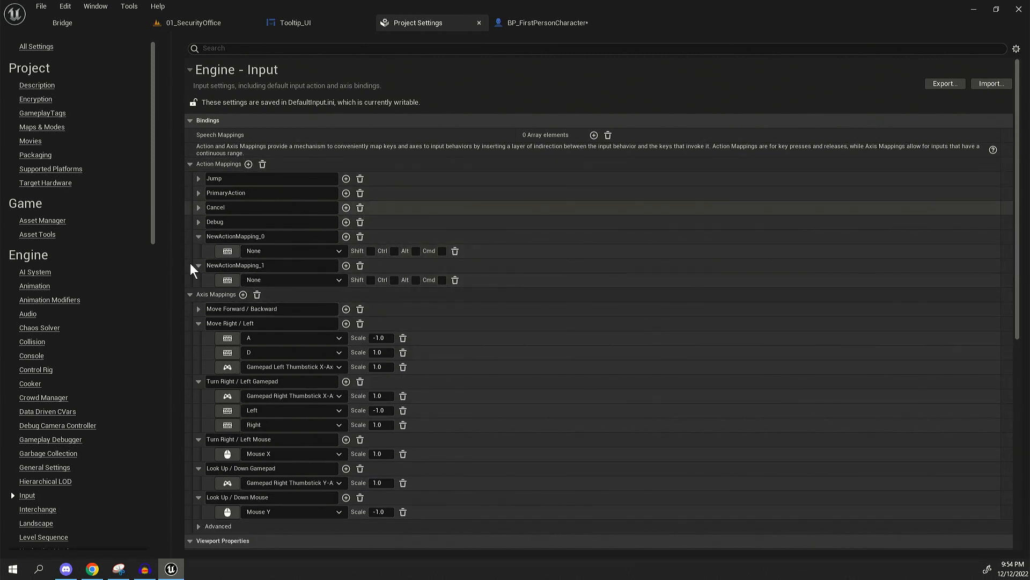
left_click(272, 236)
double_click(242, 236)
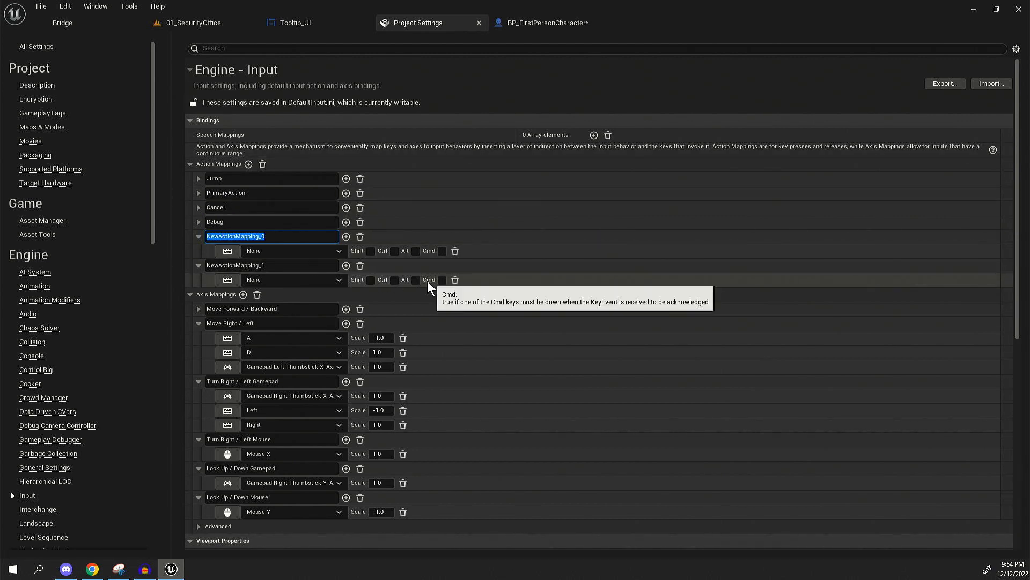
left_click(360, 265)
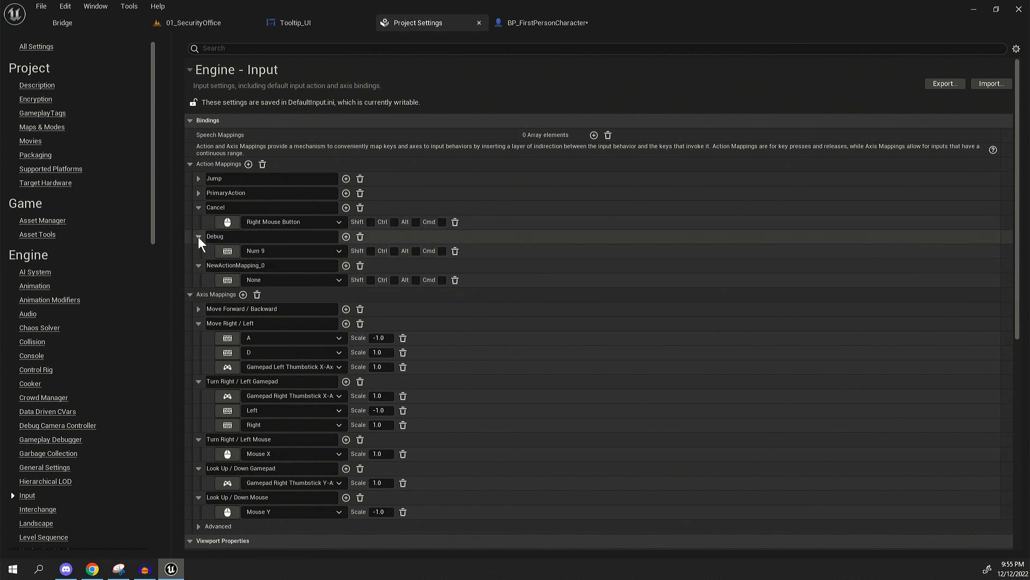
left_click(198, 207)
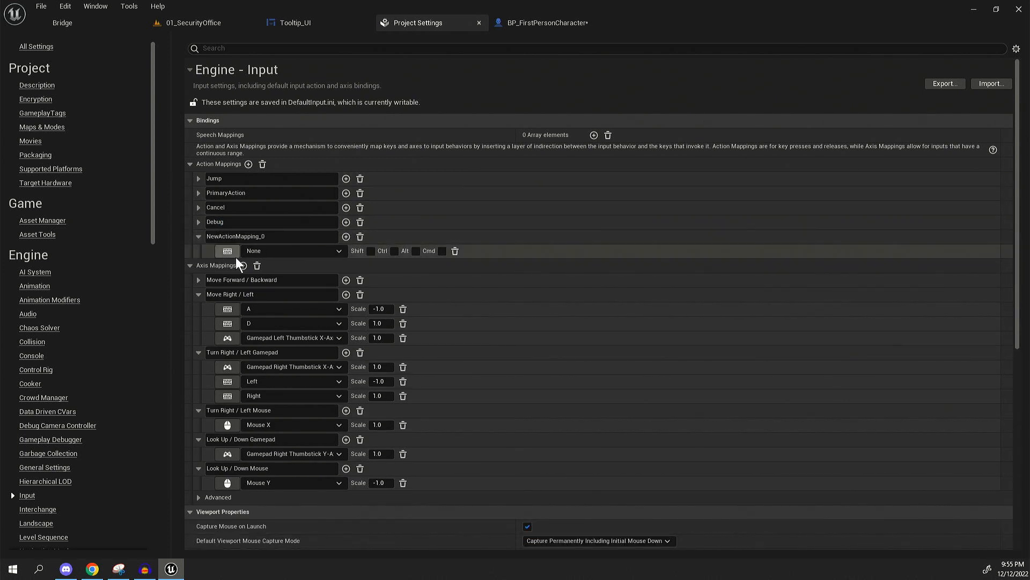
double_click(236, 236)
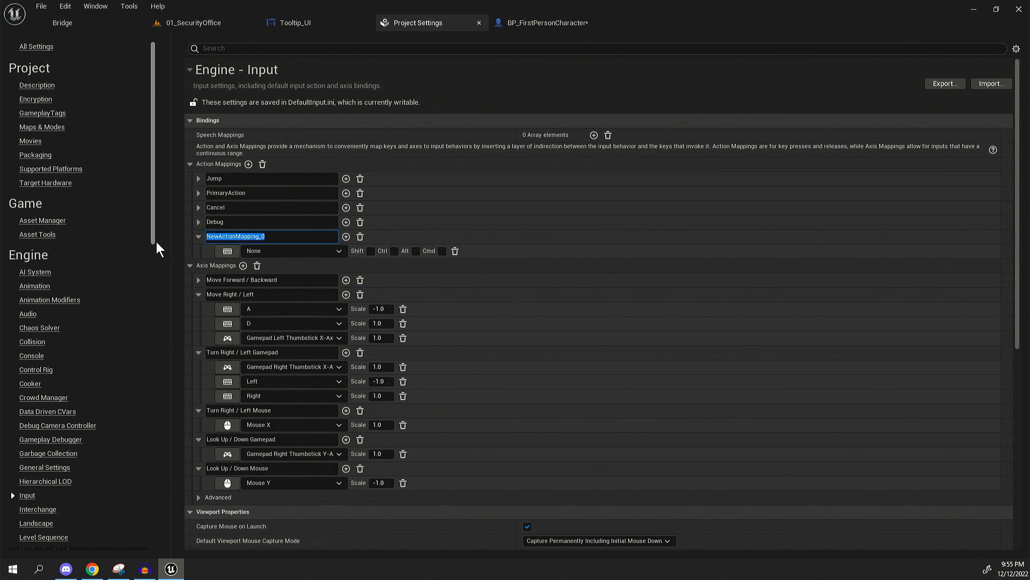
type("MouseMovement")
key("Return")
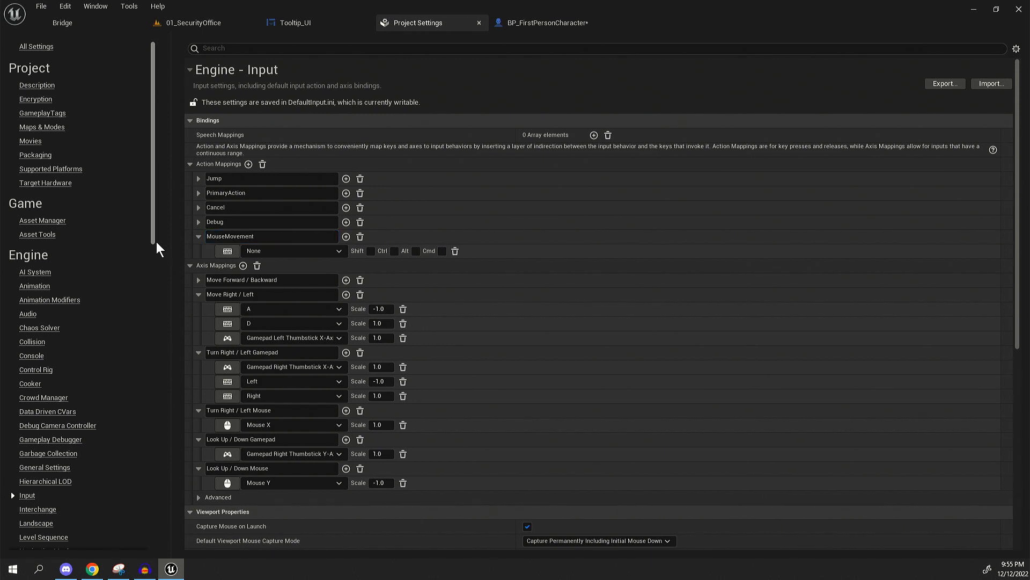
- Bind MouseMovement to Mouse X and add a second binding set to Mouse Y
left_click(338, 251)
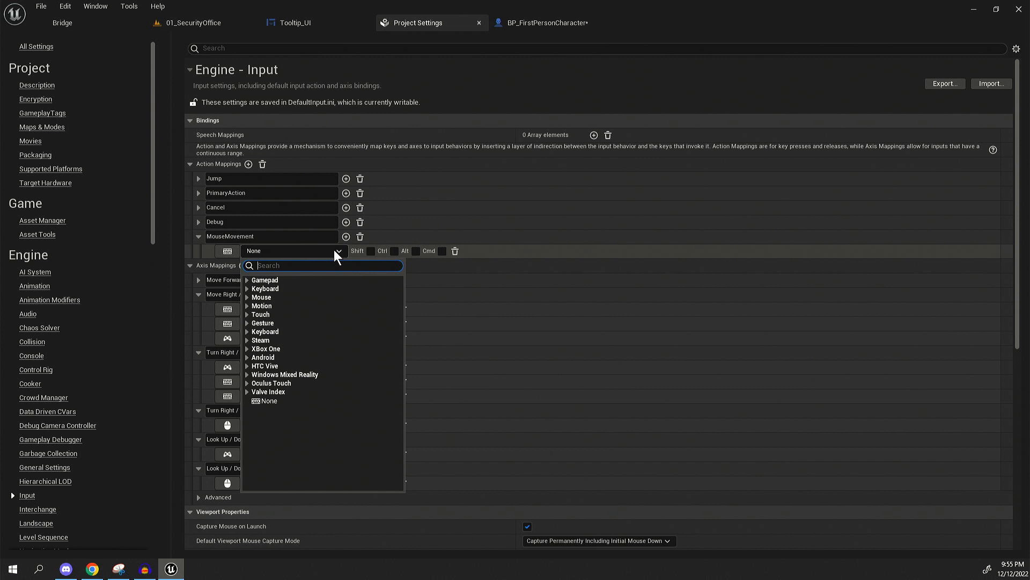
type("mouse")
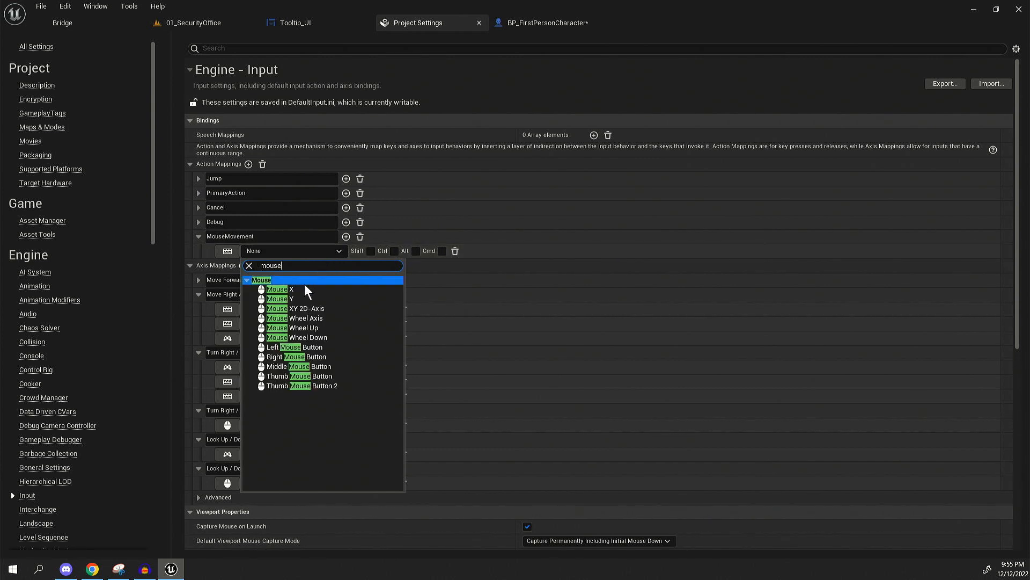
left_click(278, 289)
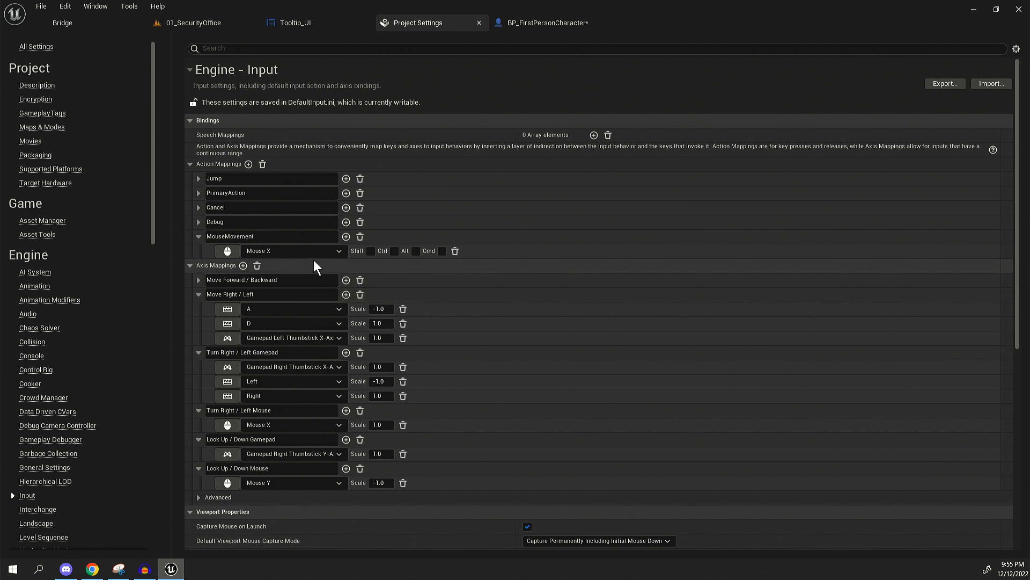
left_click(345, 236)
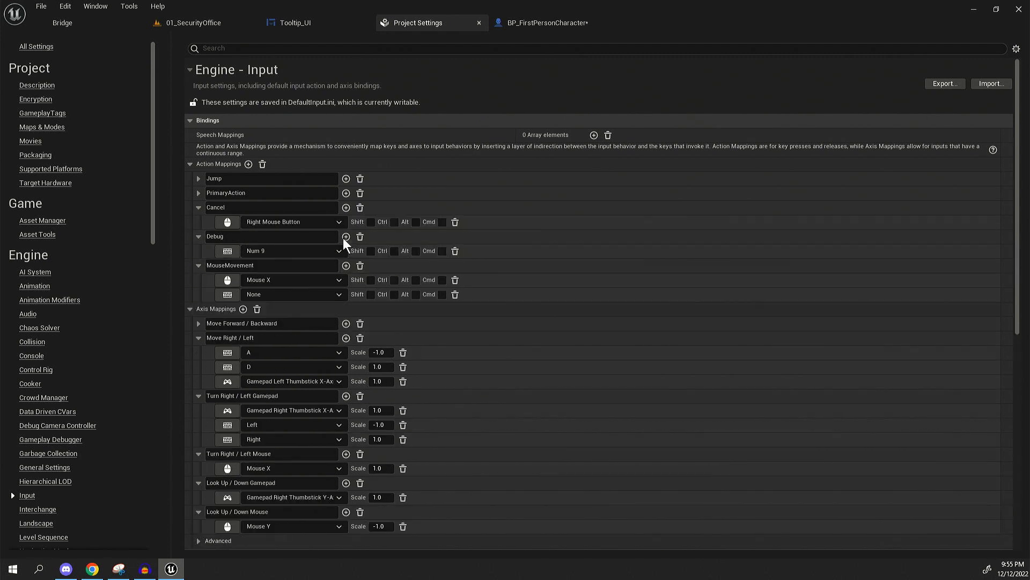
left_click(226, 294)
left_click(260, 295)
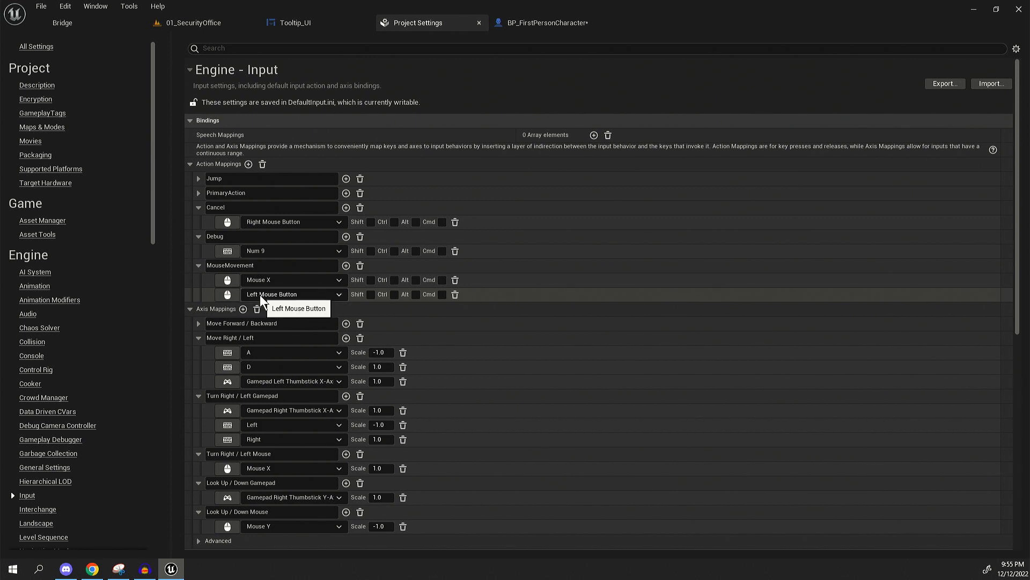
left_click(285, 293)
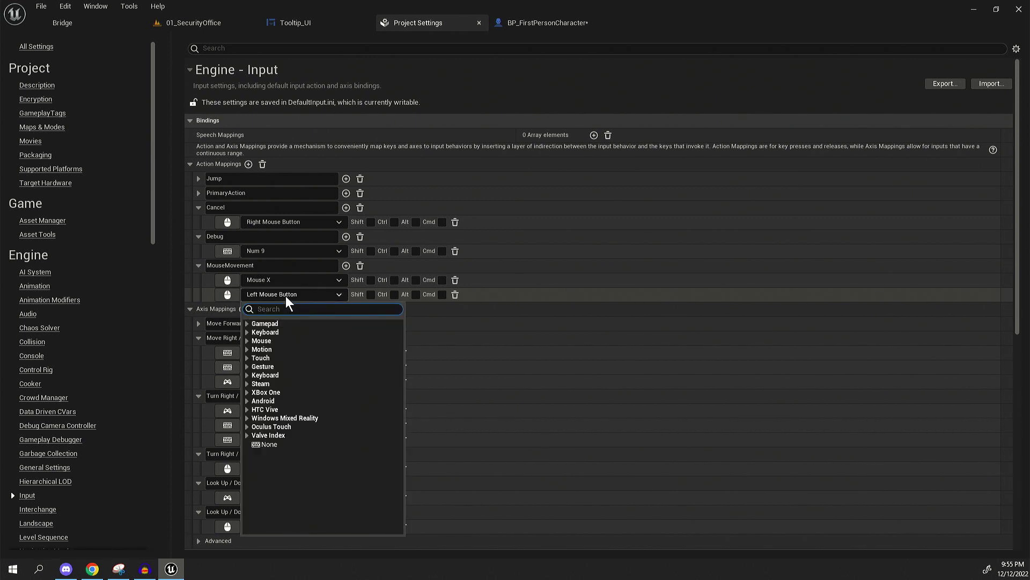
type("mouse")
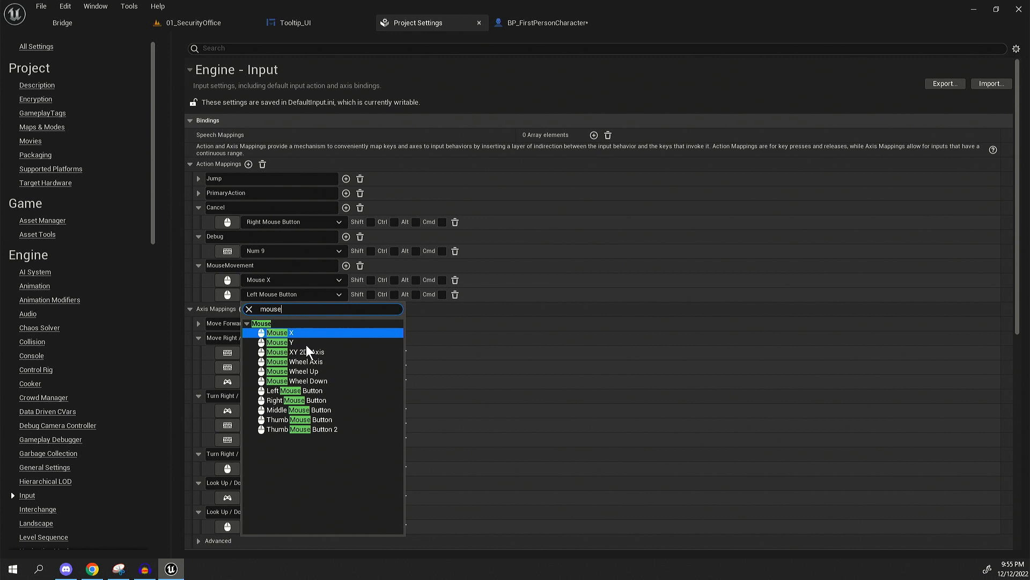
left_click(279, 342)
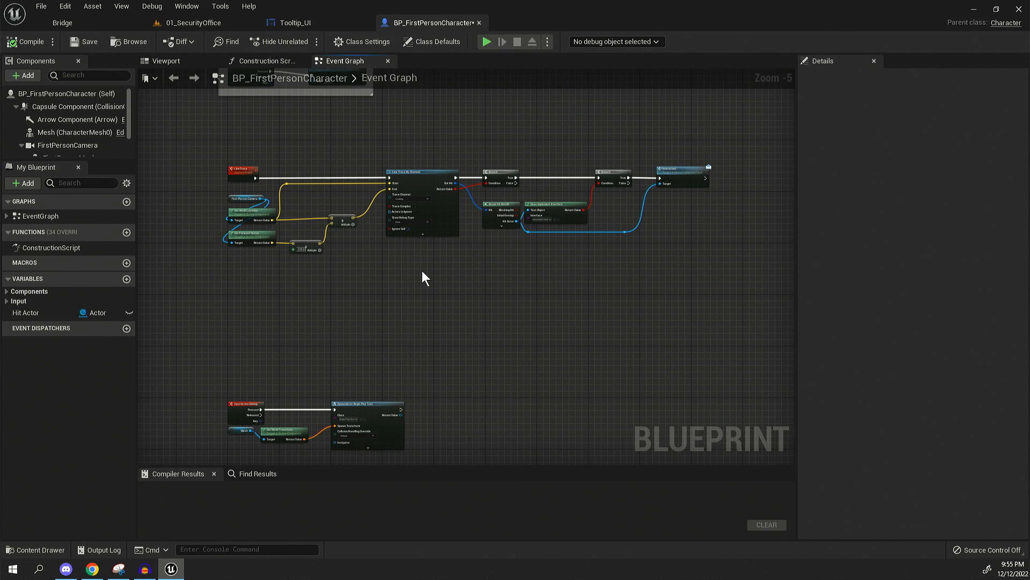
scroll(389, 280, "up", 2)
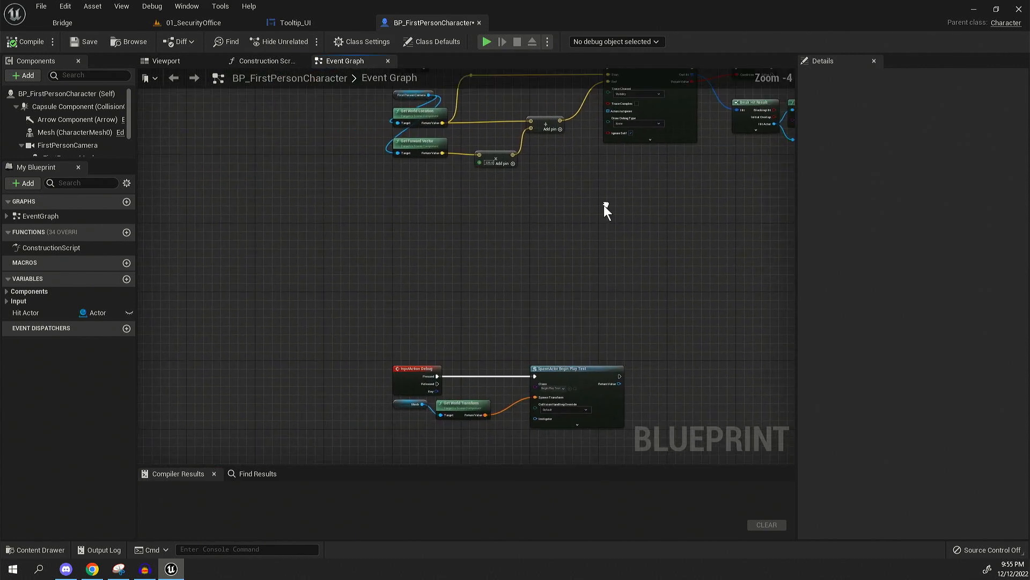
- Add a custom event named TooltipLinetrace to the character's Event Graph
right_click(431, 245)
type("custom")
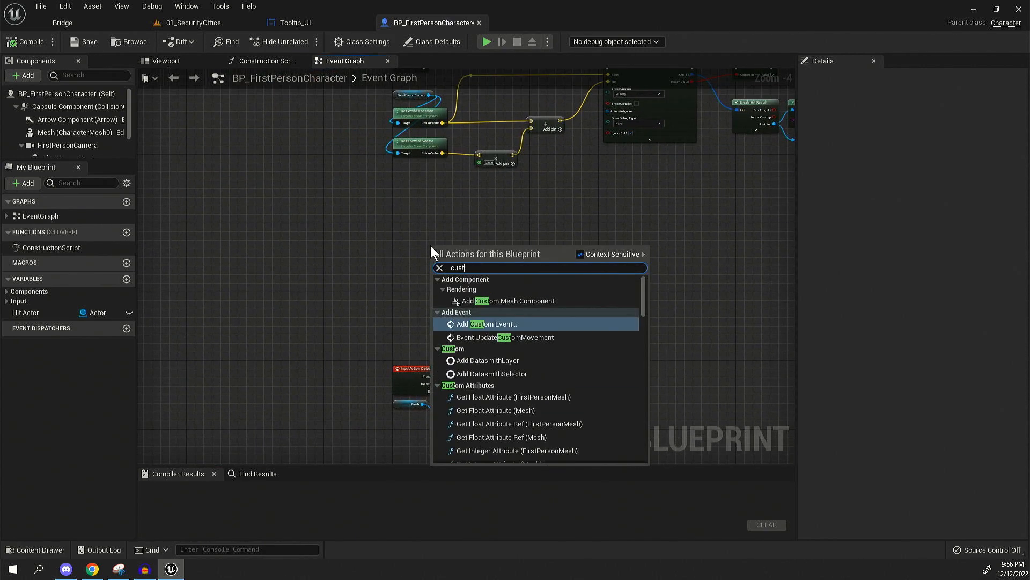
key("Return")
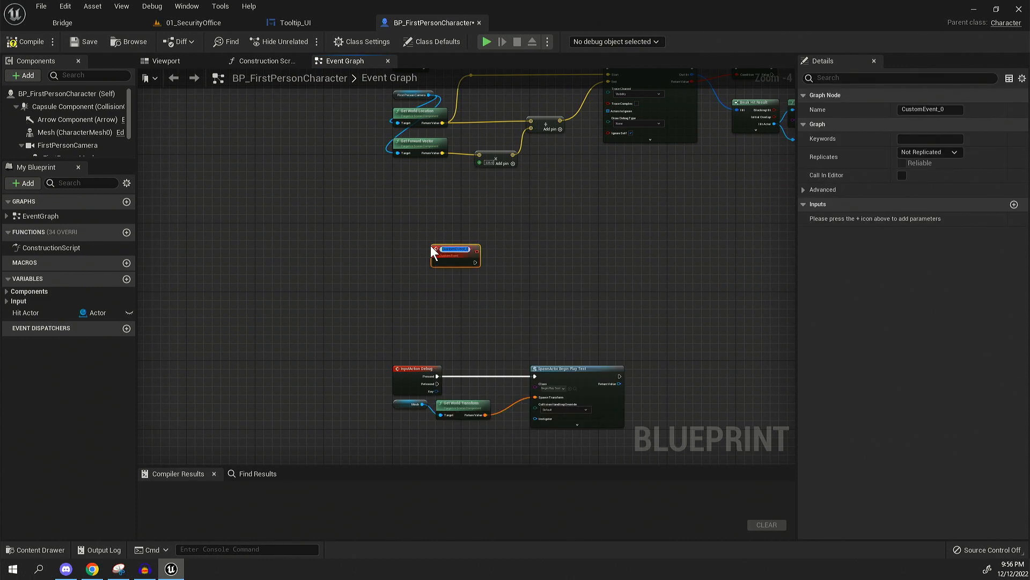
type("Toolt")
type("ipLine1")
type("trace")
key("Return")
scroll(431, 245, "up", 5)
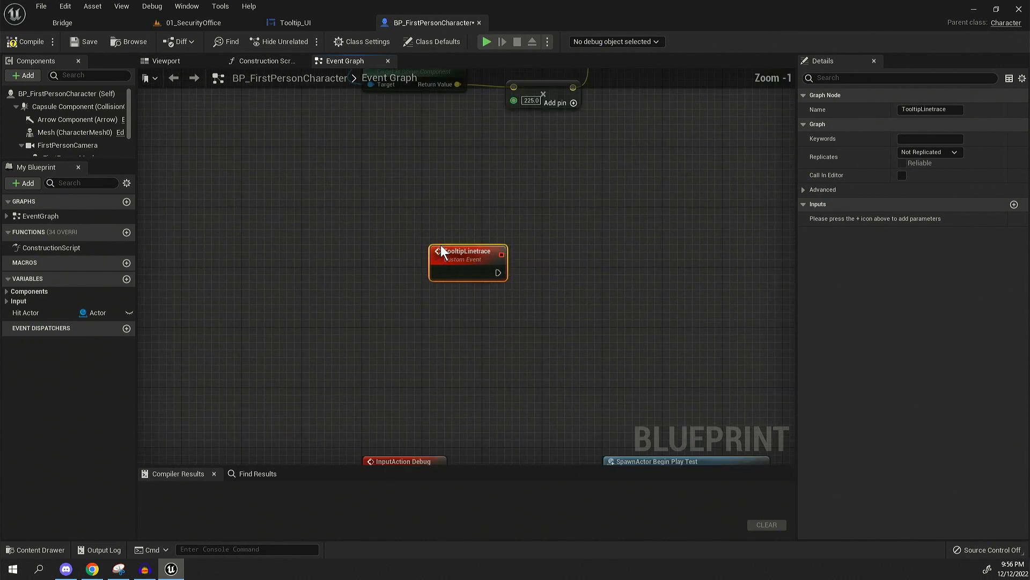
left_click_drag(424, 248, 343, 197)
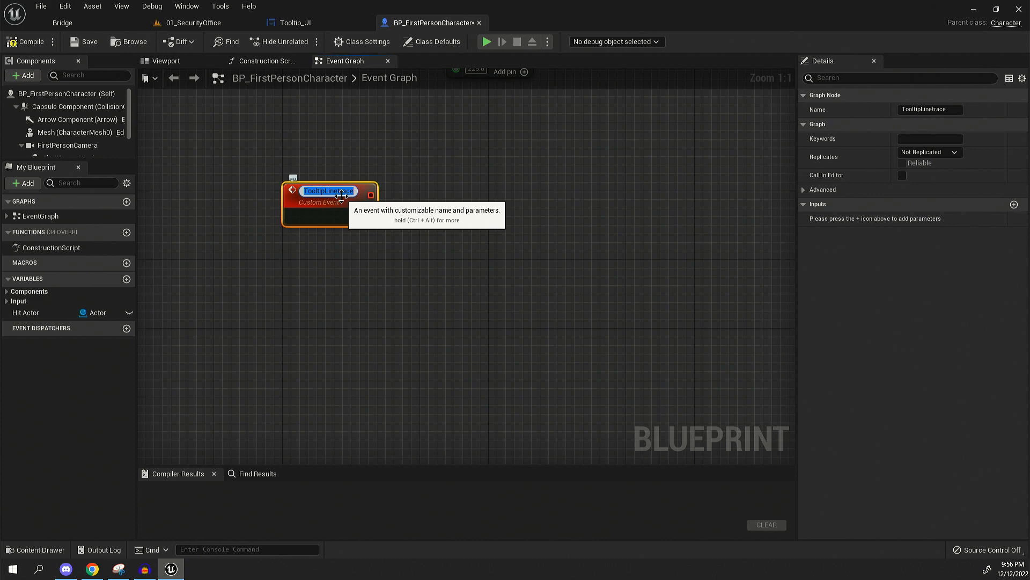
scroll(346, 197, "down", 6)
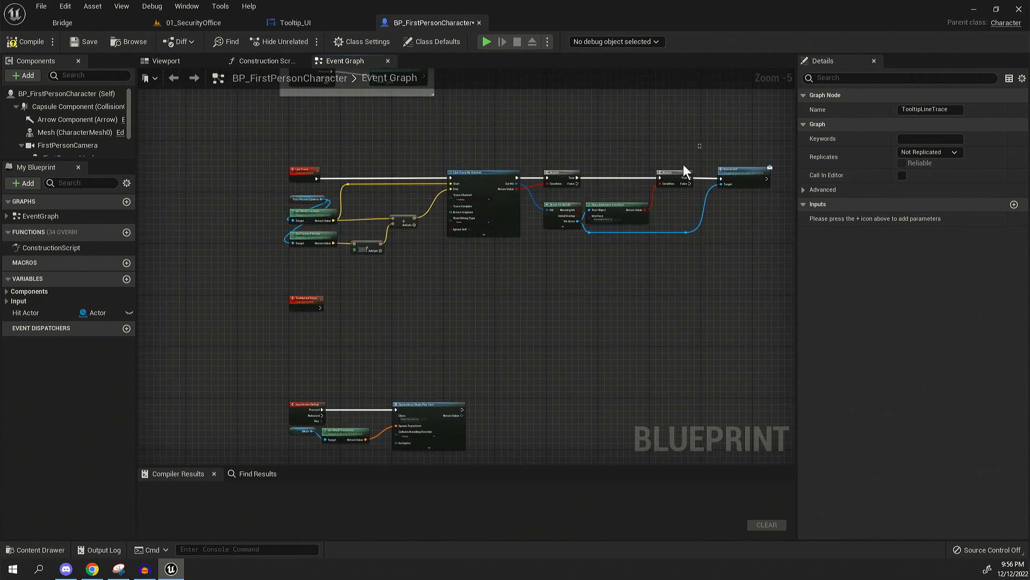
left_click_drag(684, 164, 441, 281)
mouse_move(264, 191)
left_mouse_down("shift")
mouse_move(339, 236)
mouse_move(418, 256)
left_mouse_up("shift")
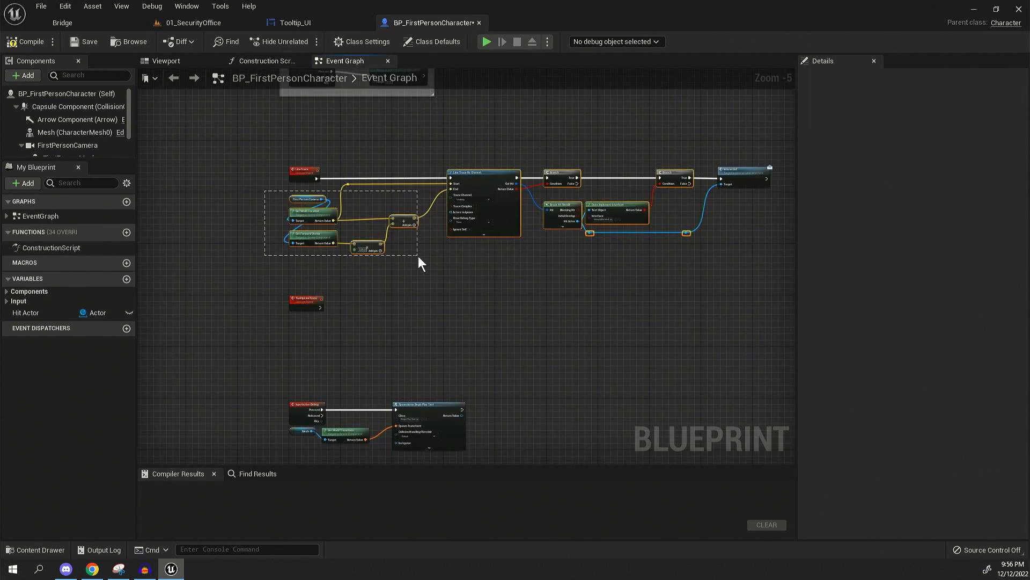
right_click_drag(459, 272, 440, 271)
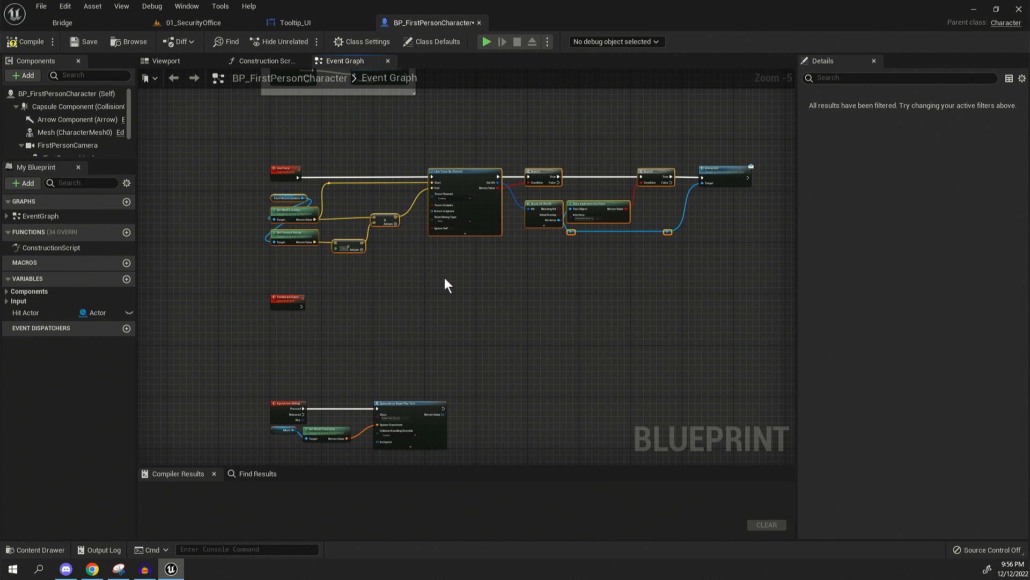
right_click_drag(445, 277, 456, 229)
key("ctrl+d")
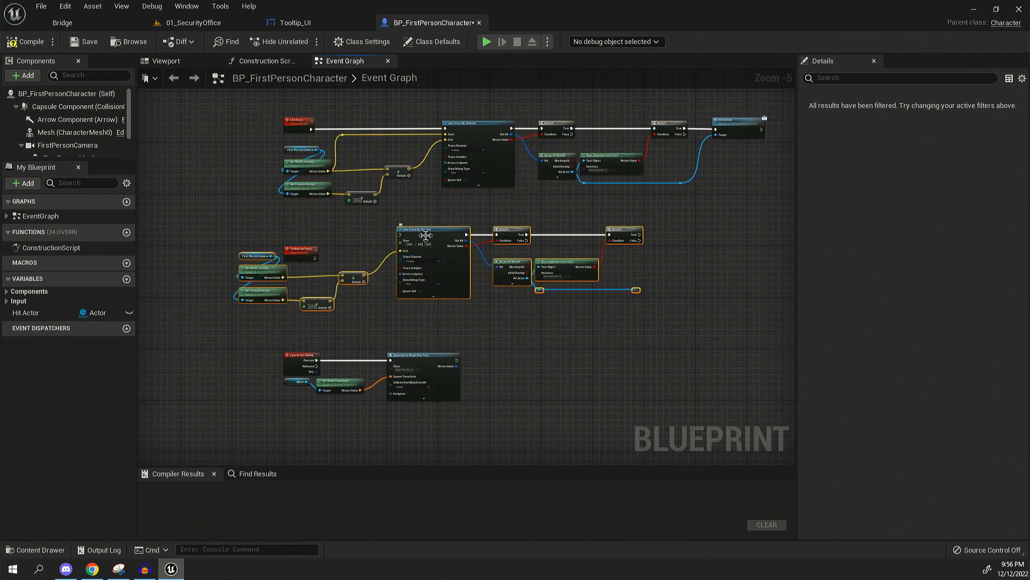
left_click_drag(421, 262, 479, 250)
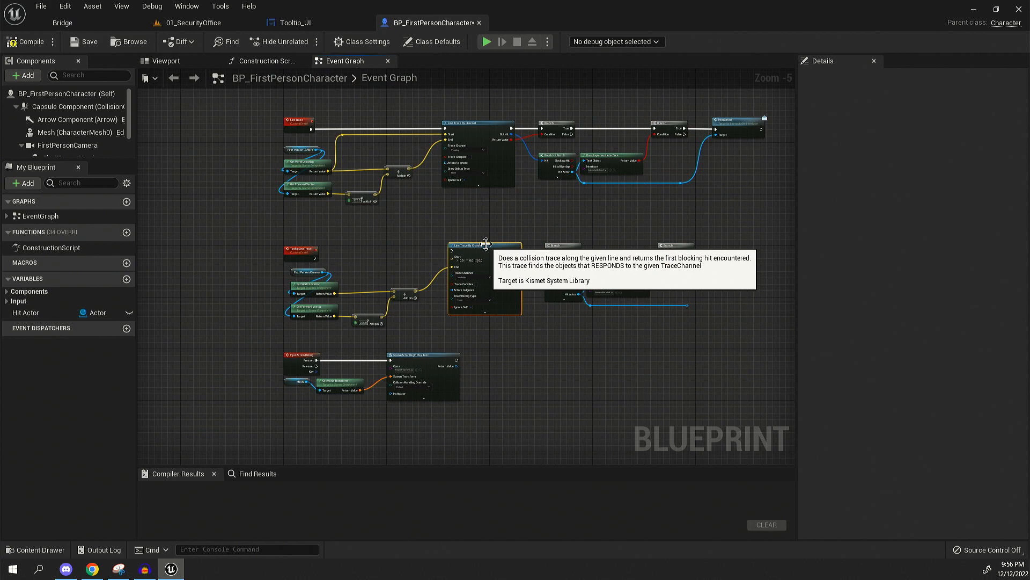
left_click(398, 253)
left_click_drag(319, 258, 452, 252)
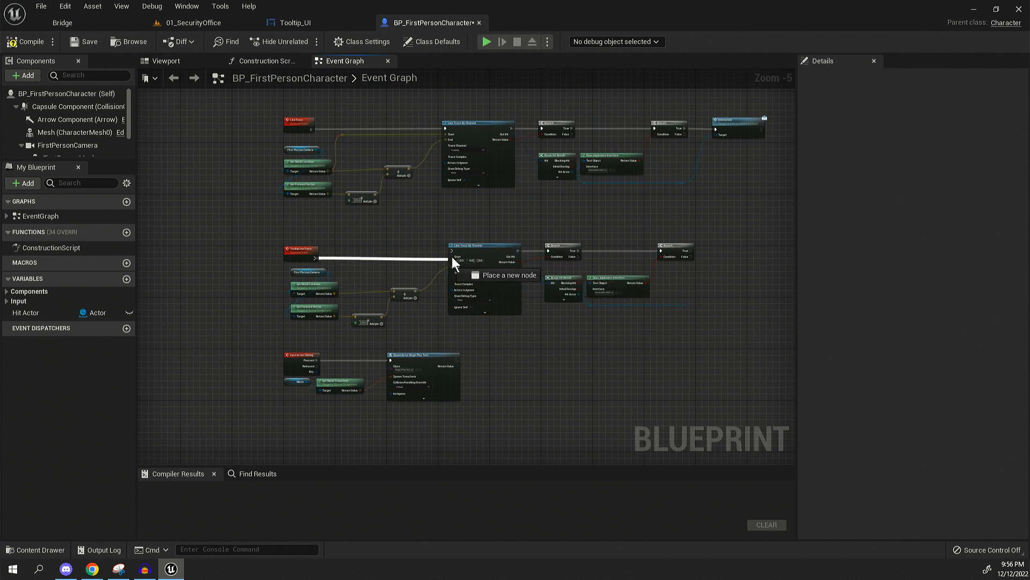
left_click(298, 248)
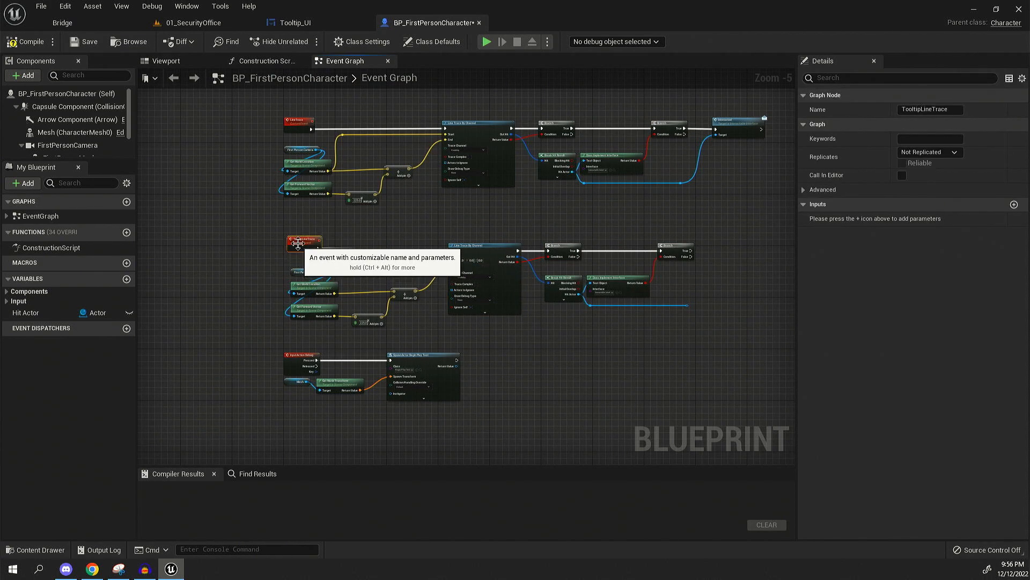
left_click_drag(298, 251, 299, 245)
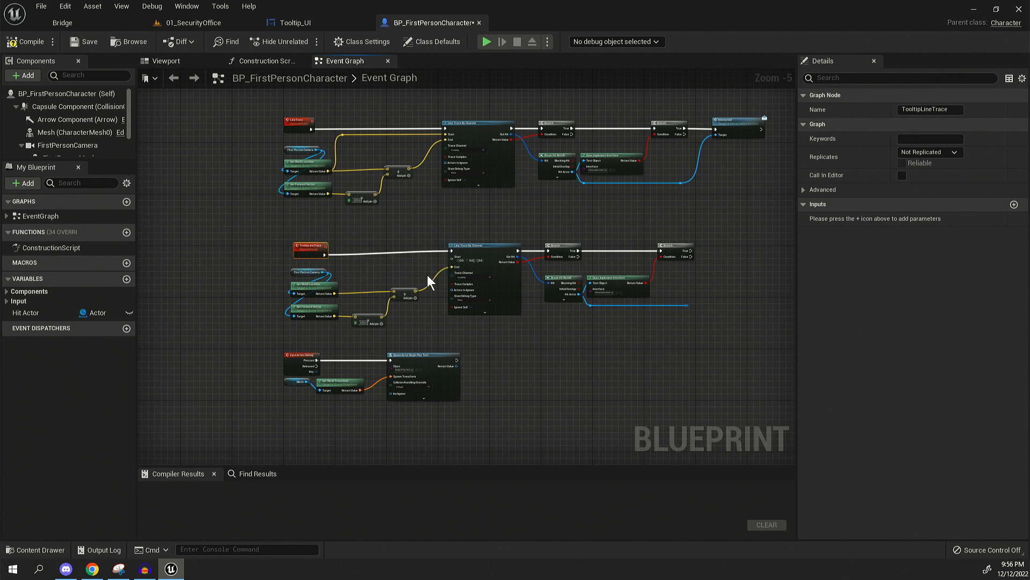
scroll(427, 278, "up", 3)
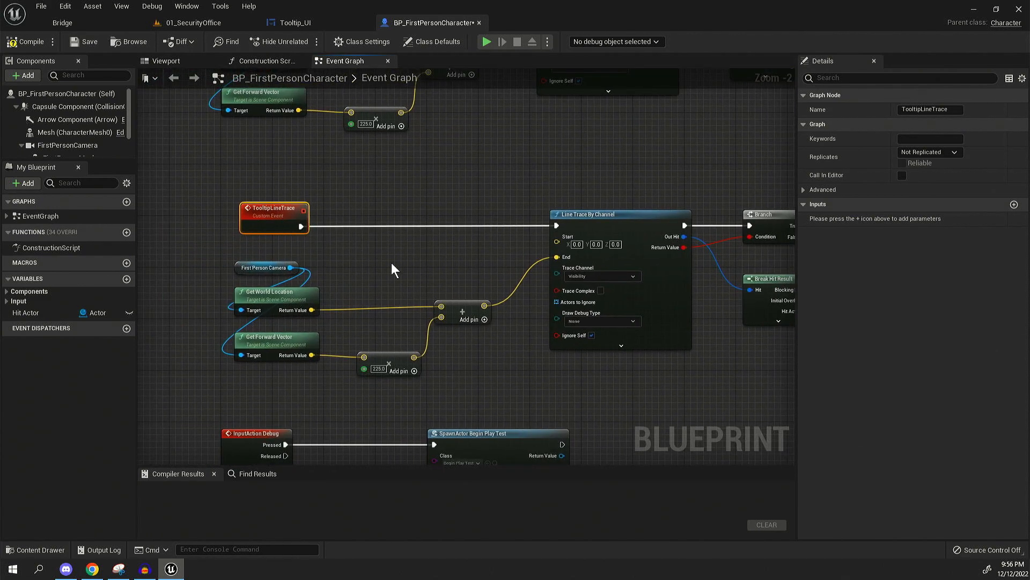
left_click(391, 262)
scroll(392, 263, "down", 1)
left_click_drag(227, 260, 448, 352)
right_click_drag(449, 352, 417, 362)
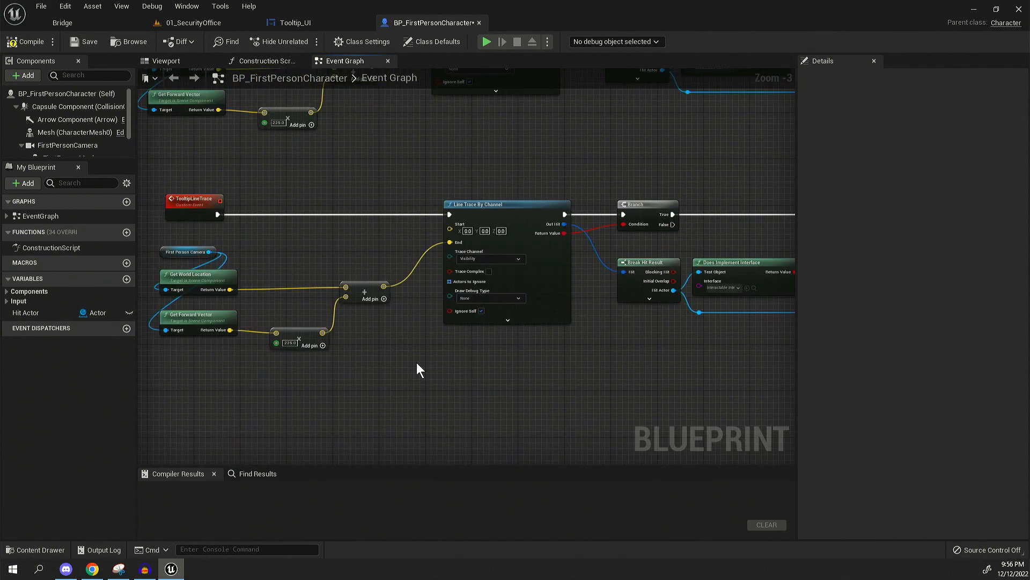
scroll(416, 363, "down", 1)
right_click_drag(530, 358, 620, 277)
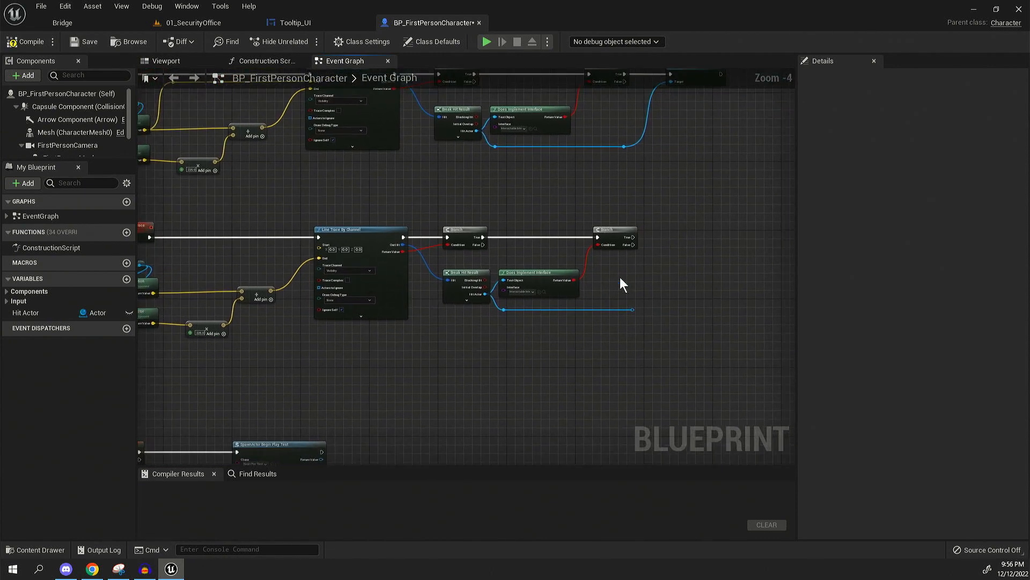
mouse_move(770, 327)
right_mouse_down()
mouse_move(747, 304)
mouse_move(688, 330)
mouse_move(442, 249)
right_mouse_up()
scroll(748, 303, "down", 1)
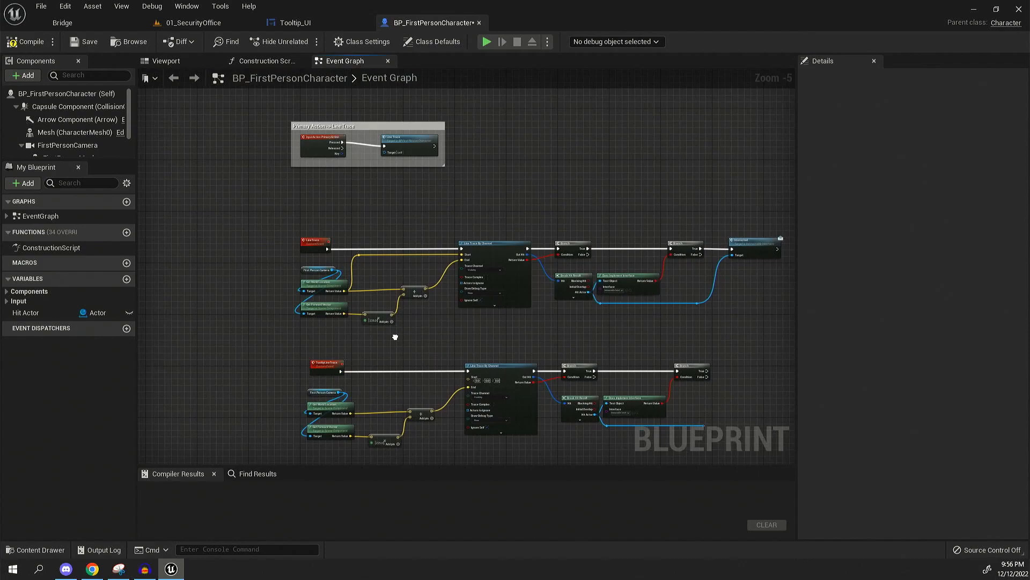
mouse_move(442, 201)
right_mouse_down()
mouse_move(362, 313)
mouse_move(327, 70)
right_mouse_up()
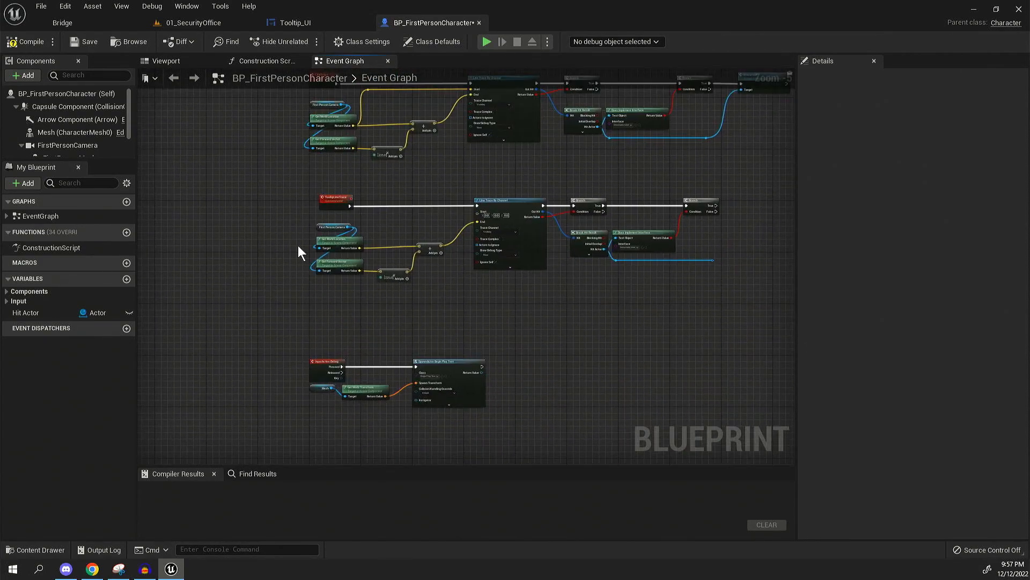
scroll(299, 251, "up", 2)
scroll(280, 226, "down", 1)
- Add an InputAction MouseMovement event node below the line-trace comment
mouse_move(362, 201)
right_mouse_down()
mouse_move(435, 375)
mouse_move(402, 249)
right_mouse_up()
scroll(492, 293, "up", 3)
right_click(510, 274)
type("mouse movement")
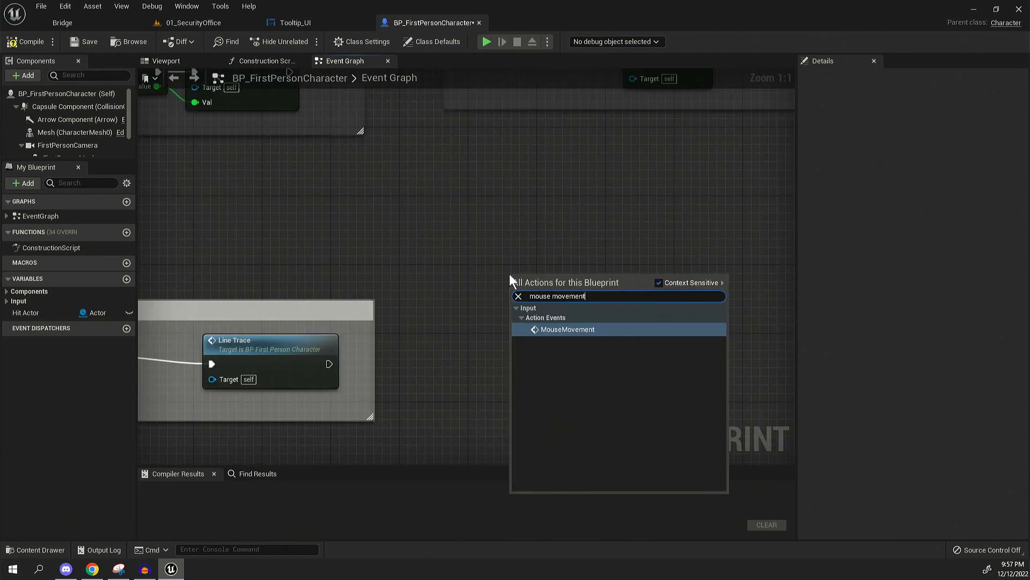
left_click(576, 329)
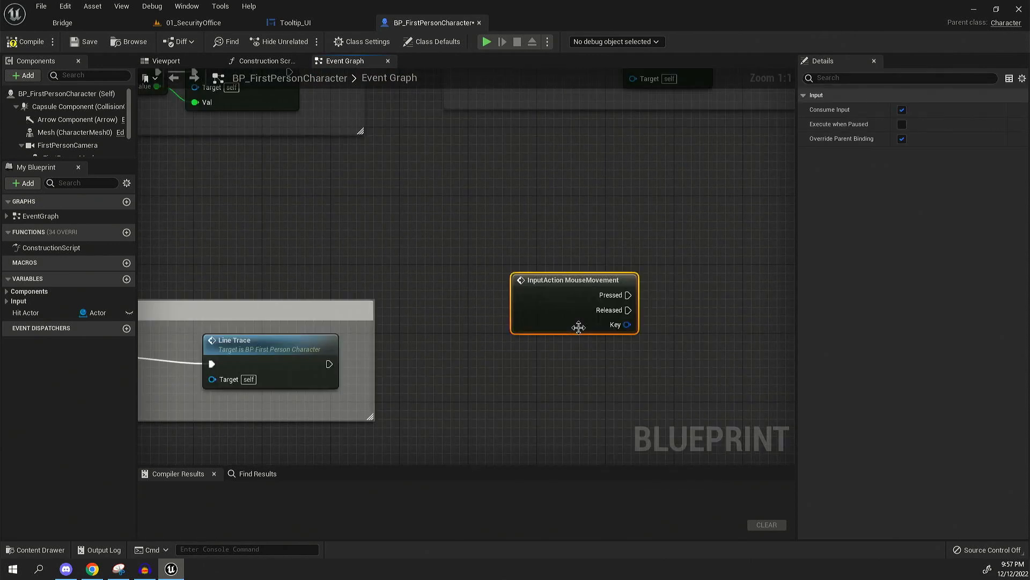
left_click_drag(578, 328, 533, 249)
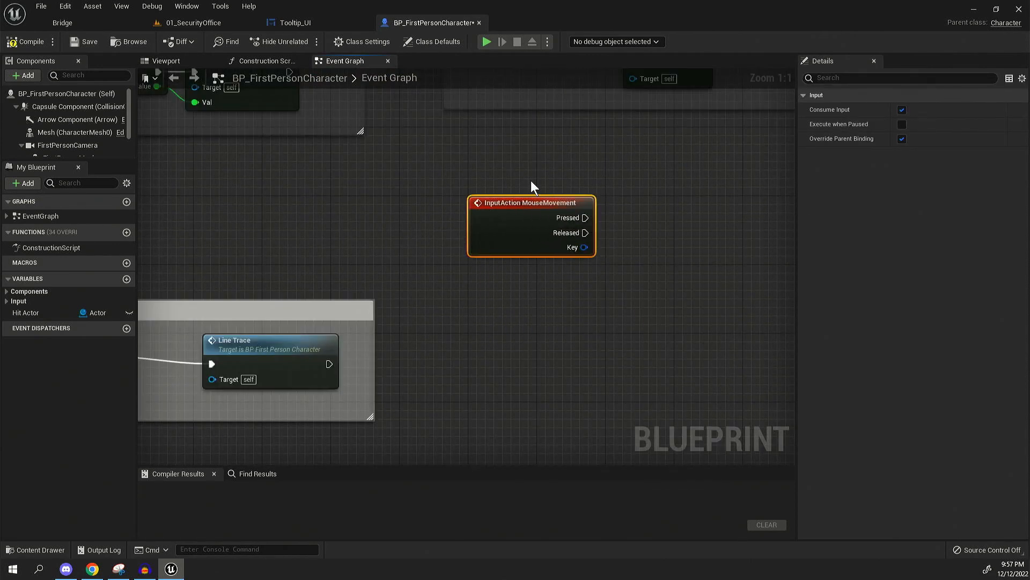
right_click_drag(530, 180, 355, 197)
- Wire Pressed to a Tooltip Line Trace call and compile the character blueprint
left_click_drag(407, 233, 503, 232)
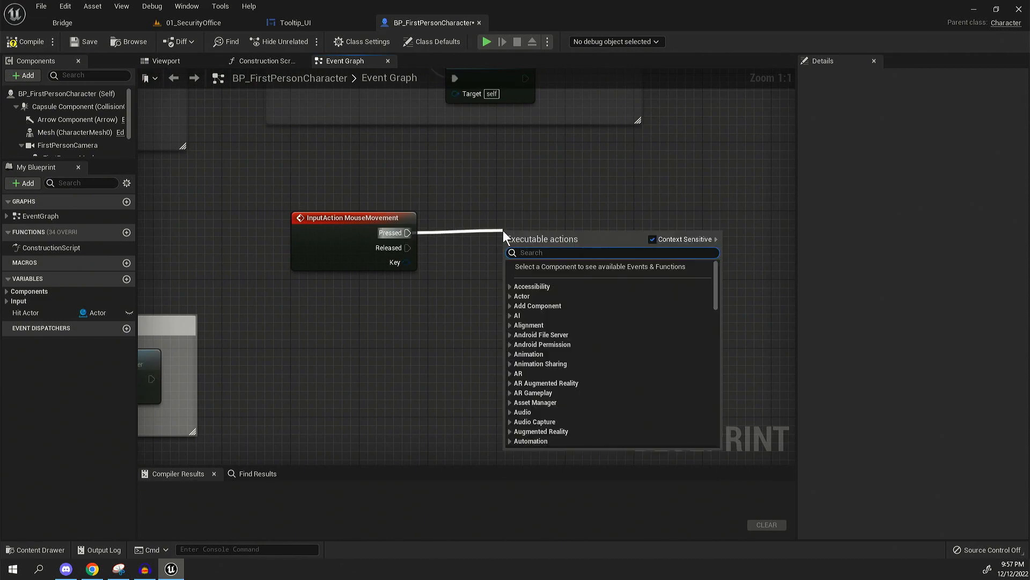
type("tooltip")
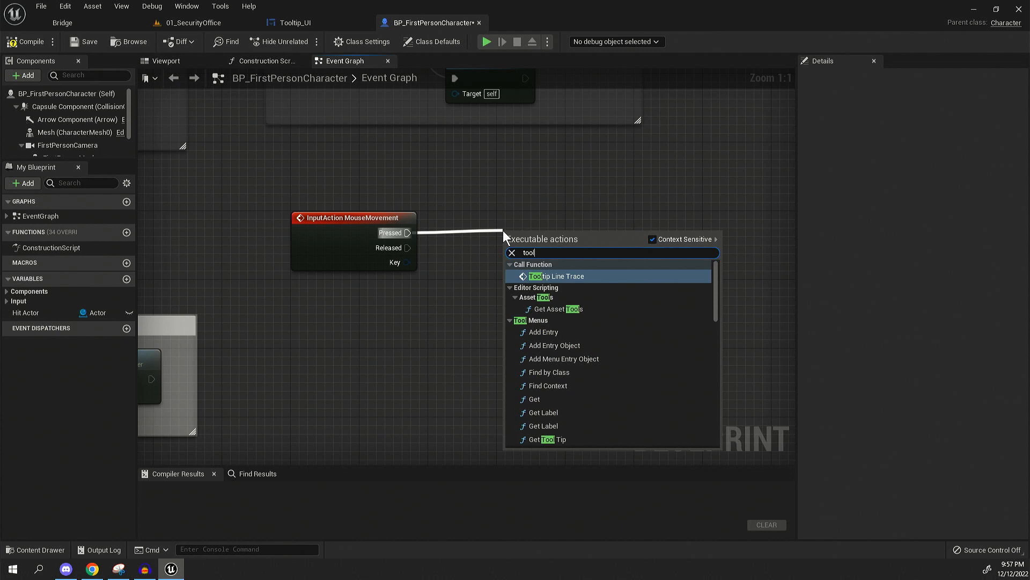
left_click(556, 276)
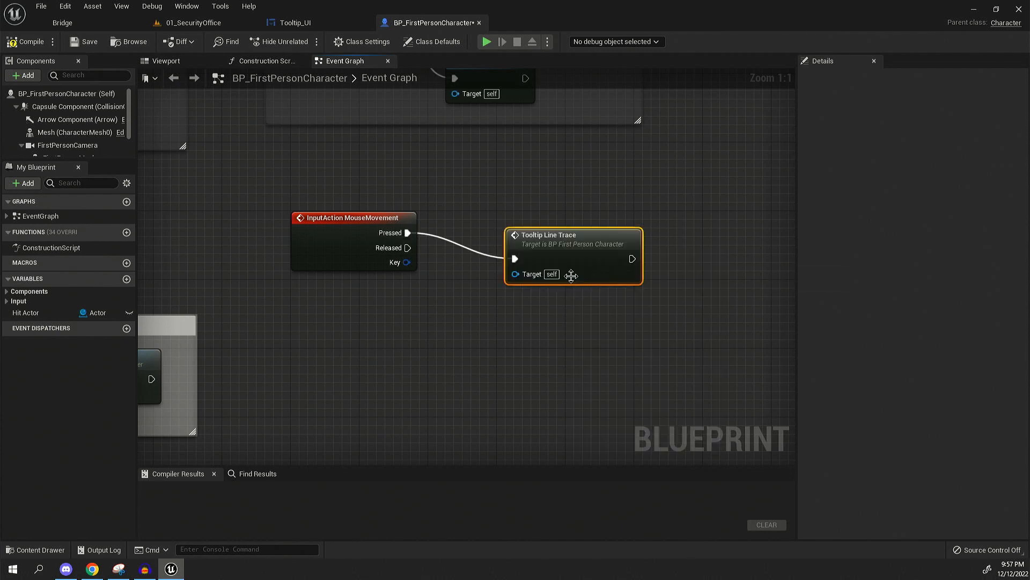
left_click_drag(555, 233, 528, 210)
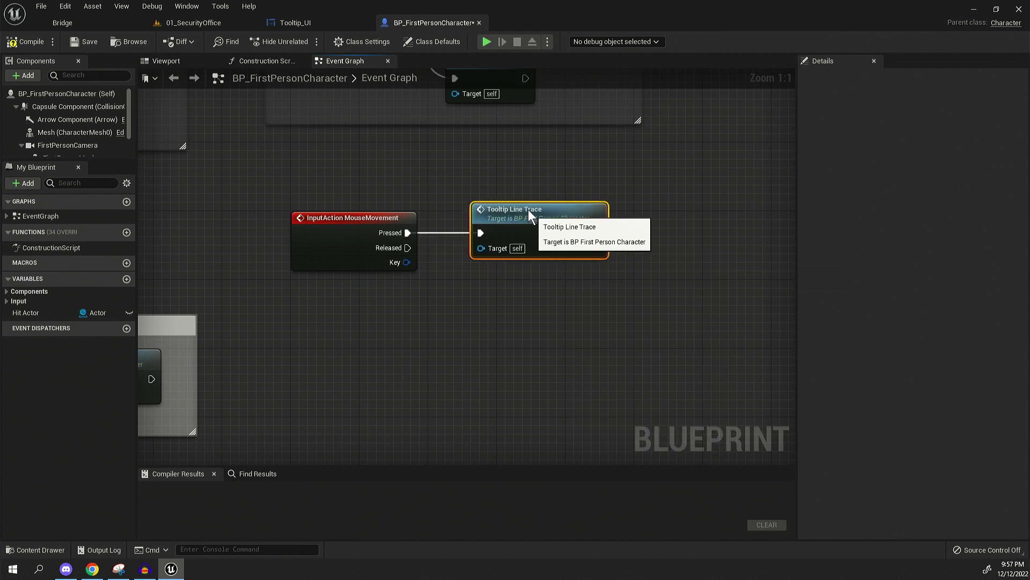
left_click(32, 42)
- Wrap the MouseMovement event and Tooltip Line Trace nodes in a titled comment
left_click_drag(273, 185, 655, 277)
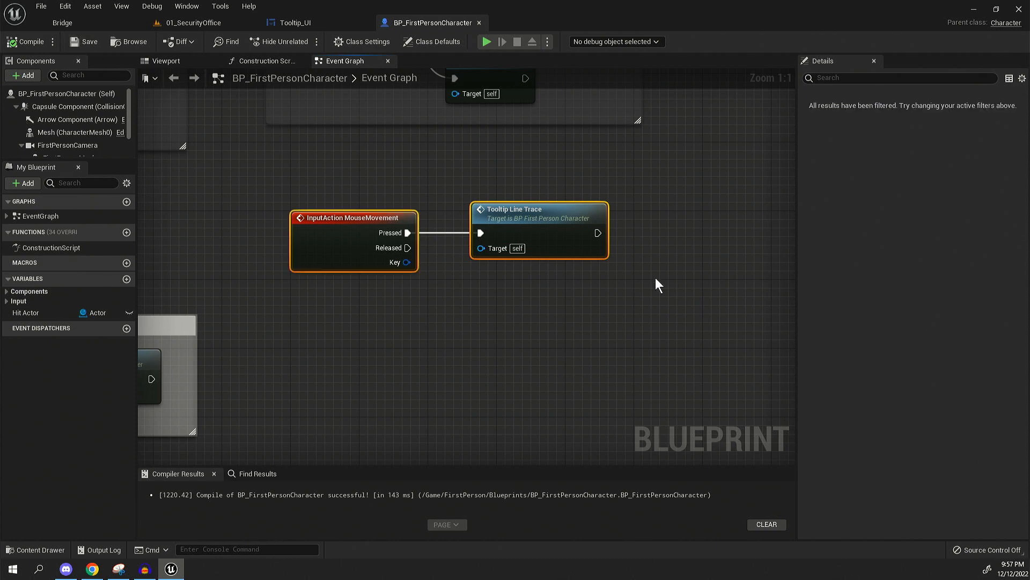
type("c")
type("T")
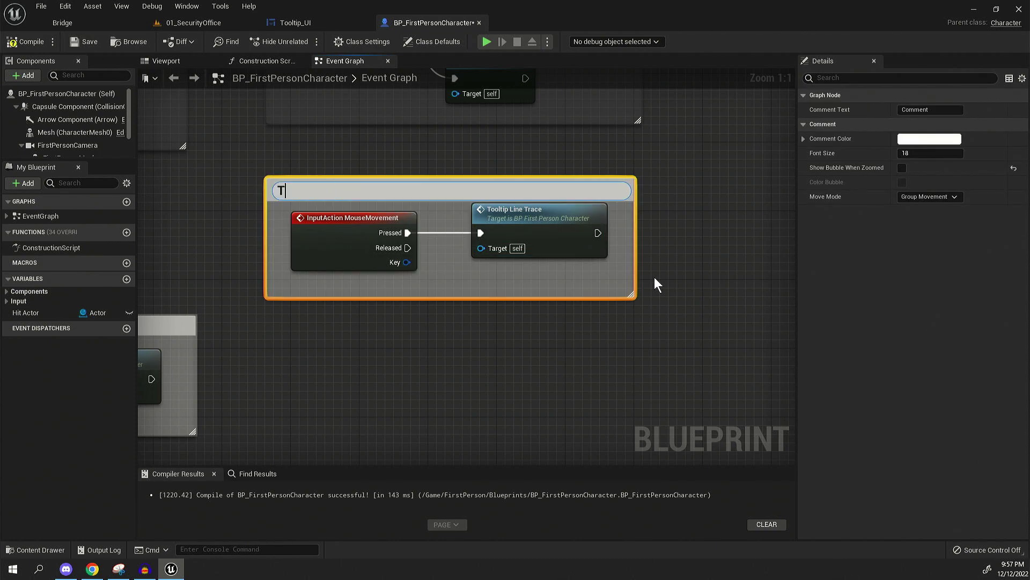
type("ool tip line trac")
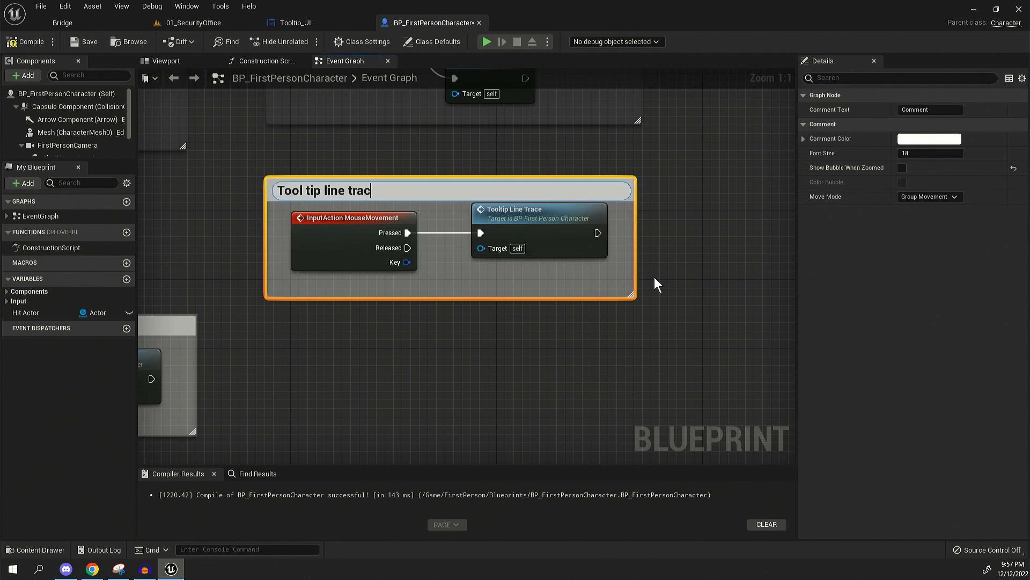
type("e call")
key("Return")
scroll(653, 276, "down", 4)
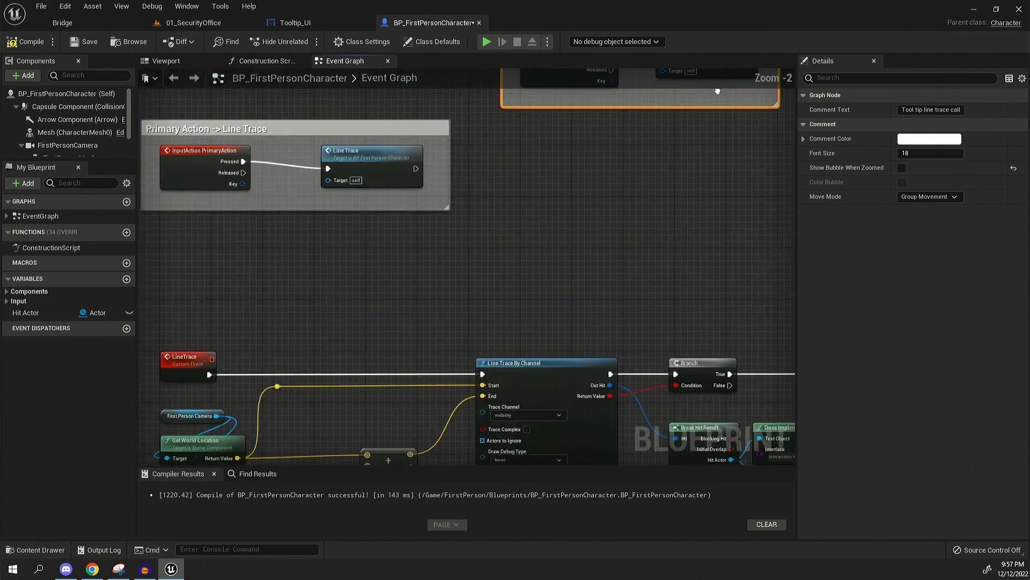
right_click_drag(564, 323, 496, 149)
scroll(497, 148, "down", 1)
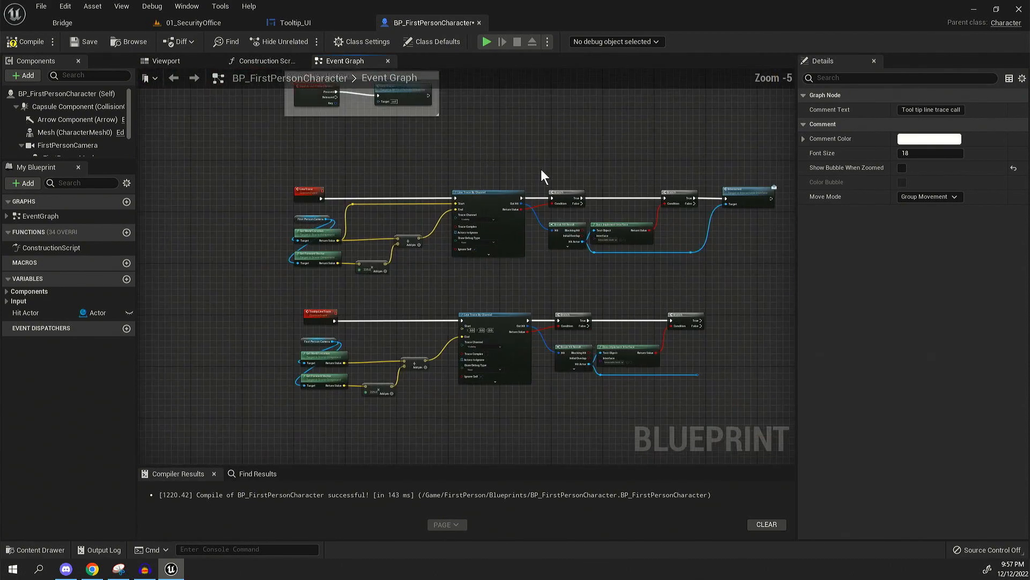
- Wrap the upper interact group in a comment titled Interact key line trace
left_click_drag(781, 176, 263, 280)
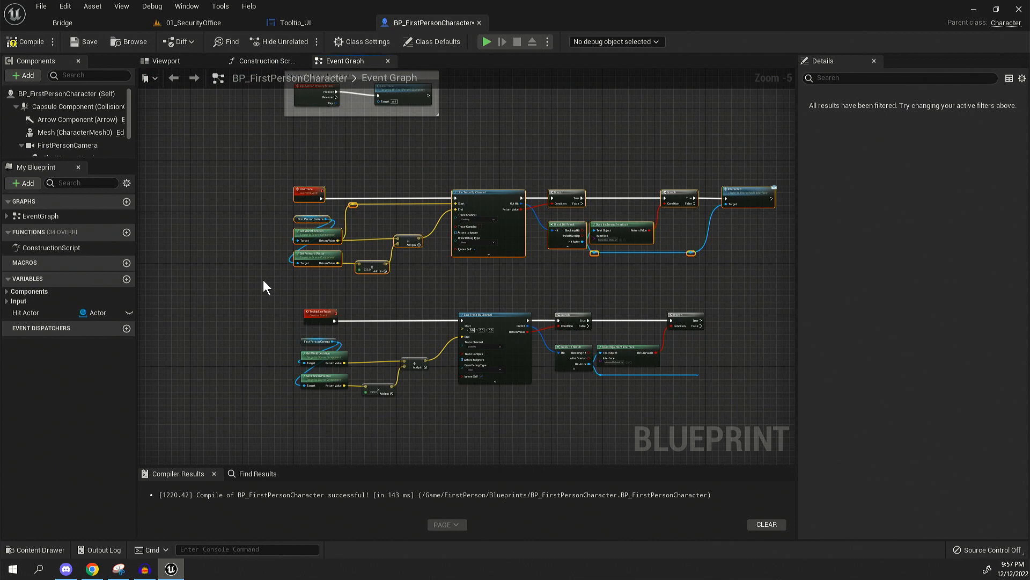
type("cInteract")
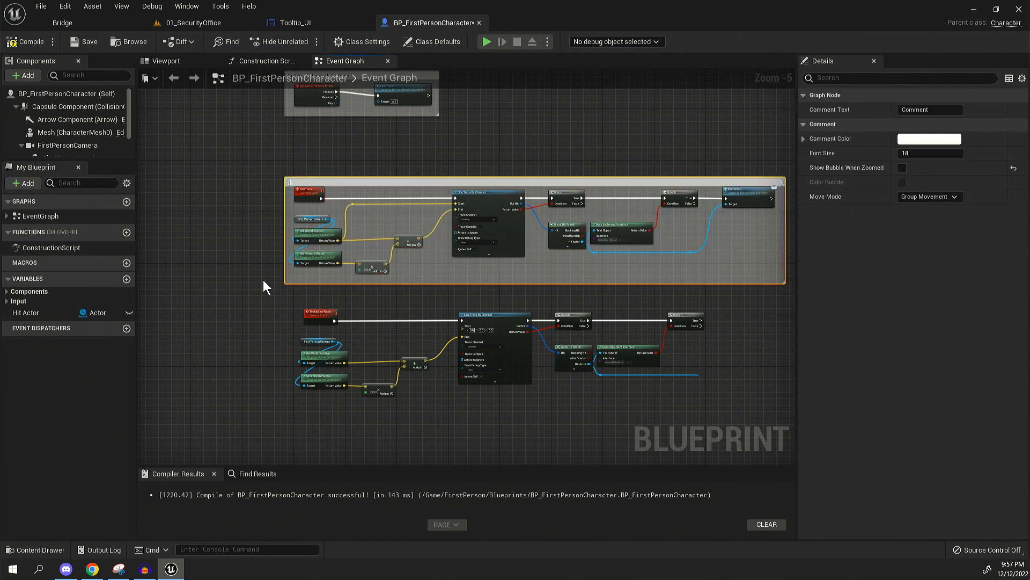
type(" key")
type("line trace all")
key("BackSpace")
key("BackSpace")
key("BackSpace")
key("Return")
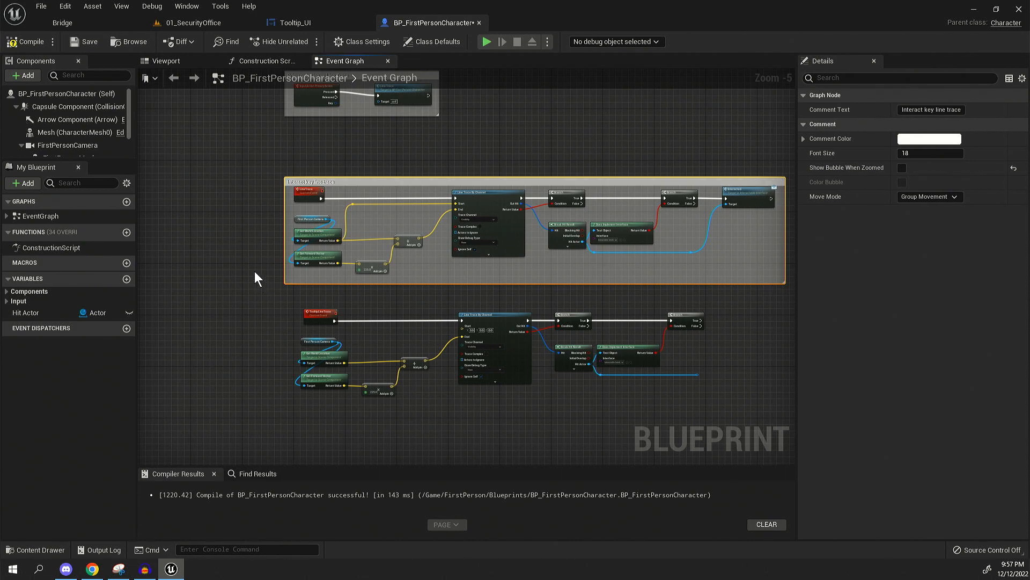
- Wrap the lower tooltip trace node group in its own titled comment
right_click_drag(255, 272, 234, 267)
left_click_drag(234, 265, 772, 362)
type("c")
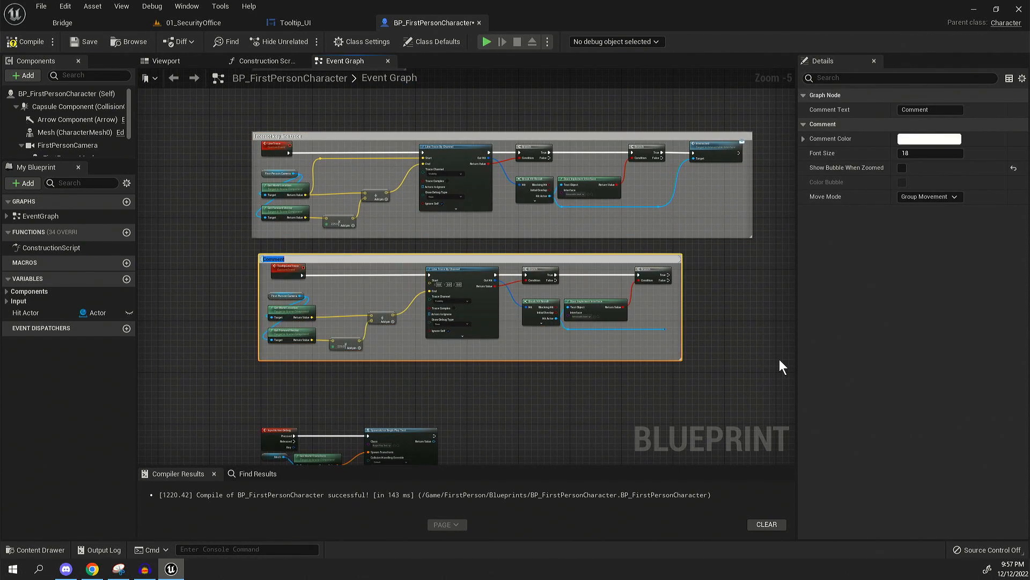
type("Te")
key("Return")
- Back in the 01_SecurityOffice level, select the GhostGameSystem actor
left_click(193, 23)
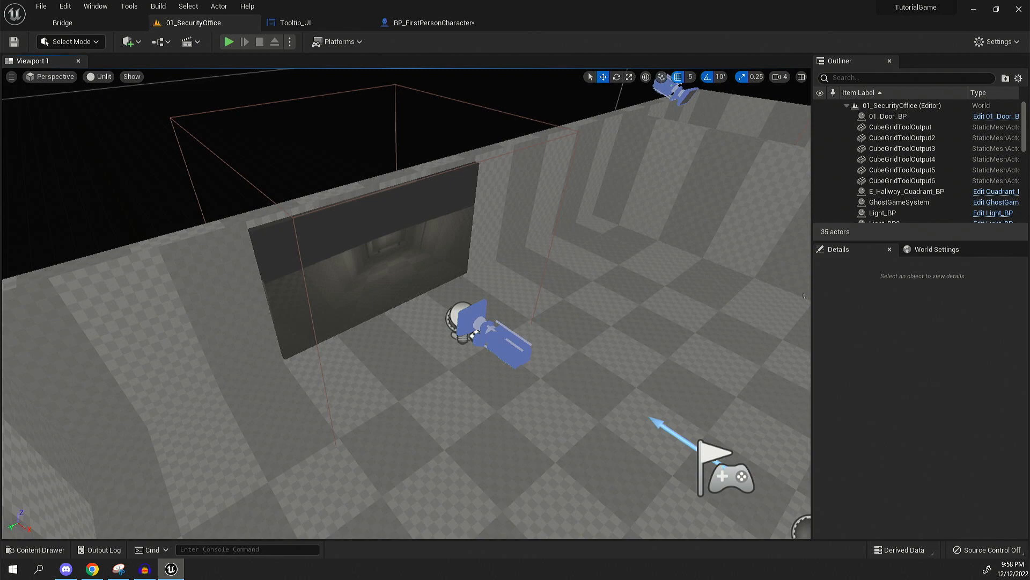
scroll(563, 282, "down", 3)
scroll(918, 162, "down", 5)
scroll(919, 161, "down", 3)
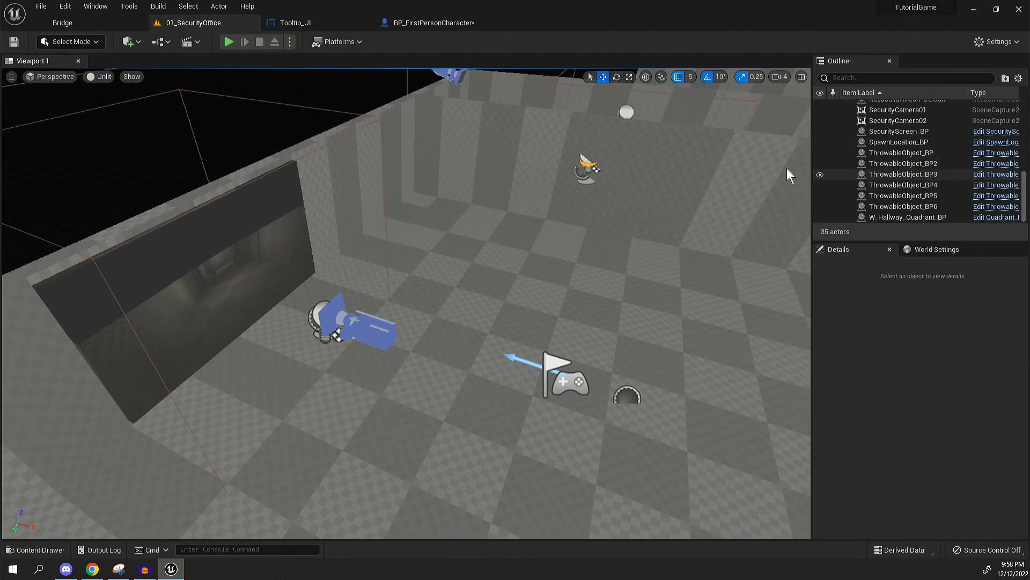
right_click_drag(483, 281, 402, 242)
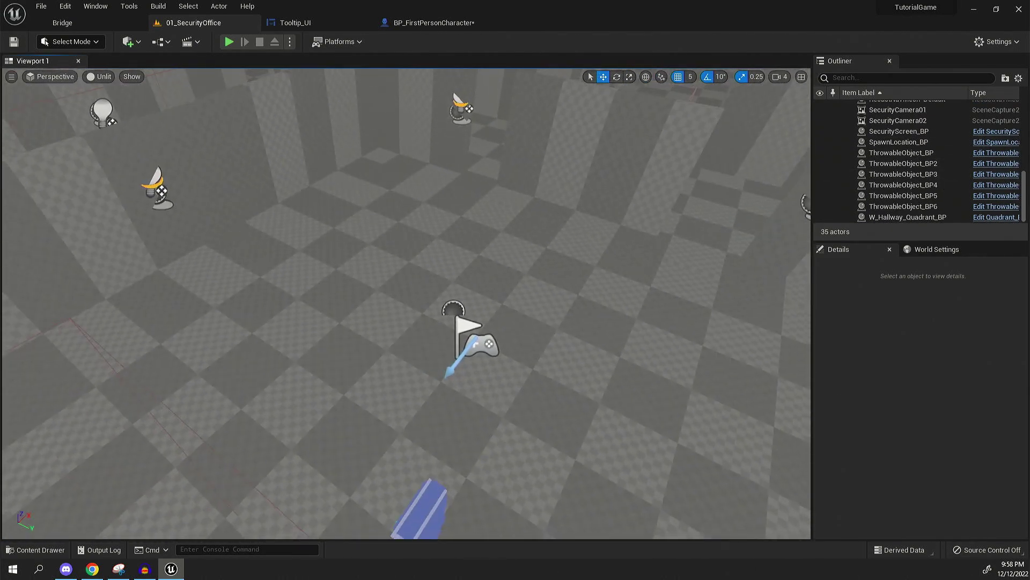
left_click(453, 309)
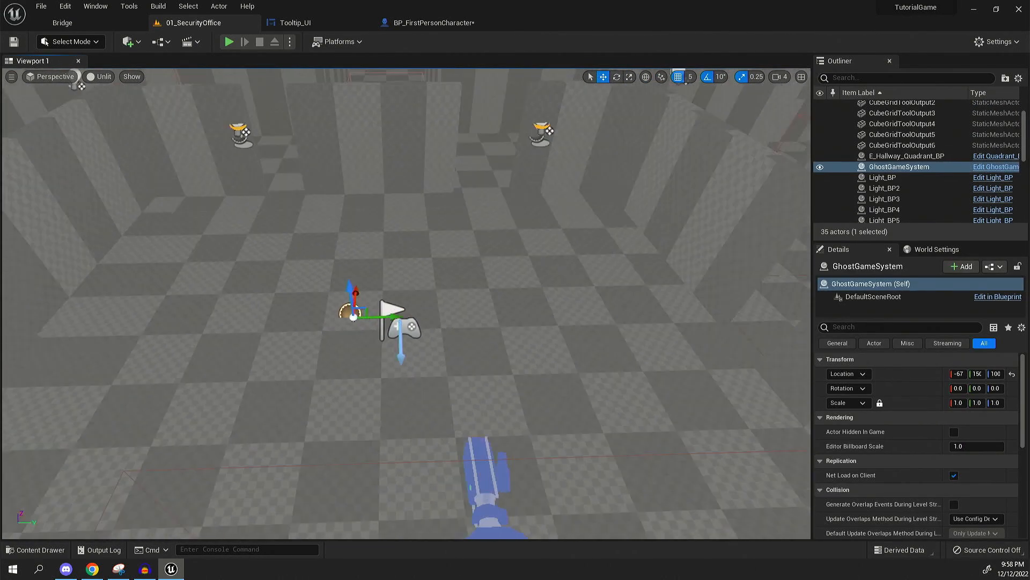
mouse_move(394, 266)
right_mouse_down()
mouse_move(457, 253)
mouse_move(448, 245)
right_mouse_up()
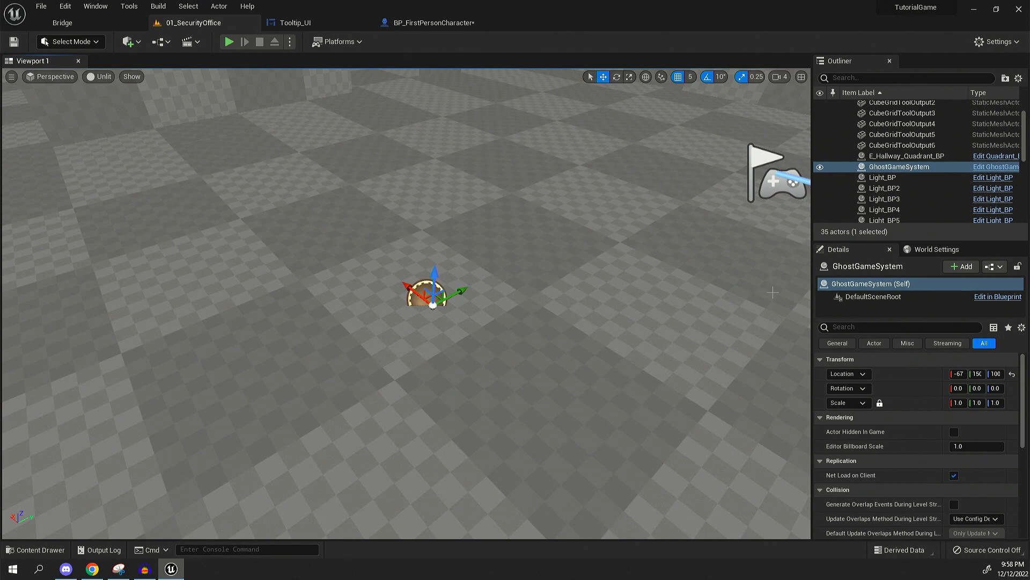
- Browse to the GhostGameSystem asset and rename it Brain_BP
right_click(886, 167)
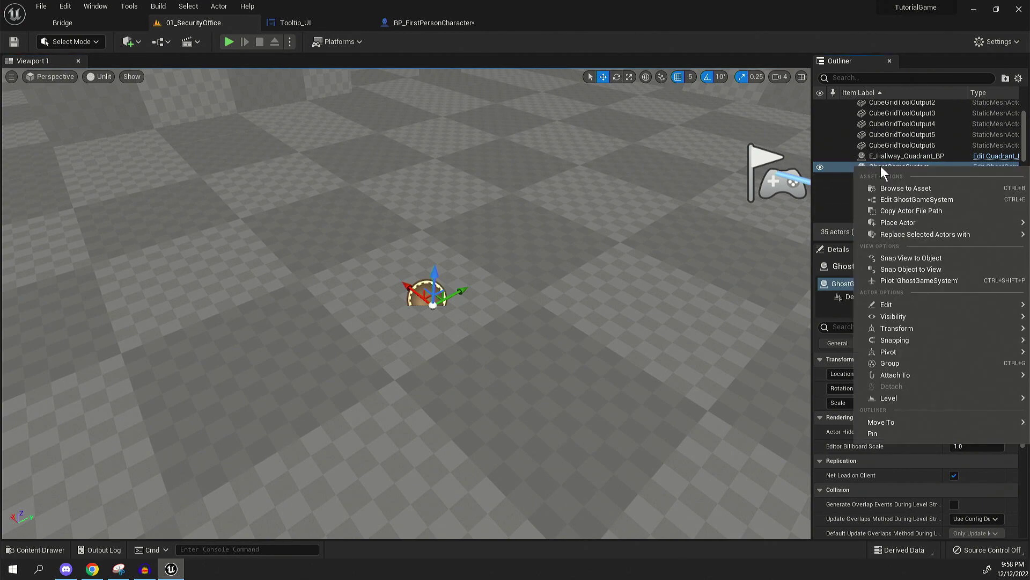
left_click(908, 188)
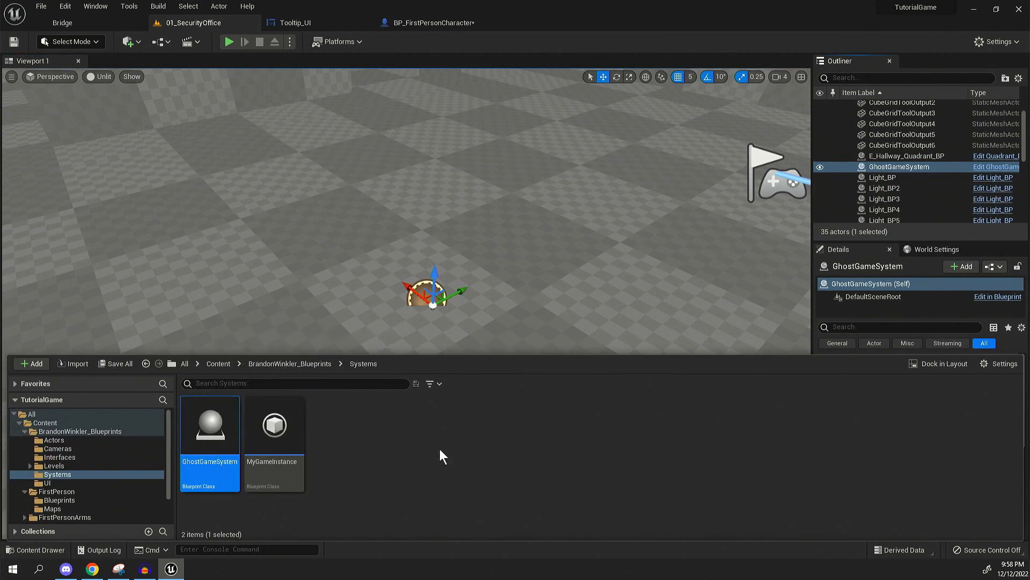
key("F2")
type("Brain_BP")
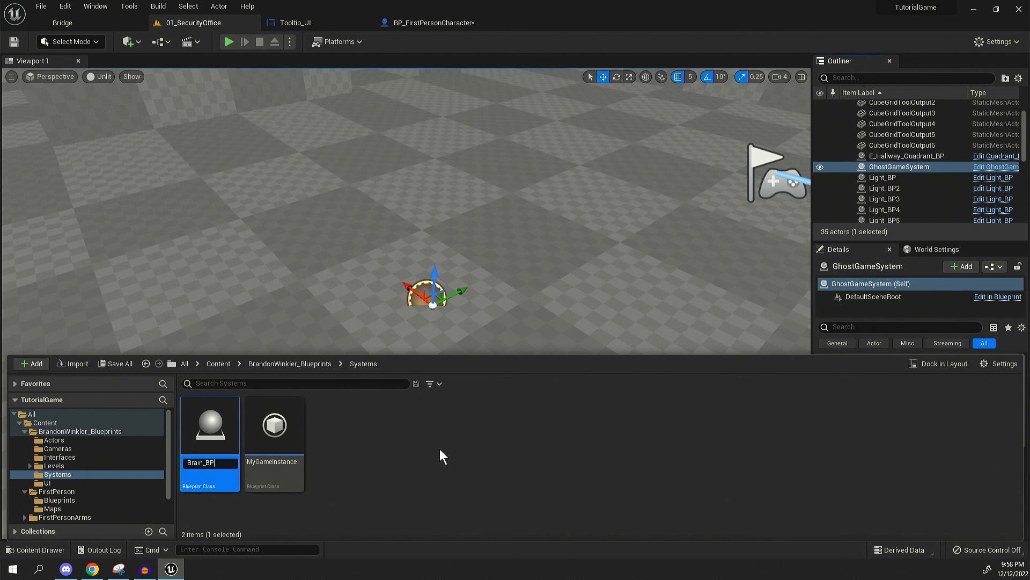
key("Return")
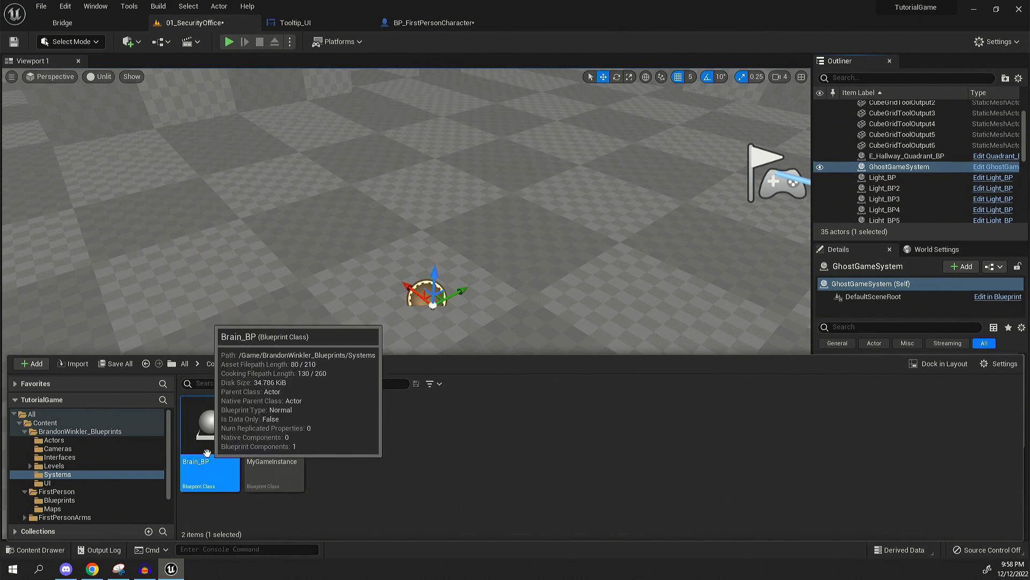
- In Brain_BP's graph, add a custom event named RetrieveSpawnLocations below BeginPlay
double_click(208, 453)
scroll(314, 336, "down", 3)
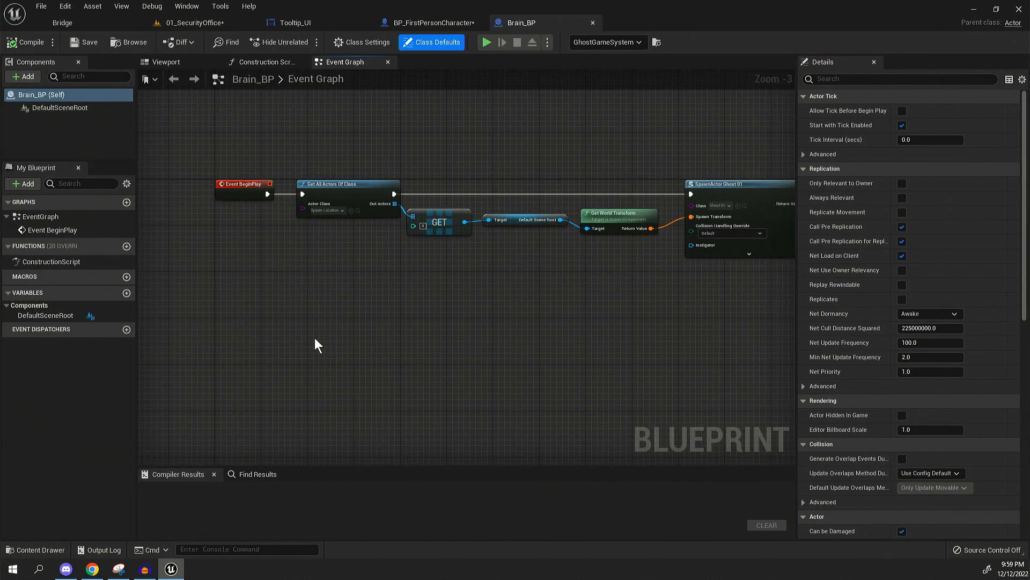
mouse_move(315, 337)
right_mouse_down()
mouse_move(243, 320)
mouse_move(231, 333)
right_mouse_up()
left_click_drag(201, 153, 736, 281)
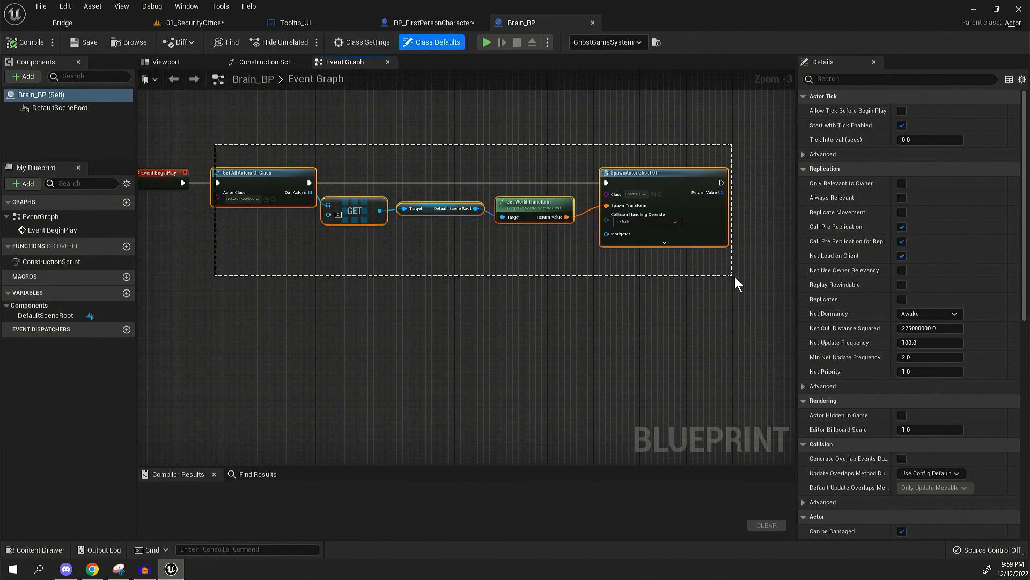
right_click_drag(419, 350, 540, 349)
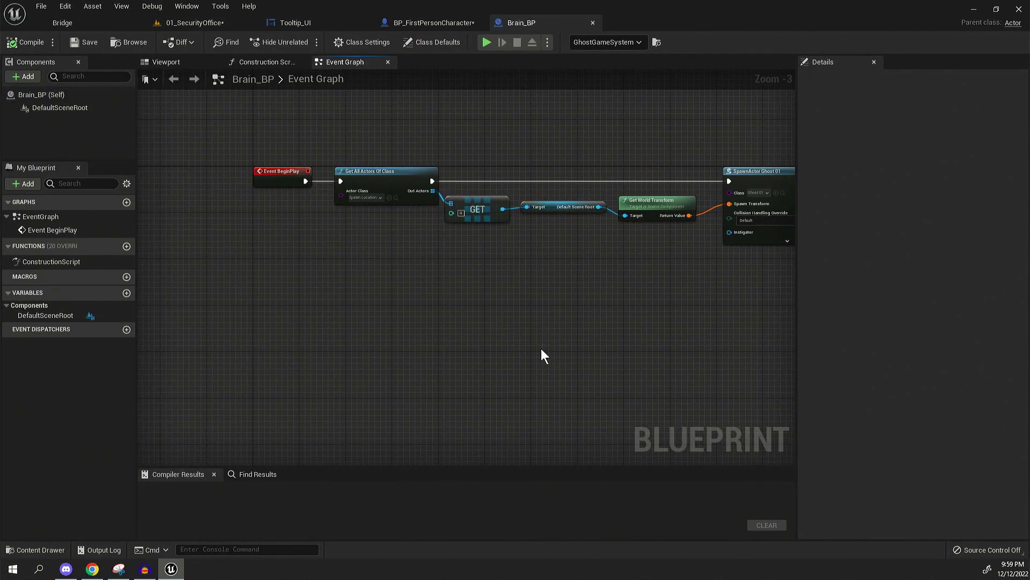
right_click(267, 295)
type("custom")
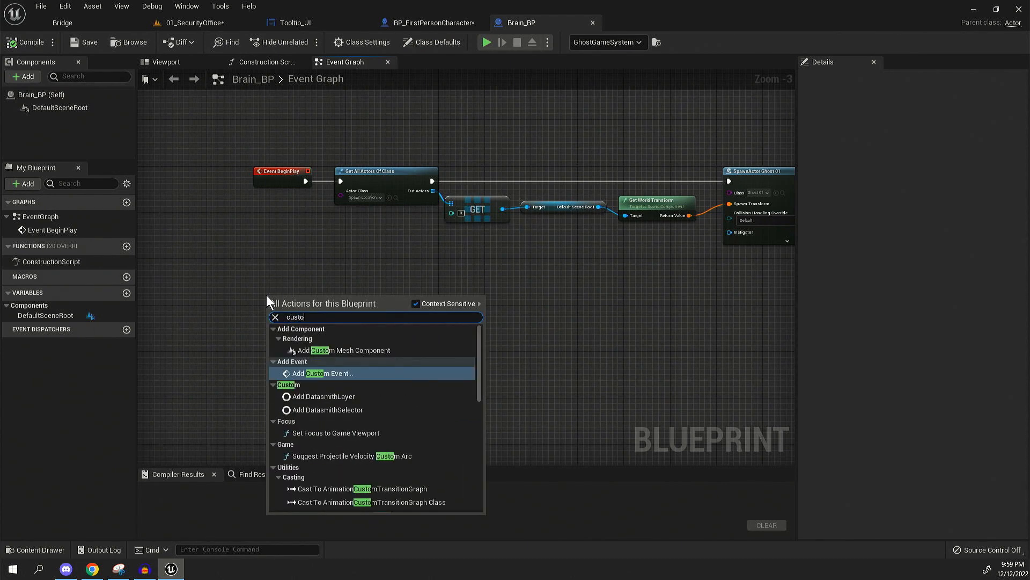
key("Return")
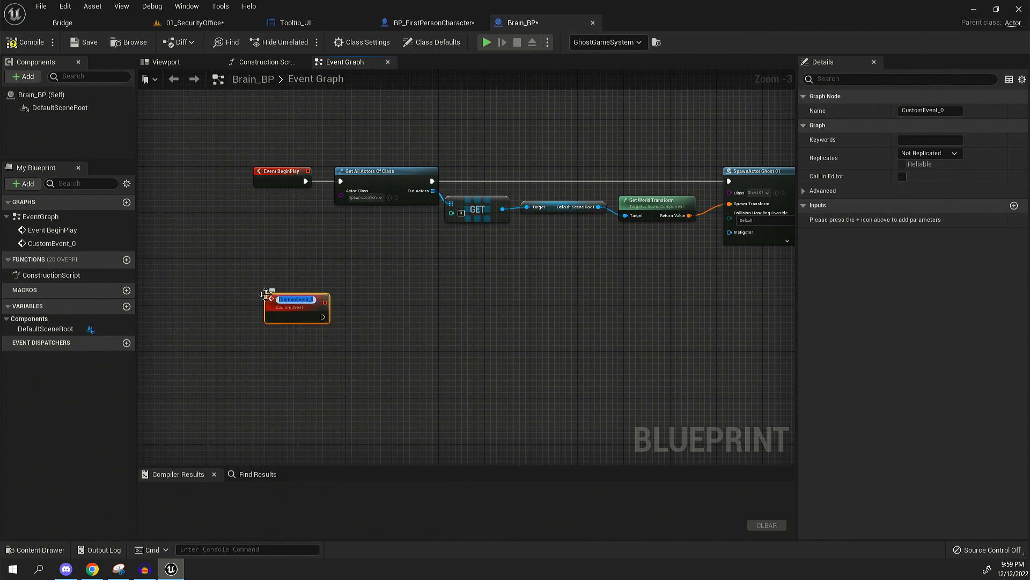
type("Retri")
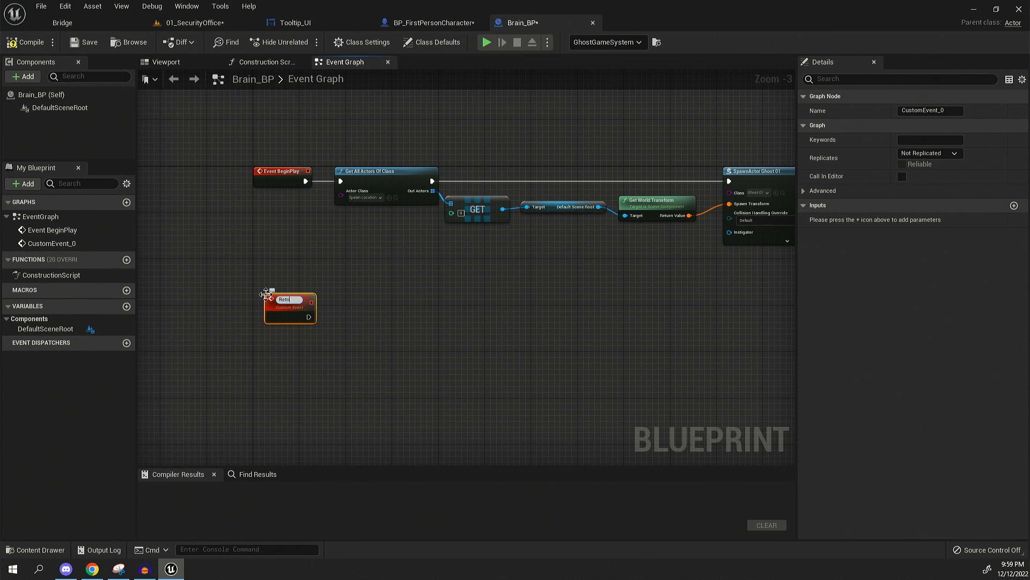
type("eveSpawnLoc")
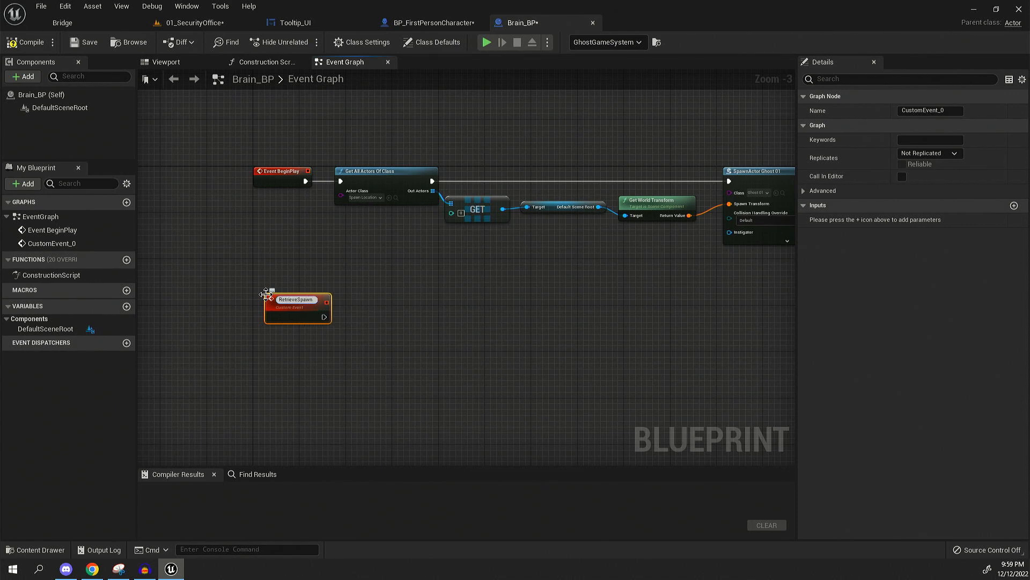
type("ations")
key("Return")
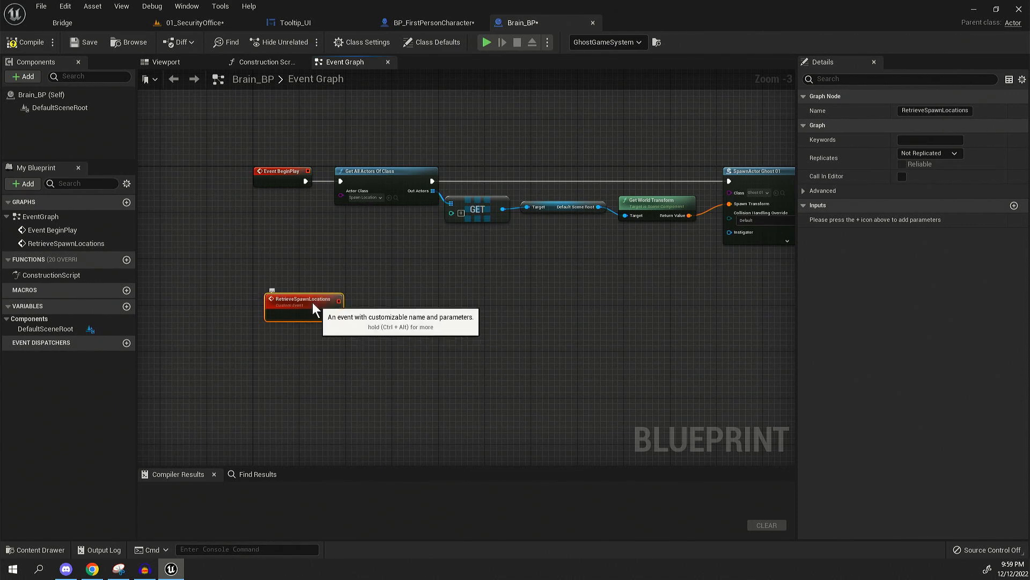
- Cut the spawn-actor chain from BeginPlay and paste it beside RetrieveSpawnLocations
left_click_drag(313, 302, 302, 270)
left_click(527, 280)
scroll(527, 279, "down", 1)
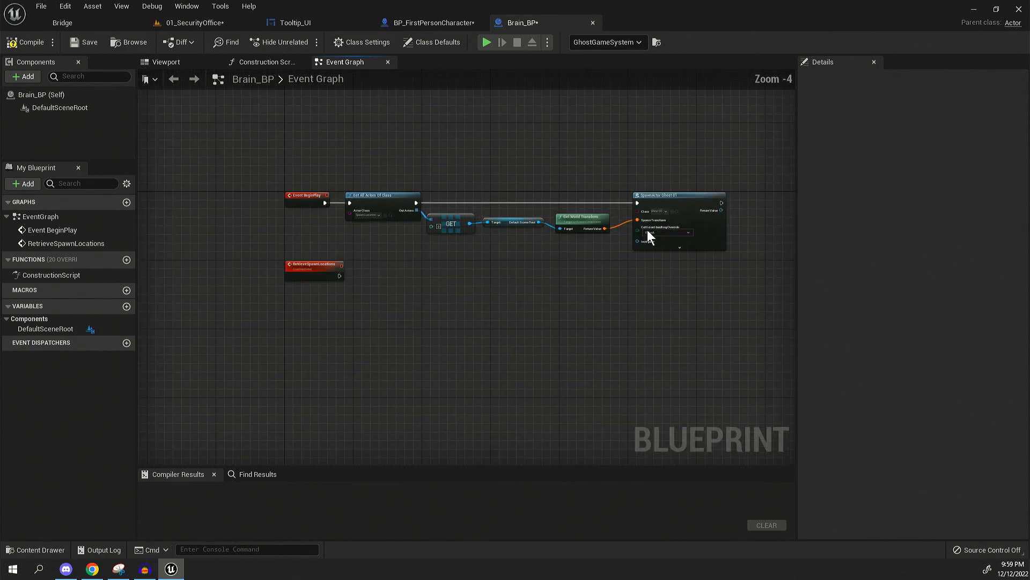
left_click_drag(757, 145, 387, 314)
key("ctrl+x")
scroll(423, 289, "up", 2)
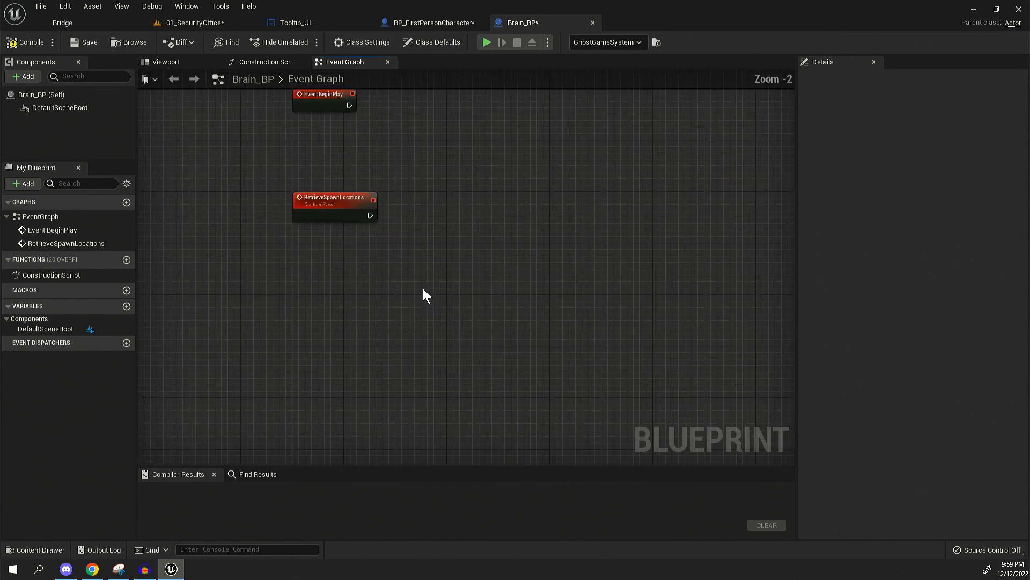
key("ctrl+v")
scroll(546, 229, "up", 1)
left_click_drag(546, 230, 383, 235)
left_click(483, 193)
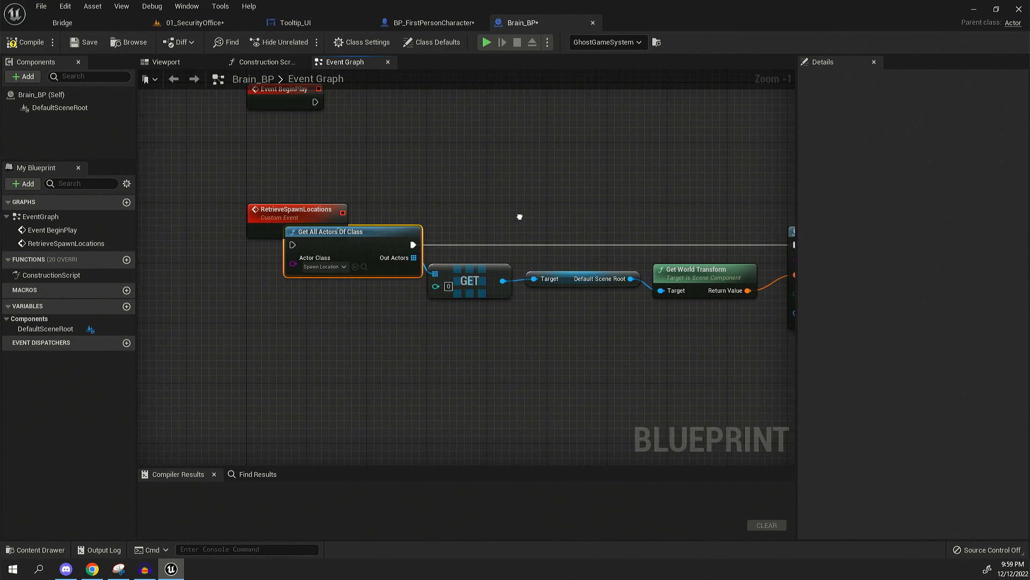
scroll(603, 218, "down", 2)
- Wire RetrieveSpawnLocations into Get All Actors Of Class and select the whole chain
left_click(350, 364)
left_click_drag(427, 199, 789, 321)
left_click(314, 235, "shift")
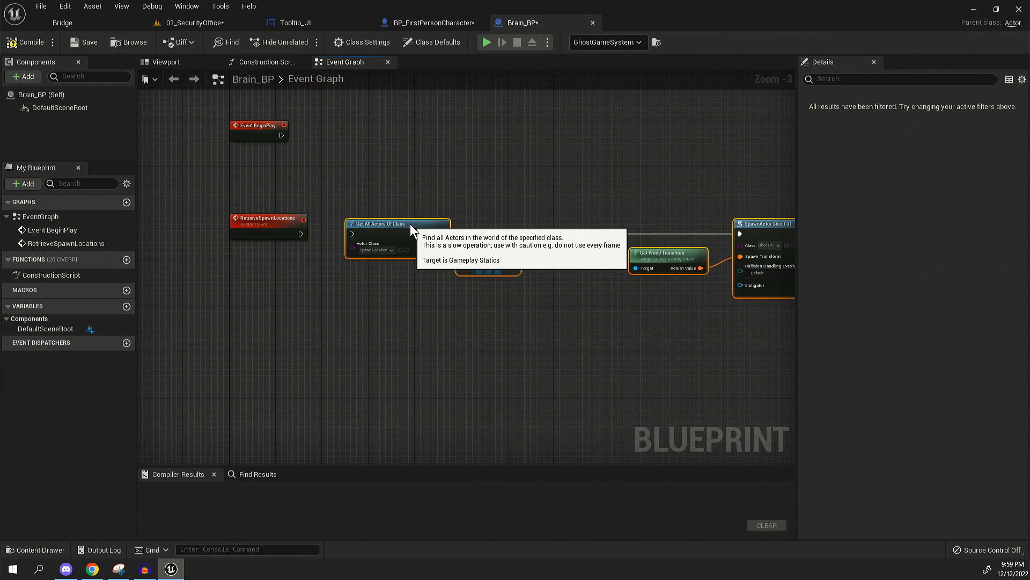
mouse_move(314, 236)
left_mouse_down()
mouse_move(398, 224)
mouse_move(352, 234)
left_mouse_up()
left_click(351, 234)
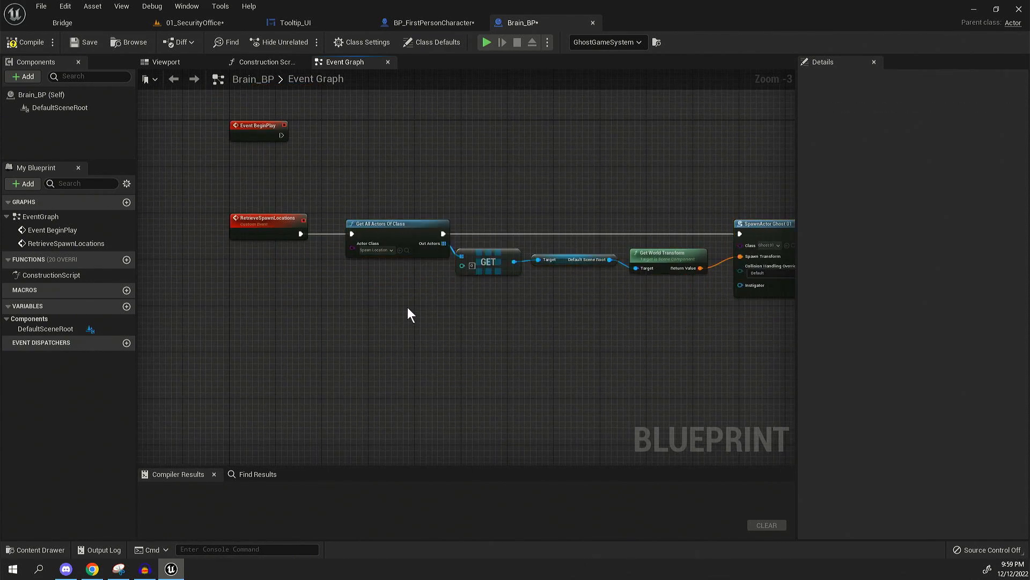
scroll(408, 306, "down", 1)
left_click_drag(735, 217, 425, 325)
left_click_drag(419, 258, 387, 266)
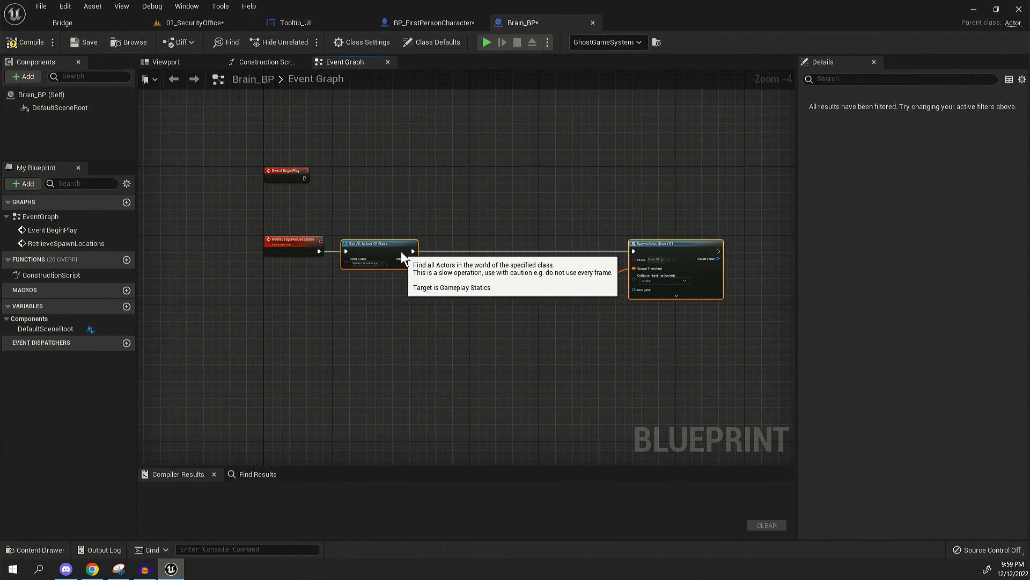
right_click_drag(350, 345, 282, 345)
right_click_drag(451, 367, 612, 355)
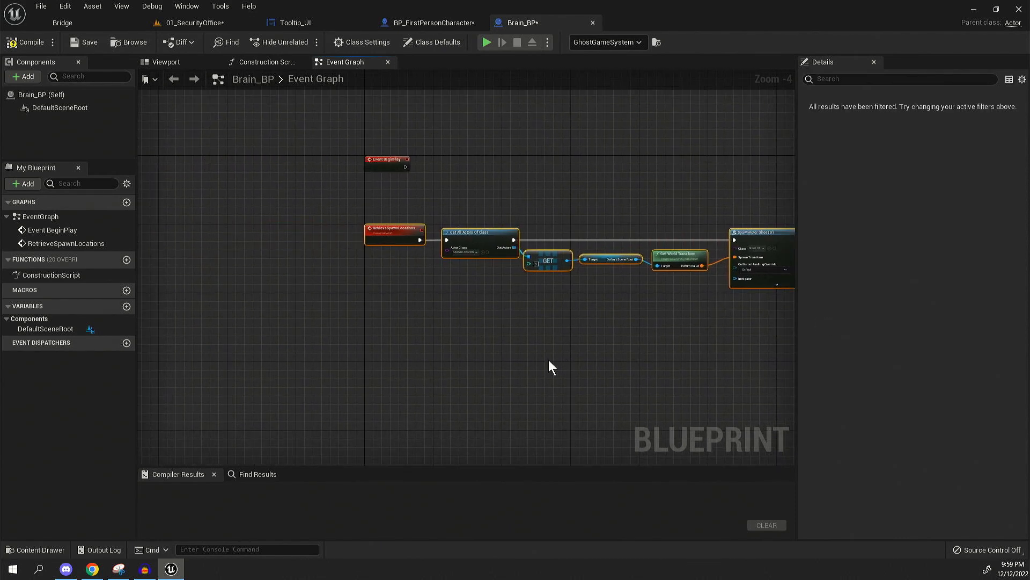
- Comment the chain 'Get spawn locations at the beginning of a level'
key("c")
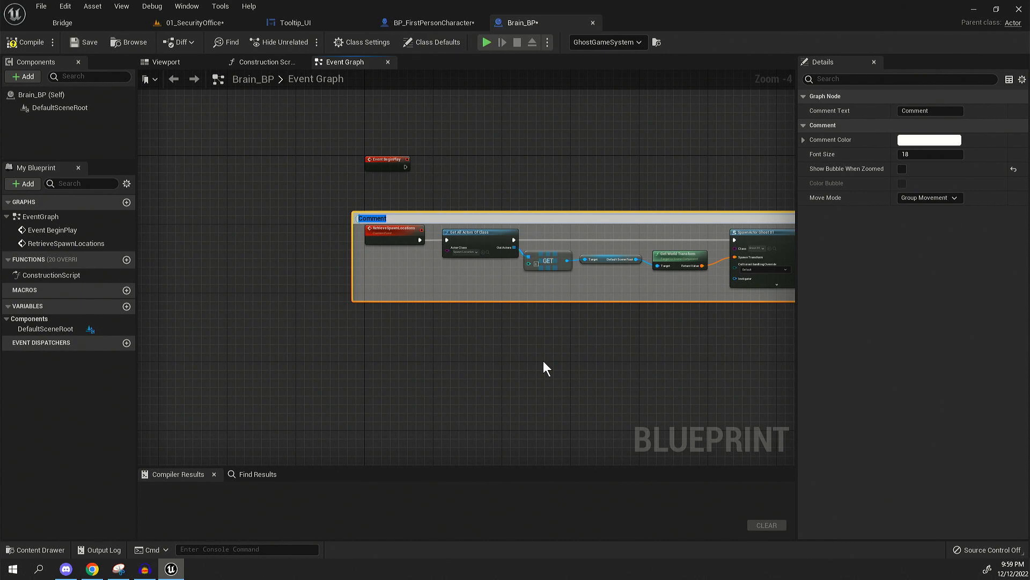
type("Get spawn")
type(" locations at the beg")
type("inning of a level")
key("Return")
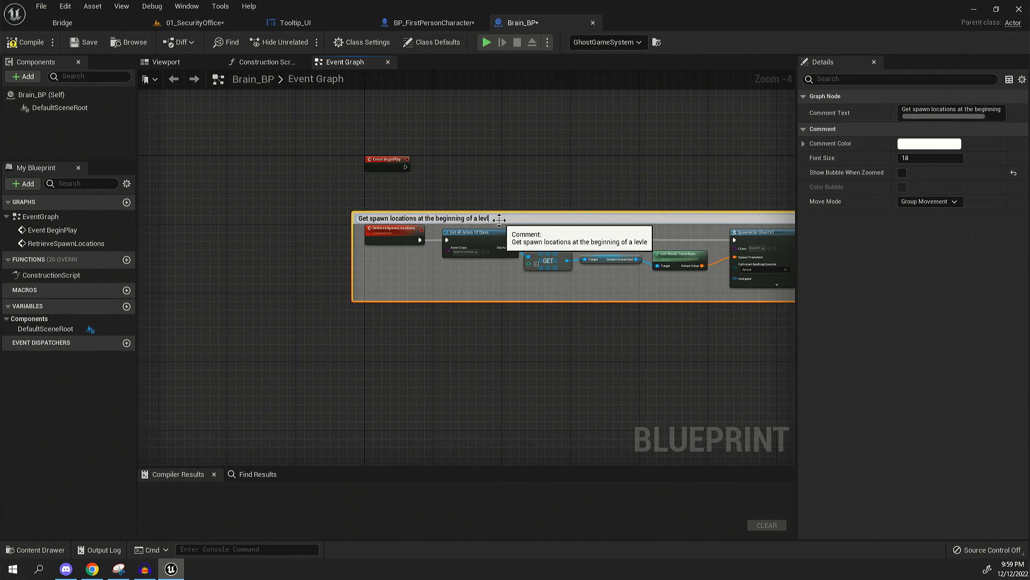
left_click(480, 157)
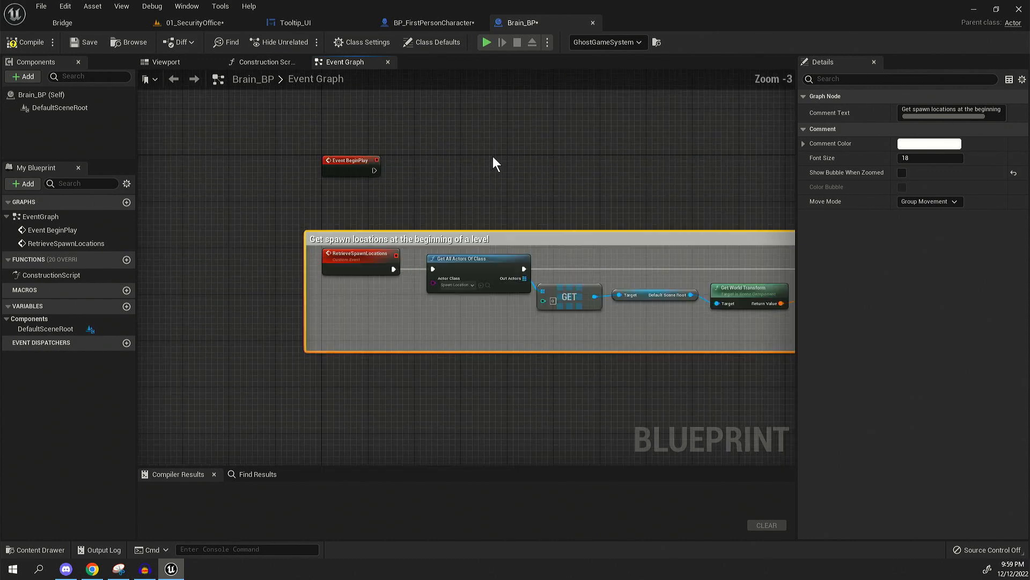
scroll(487, 158, "up", 3)
- Call Retrieve Spawn Locations from BeginPlay's exec pin
left_click_drag(340, 174, 418, 155)
type("retri")
key("Return")
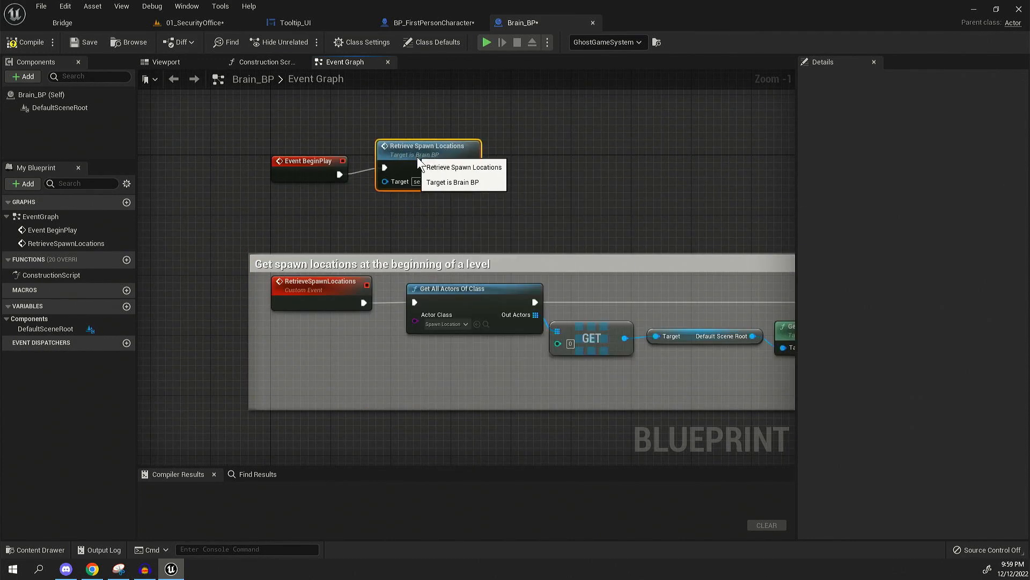
scroll(624, 175, "down", 2)
right_click_drag(563, 185, 408, 160)
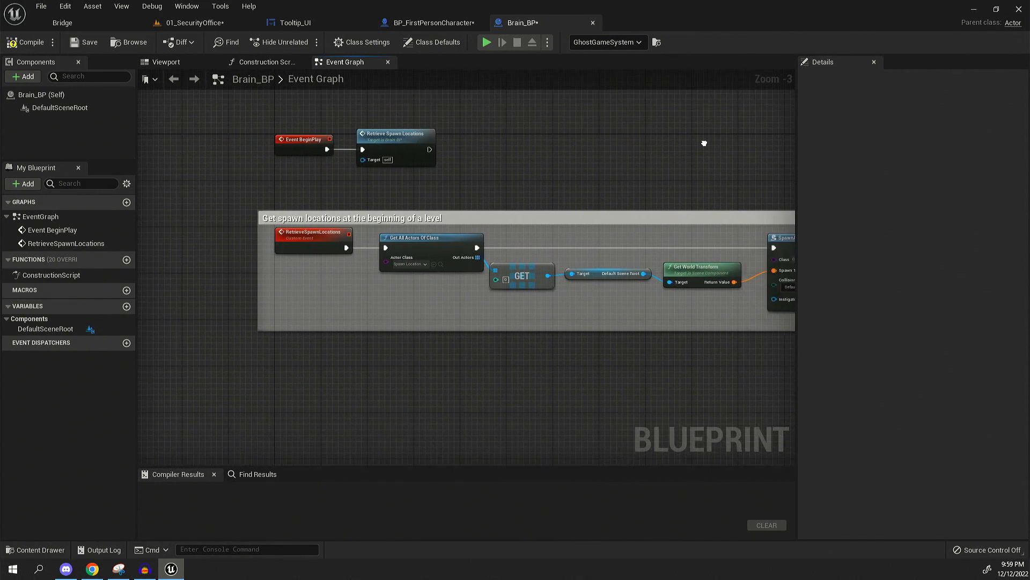
right_click_drag(622, 123, 475, 73)
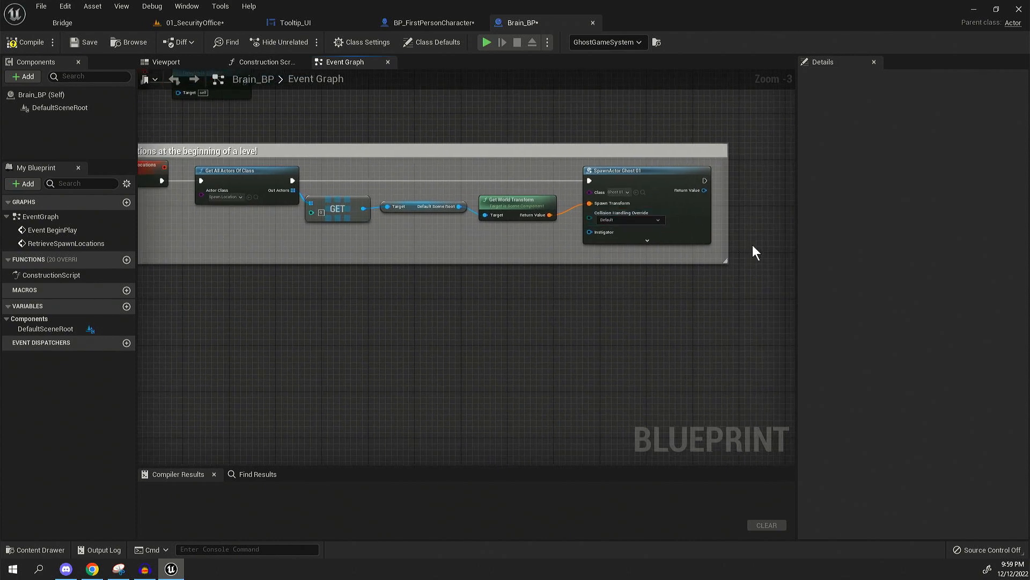
right_click_drag(753, 244, 733, 186)
mouse_move(708, 226)
right_mouse_down()
mouse_move(513, 324)
mouse_move(325, 291)
mouse_move(314, 381)
mouse_move(305, 354)
mouse_move(321, 339)
right_mouse_up()
- Add a second custom event for tooltip initialization below the comment box
right_click(321, 339)
type("custom")
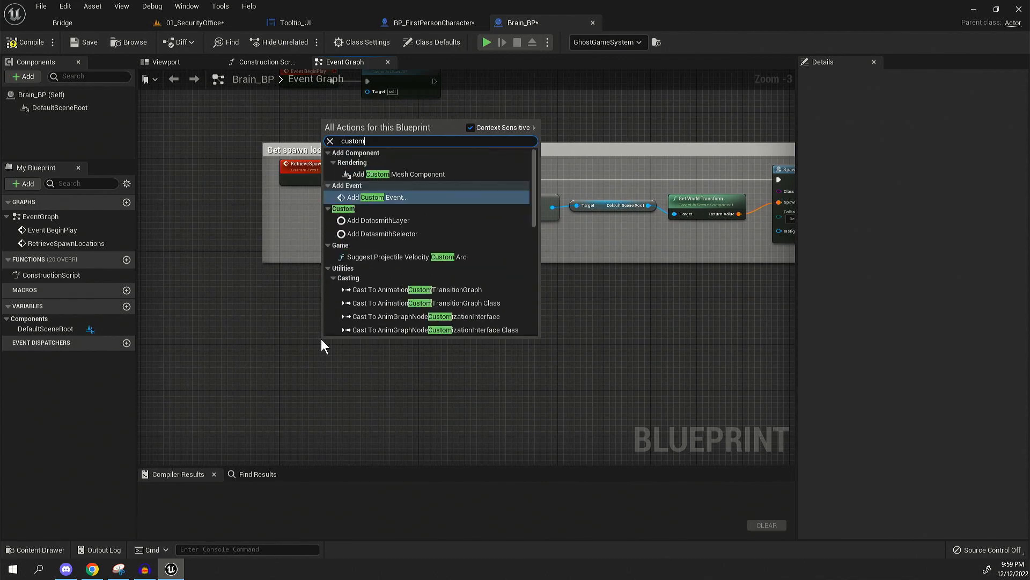
key("Return")
type("Initialize")
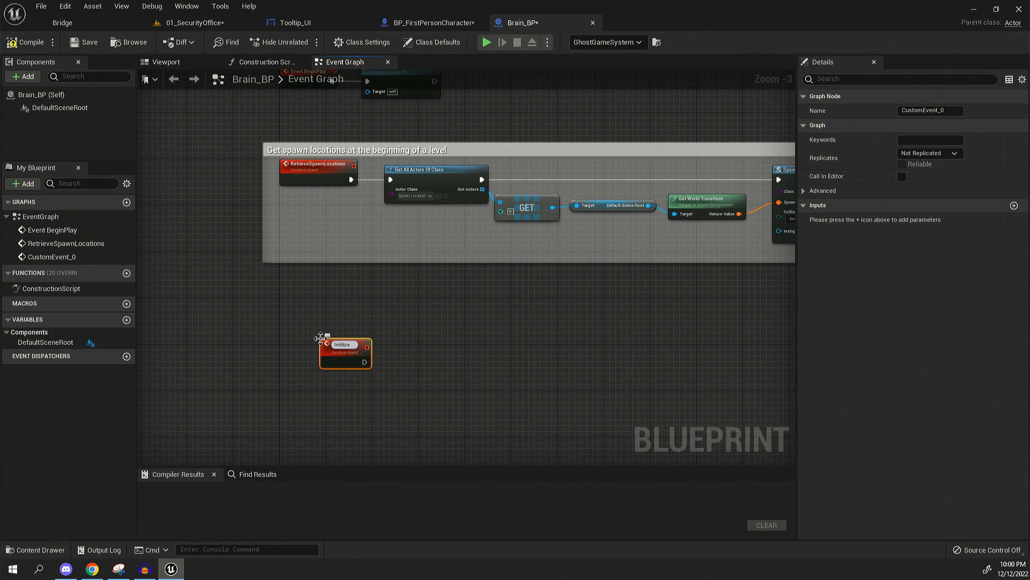
type("TooltipU")
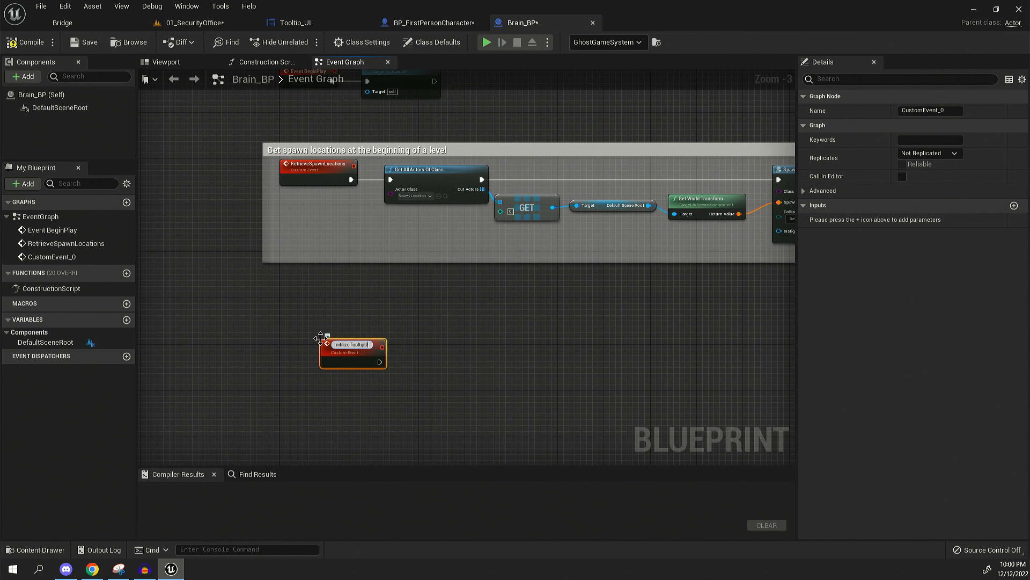
type("I")
key("Return")
left_click_drag(346, 345, 304, 306)
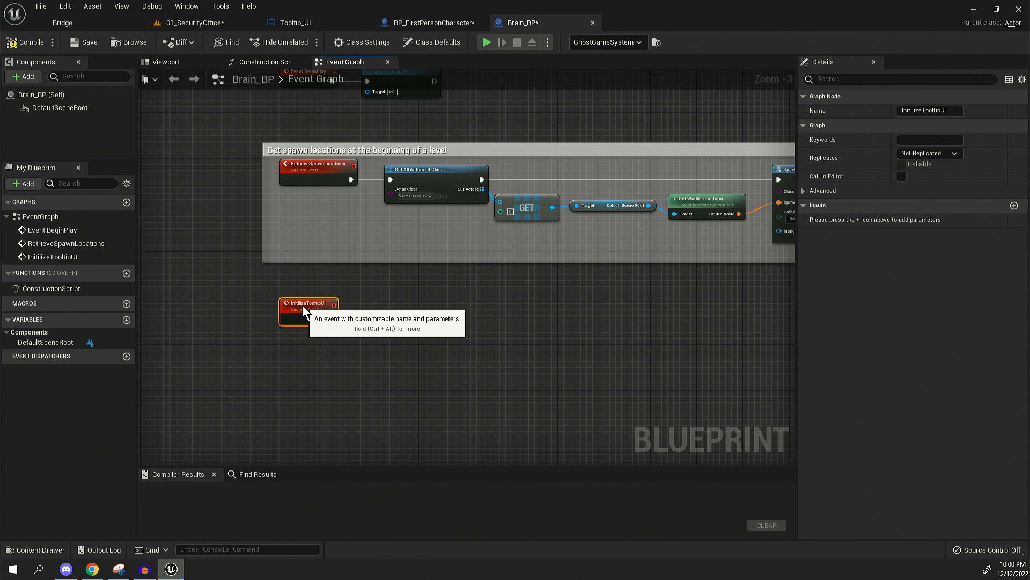
scroll(315, 399, "up", 4)
- Rename the misspelled event to InitializeTooltipUI
left_click(411, 304)
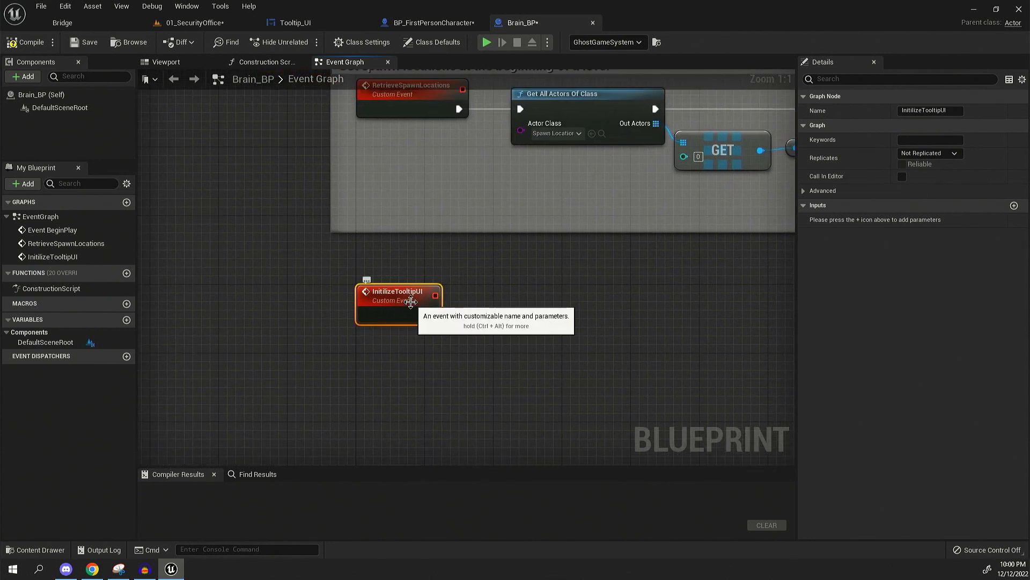
double_click(397, 292)
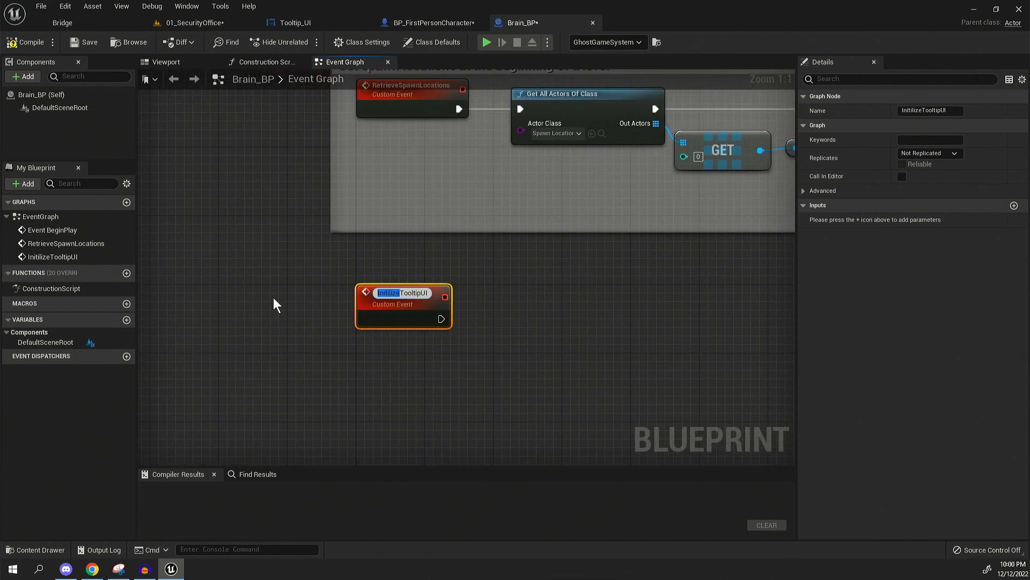
type("Initi")
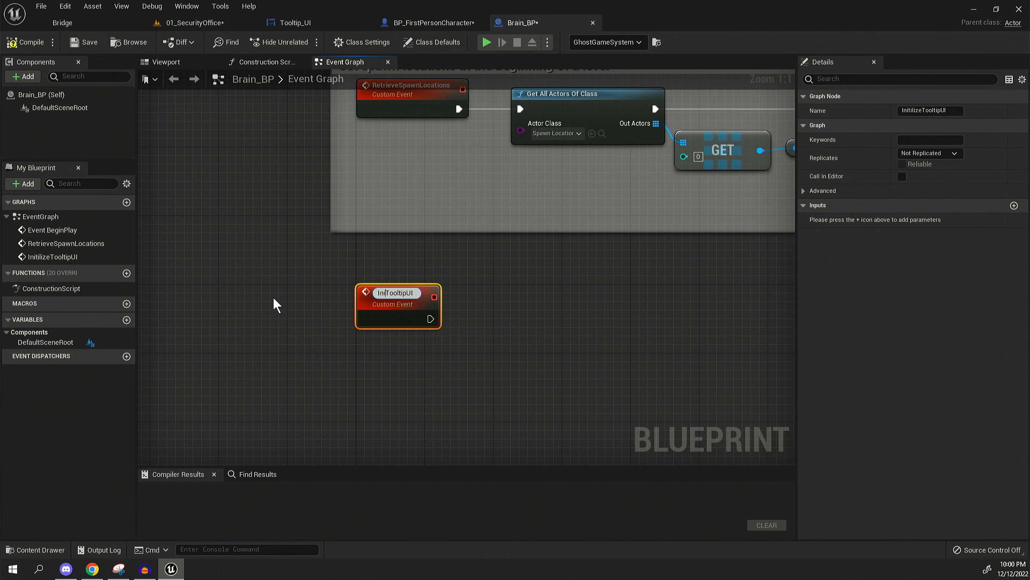
type("aliz")
type("e")
key("Return")
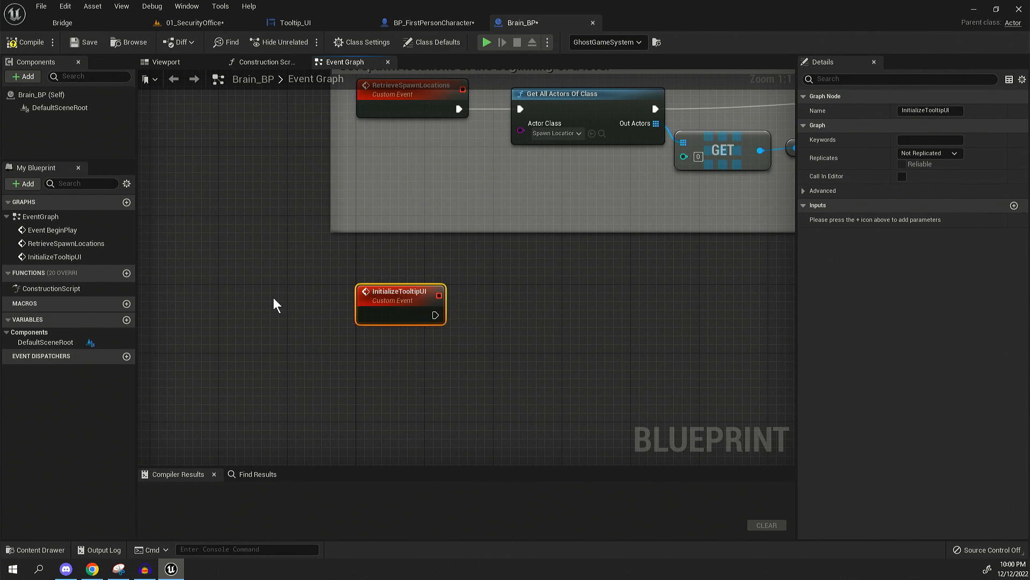
left_click(321, 294)
scroll(432, 339, "down", 2)
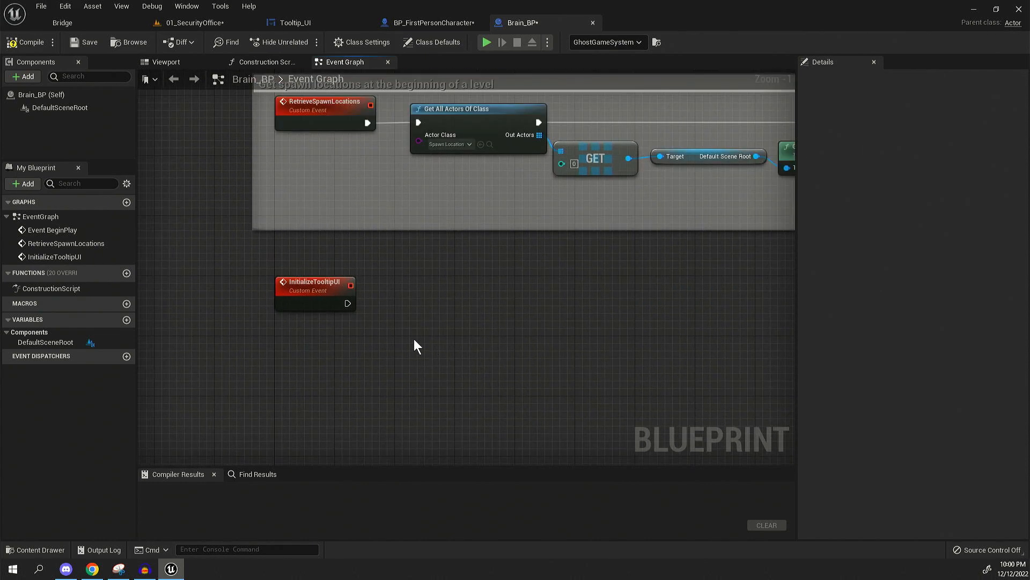
scroll(414, 339, "up", 2)
- Move InitializeTooltipUI into open space below the spawn-locations comment
right_click_drag(383, 302, 379, 266)
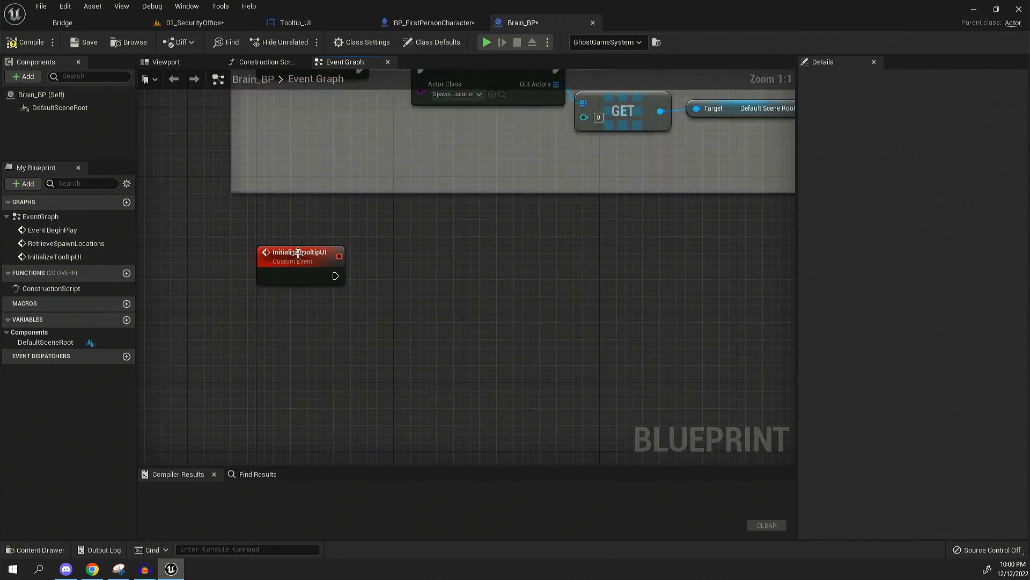
left_click_drag(300, 250, 304, 313)
left_click(361, 235)
scroll(361, 235, "down", 3)
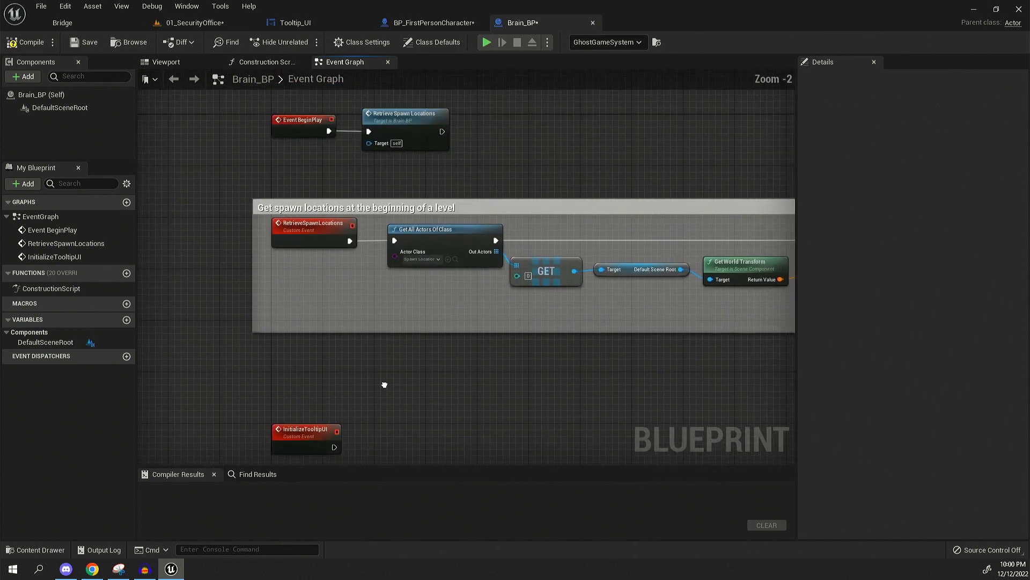
mouse_move(378, 355)
right_mouse_down()
mouse_move(349, 368)
mouse_move(405, 305)
right_mouse_up()
left_click_drag(334, 287, 322, 294)
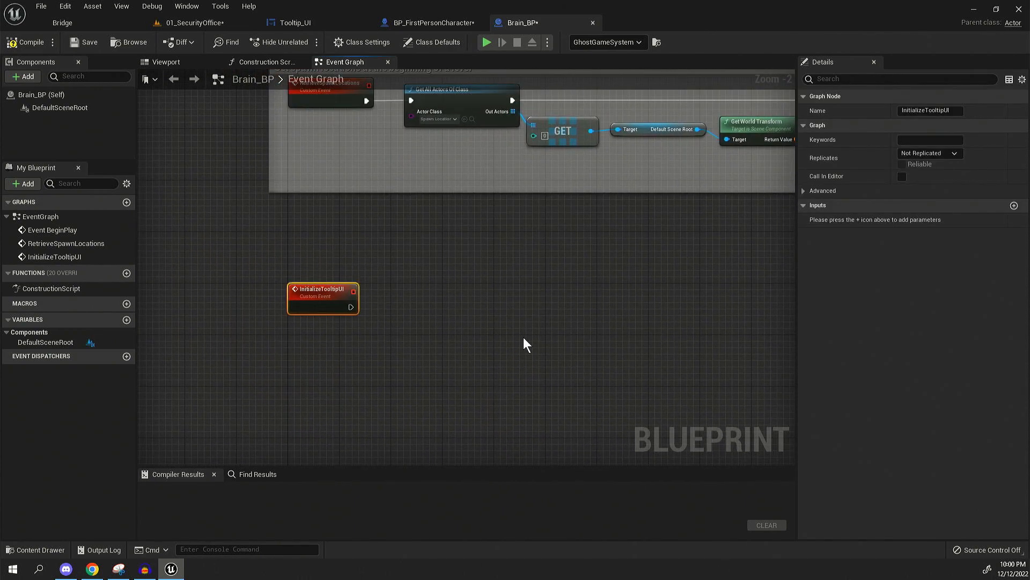
left_click(523, 337)
scroll(337, 312, "up", 1)
- Add a Create Widget node driven by InitializeTooltipUI's exec pin
right_click_drag(338, 311, 300, 317)
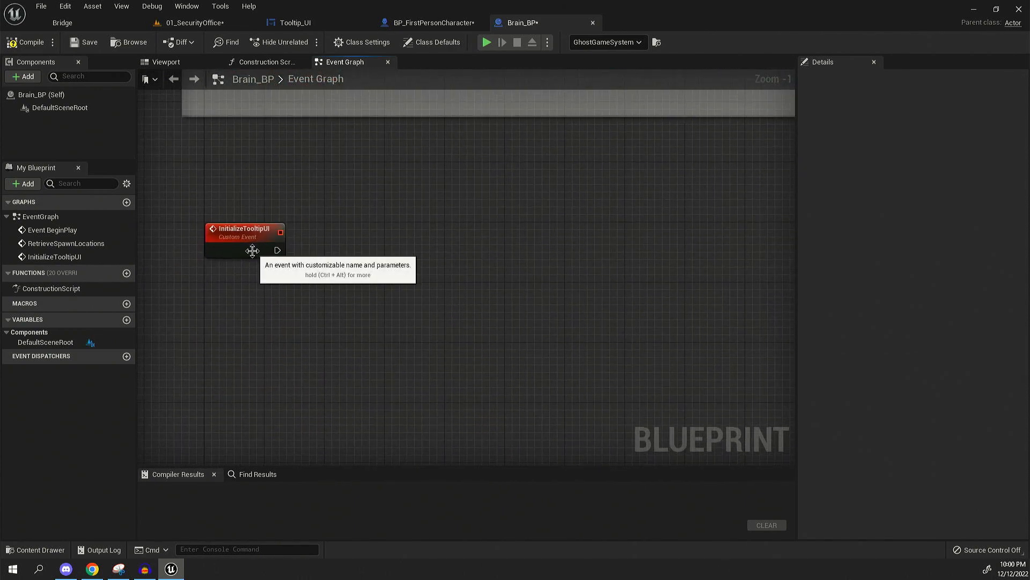
left_click_drag(275, 256, 360, 262)
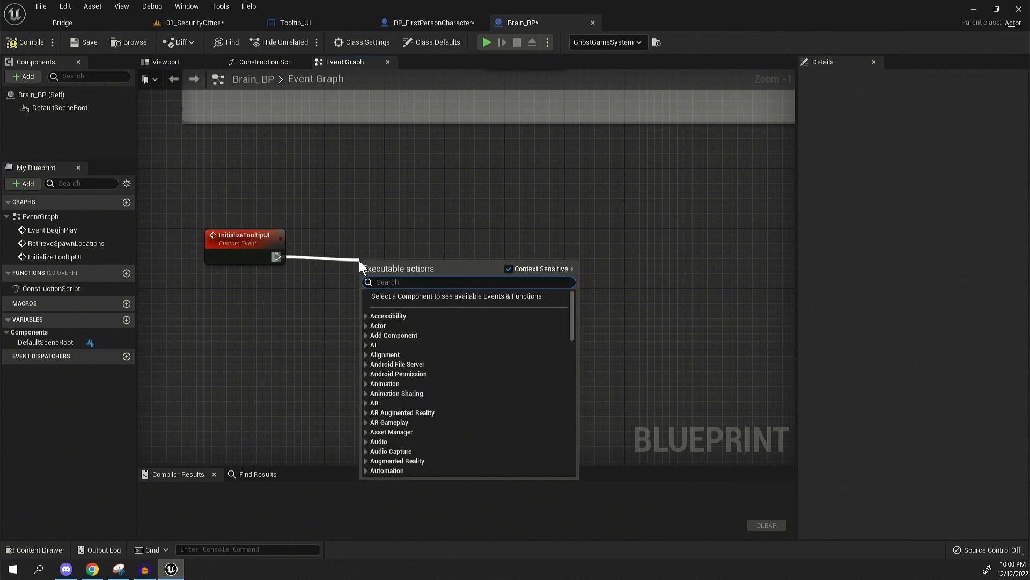
type("create wid")
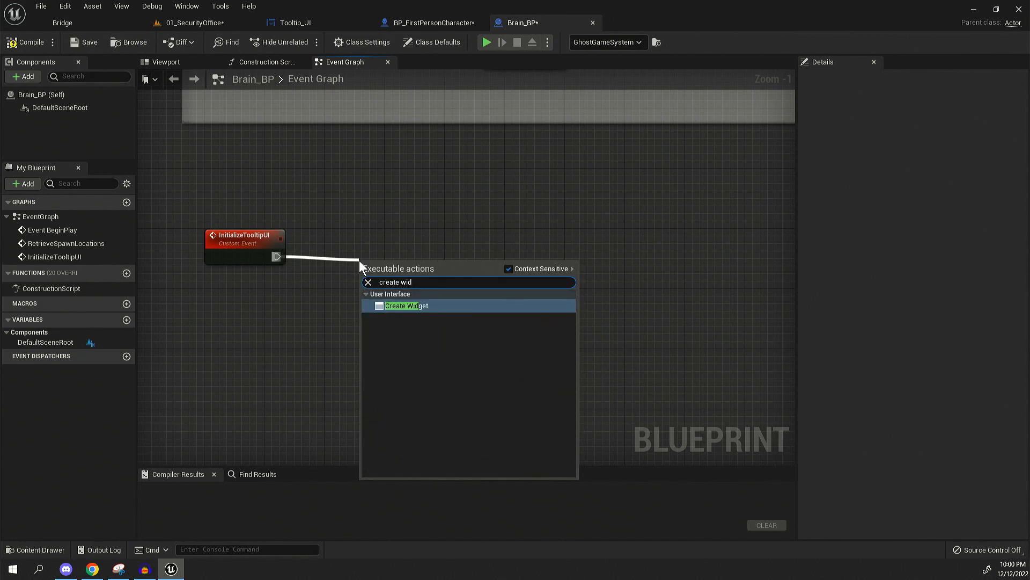
left_click(407, 306)
left_click_drag(438, 257, 329, 247)
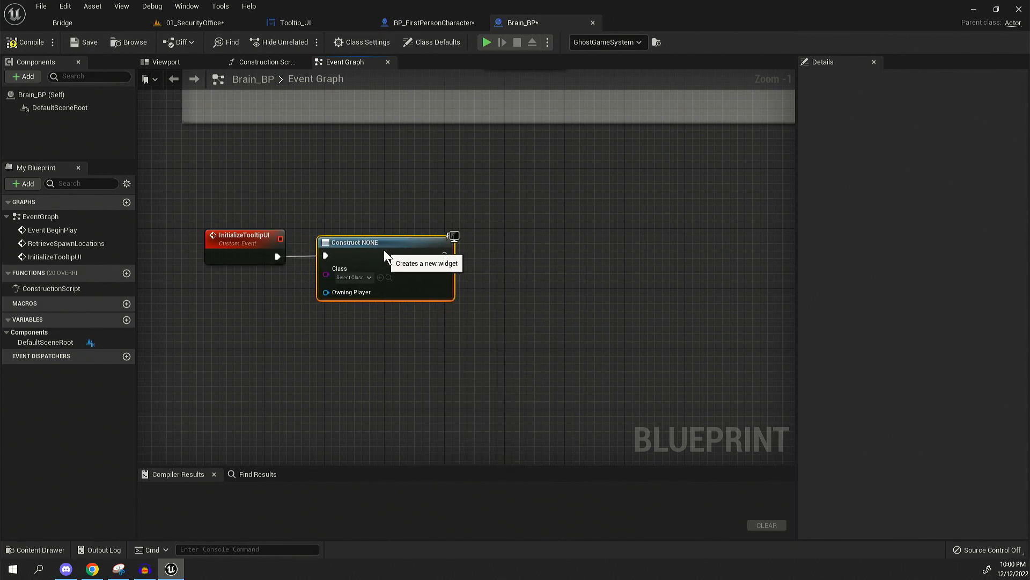
right_click_drag(322, 213, 359, 211)
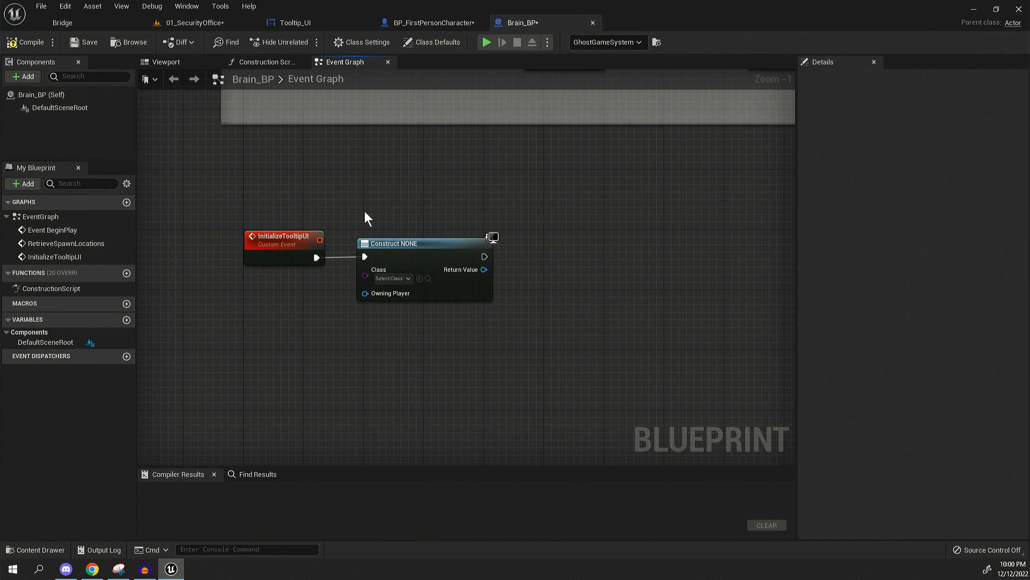
scroll(384, 216, "up", 1)
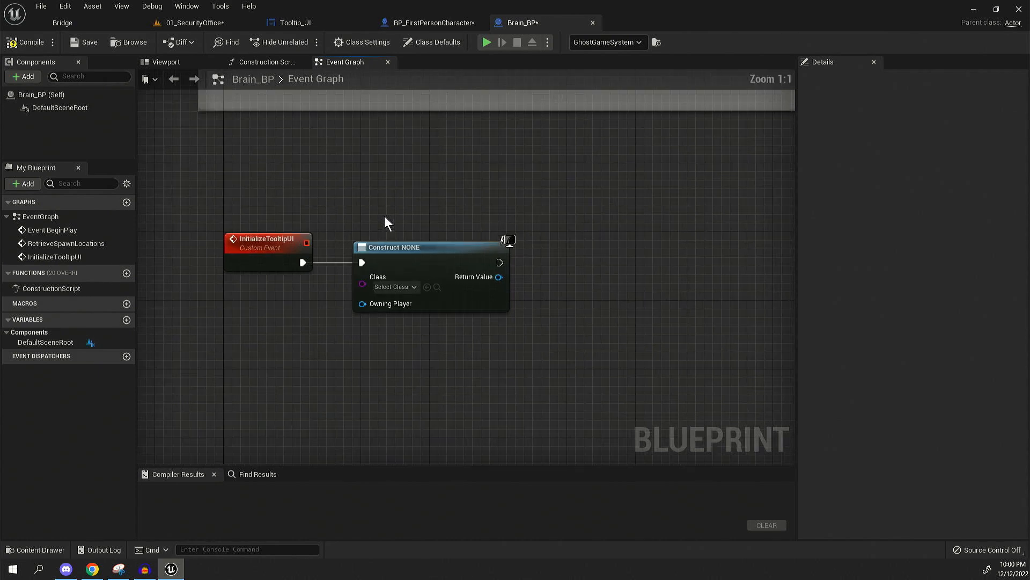
right_click_drag(384, 216, 338, 190)
- Set the Create Widget class to Tooltip_UI and tidy the node layout
left_click(403, 241)
left_click(568, 326)
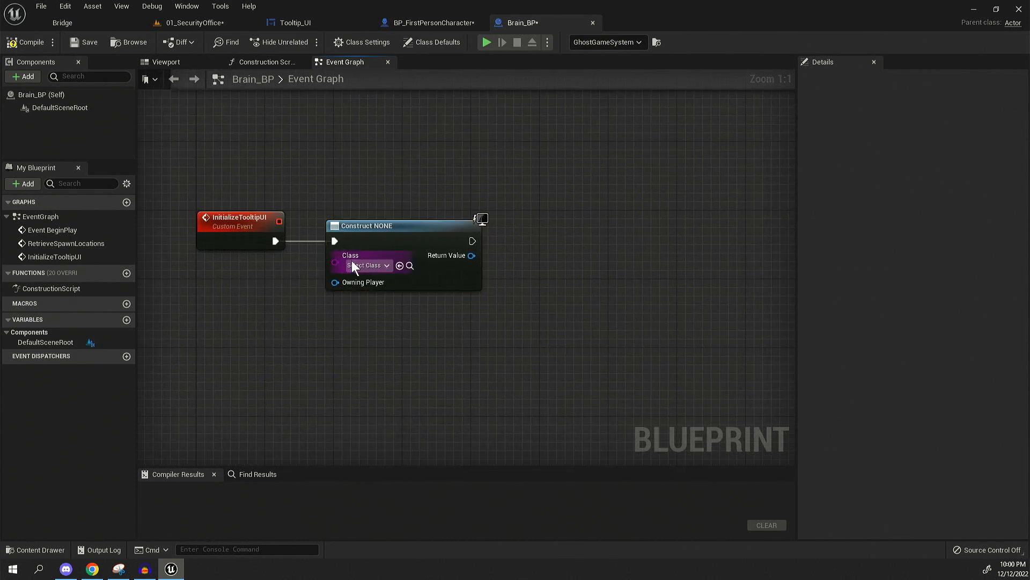
left_click(366, 265)
left_click(445, 318)
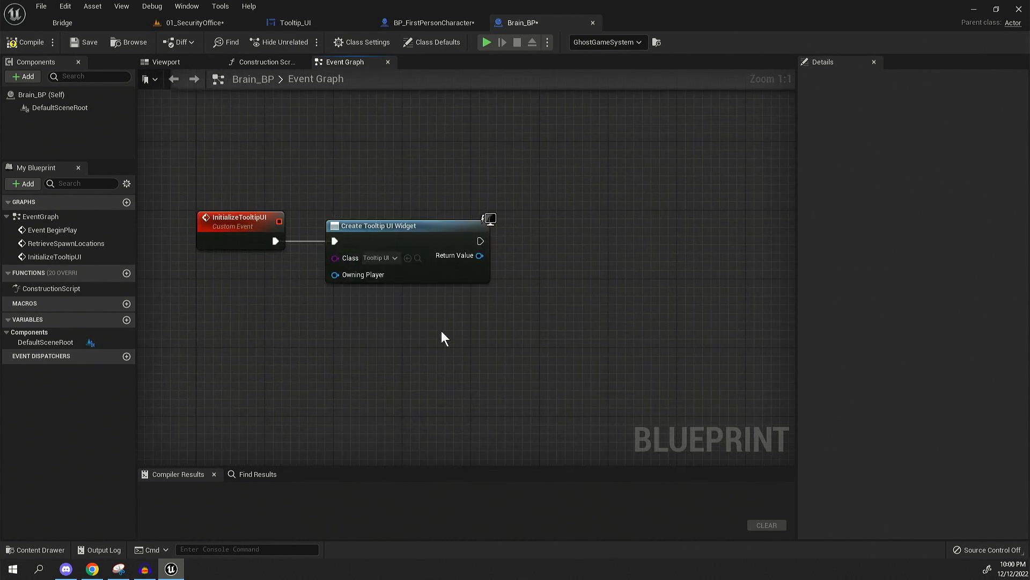
scroll(380, 345, "down", 1)
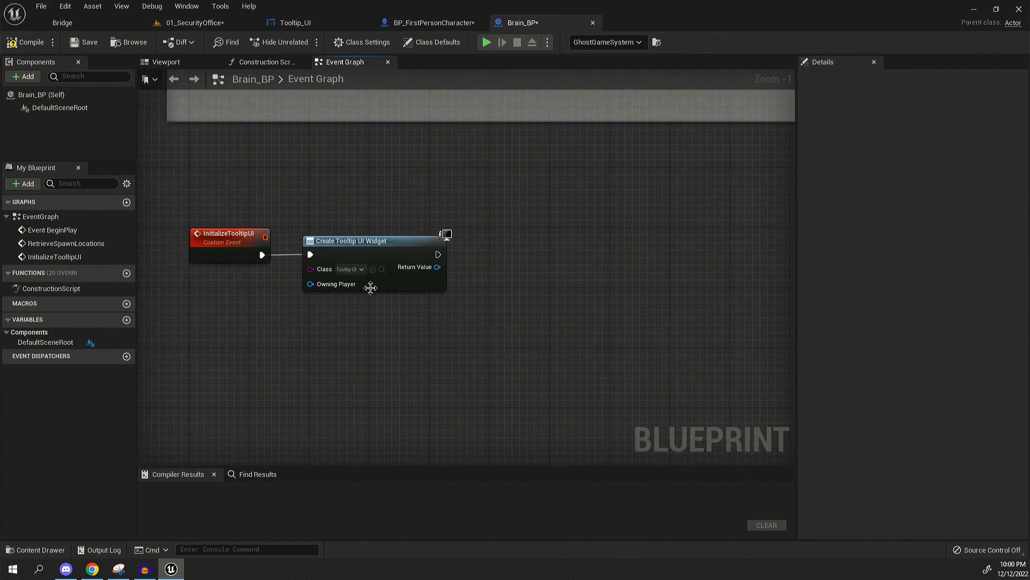
right_click_drag(304, 302, 340, 305)
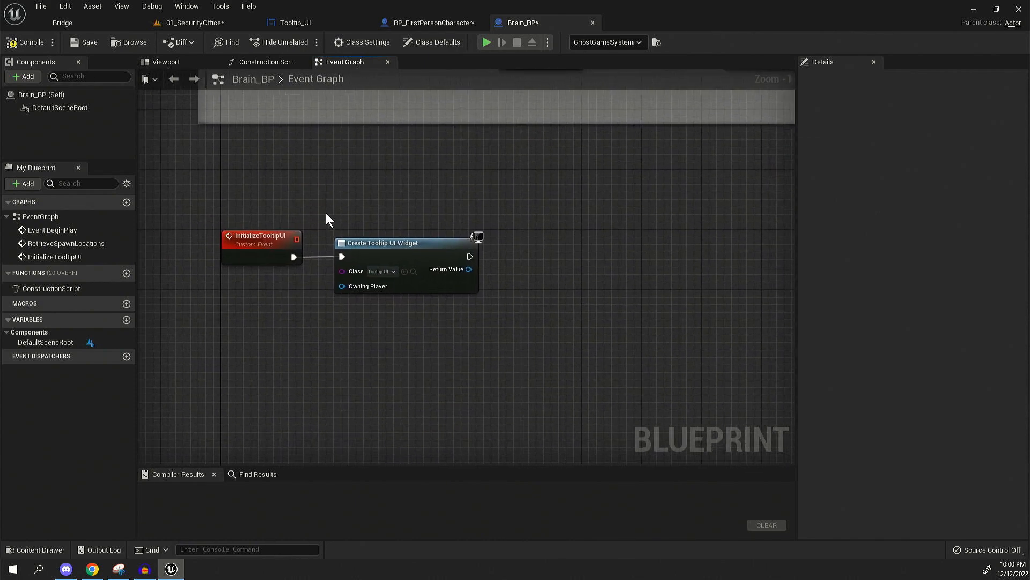
left_click_drag(315, 197, 524, 367)
left_click(522, 360)
right_click_drag(522, 359, 465, 352)
left_click_drag(530, 186, 277, 359)
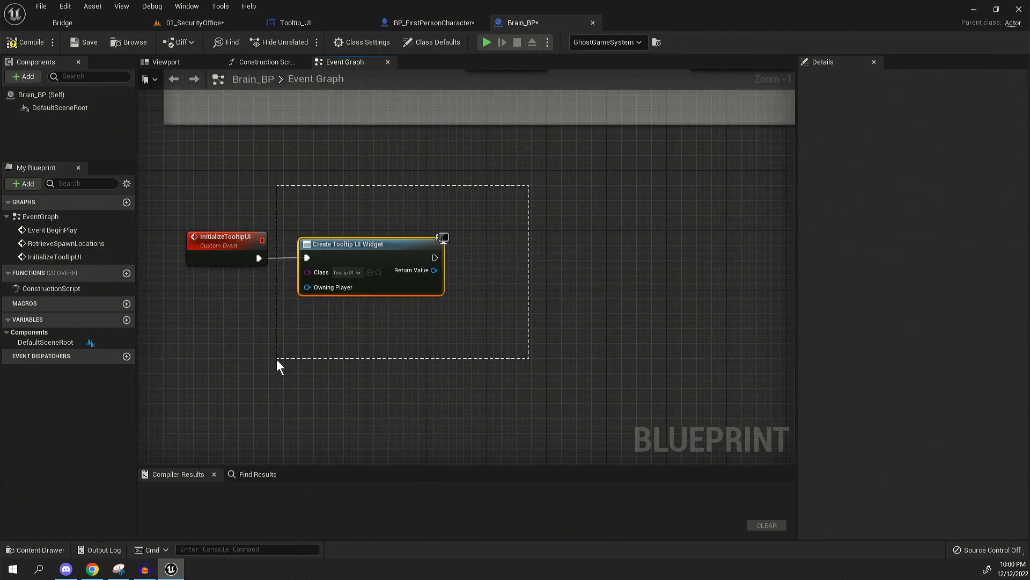
left_click(322, 325)
mouse_move(370, 330)
right_mouse_down()
mouse_move(322, 331)
mouse_move(377, 328)
right_mouse_up()
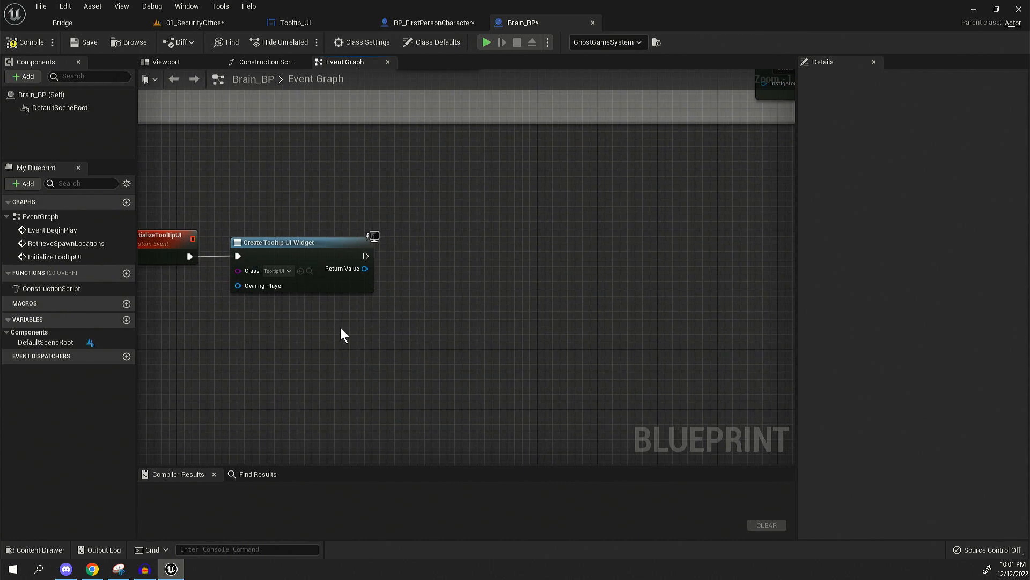
- Promote the created widget's Return Value to a new variable named TooltipUIREF
mouse_move(366, 269)
left_mouse_down()
mouse_move(453, 256)
mouse_move(440, 253)
left_mouse_up()
left_click(515, 322)
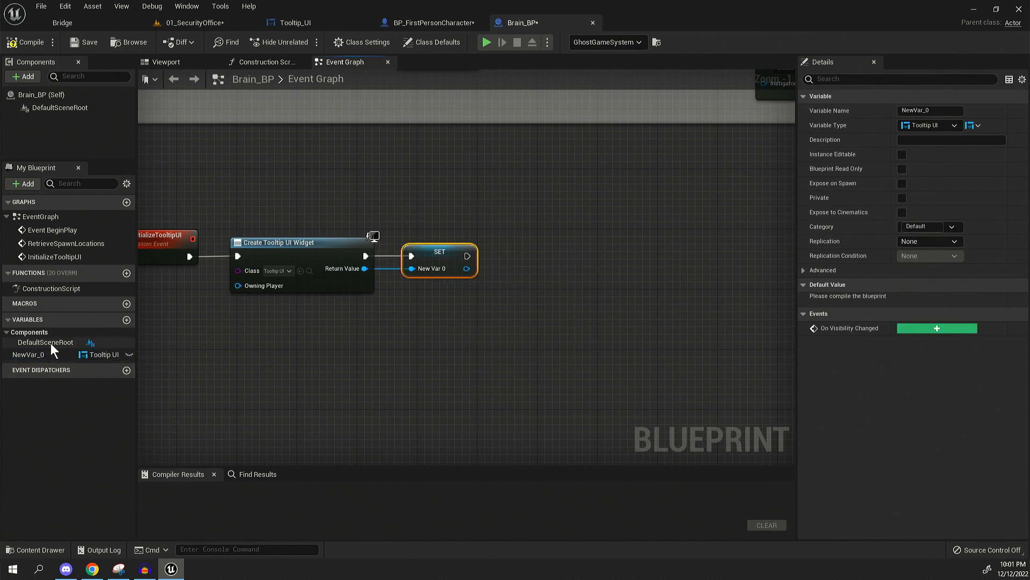
double_click(33, 355)
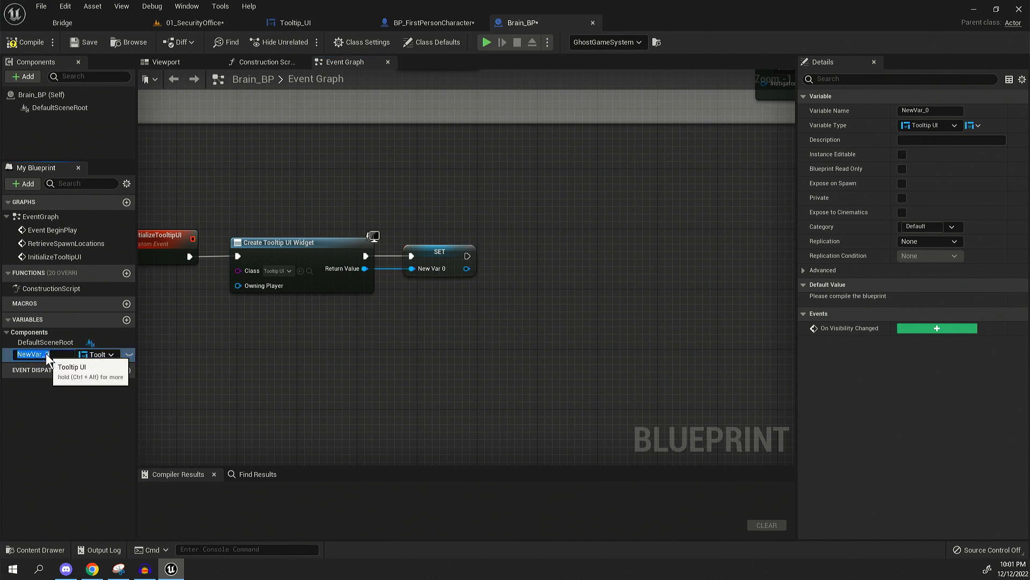
type("Tool")
type("tipUIREF")
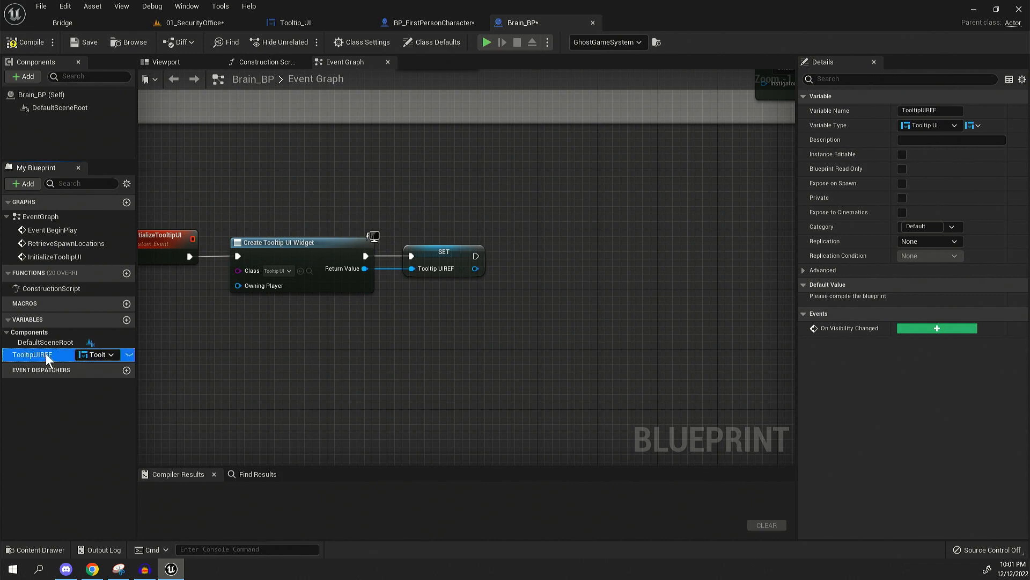
key("Return")
- Recentre the graph around the initialization nodes and select the SET TooltipUIREF node
right_click_drag(220, 334, 278, 326)
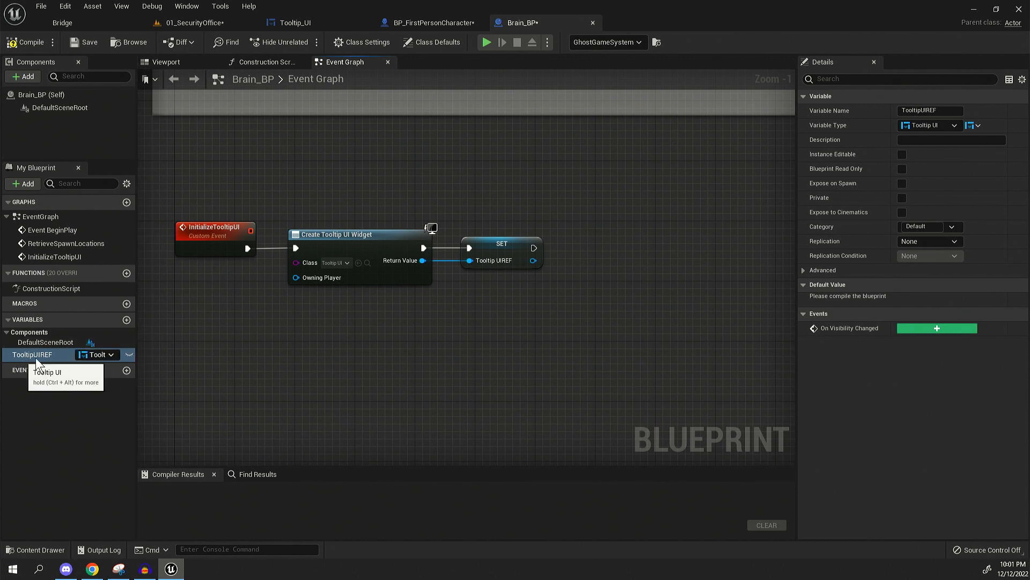
right_click_drag(235, 321, 273, 293)
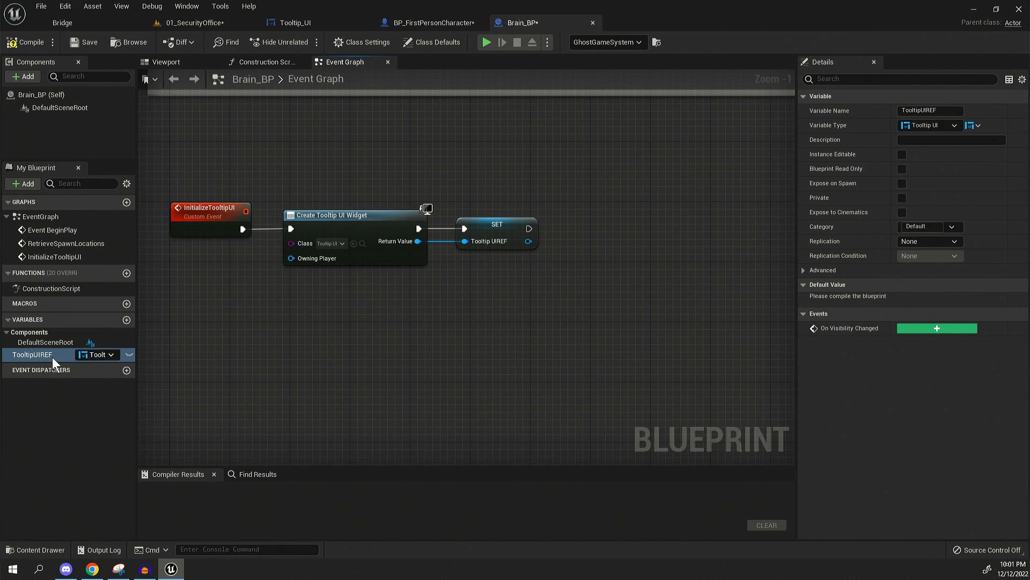
right_click_drag(410, 301, 344, 302)
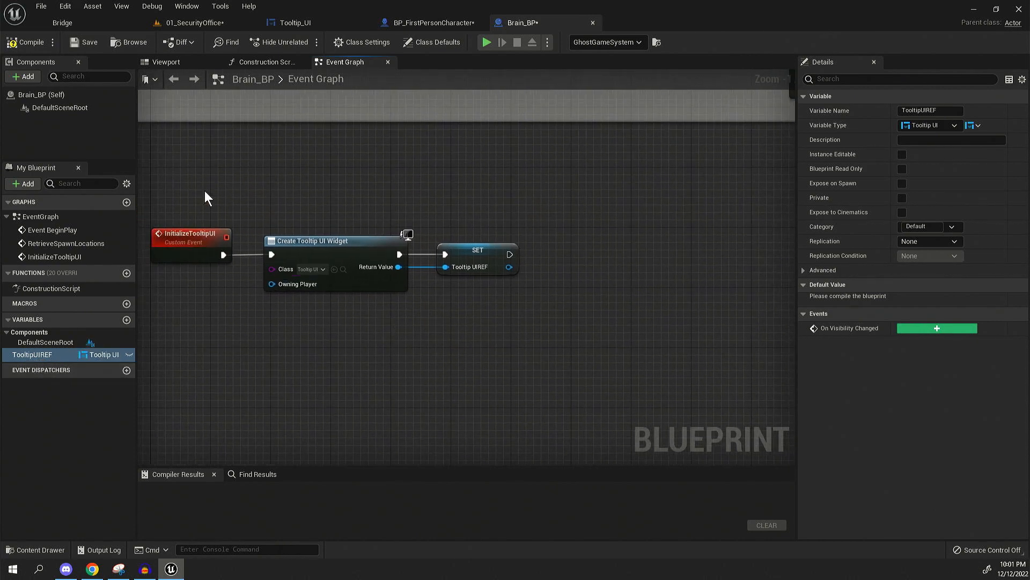
left_click_drag(204, 191, 624, 358)
left_click(564, 339)
right_click_drag(475, 196, 401, 204)
left_click_drag(442, 164, 318, 299)
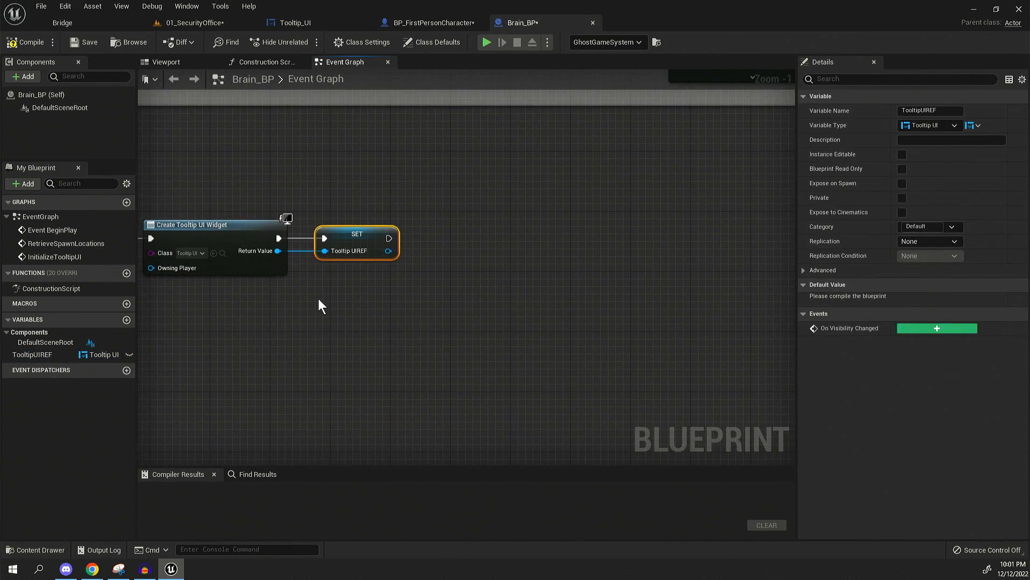
right_click_drag(318, 299, 408, 298)
- Chain an Add to Viewport node from the SET node's TooltipUIREF output
right_click_drag(362, 296, 298, 282)
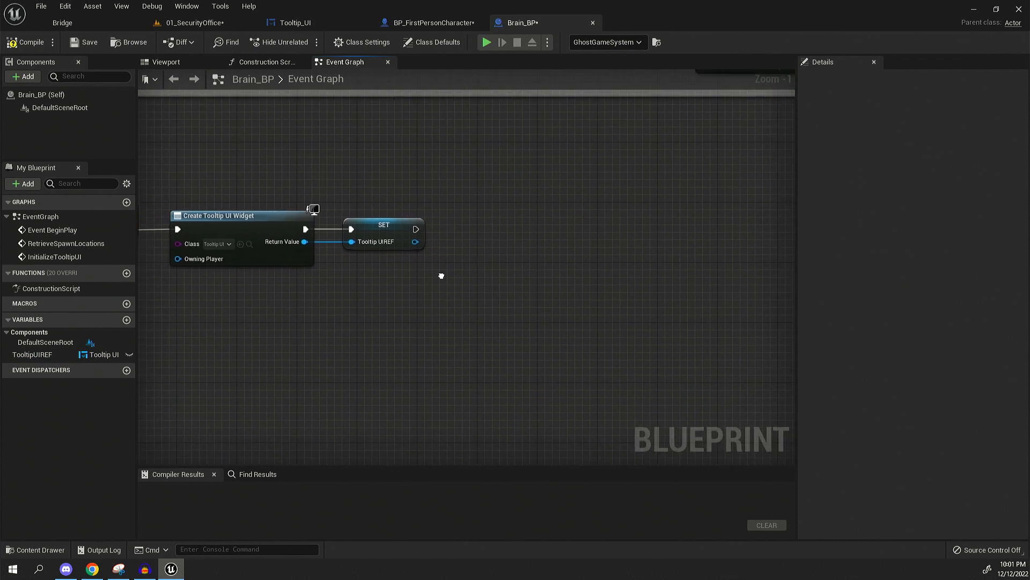
left_click_drag(404, 237, 466, 219)
type("add to view")
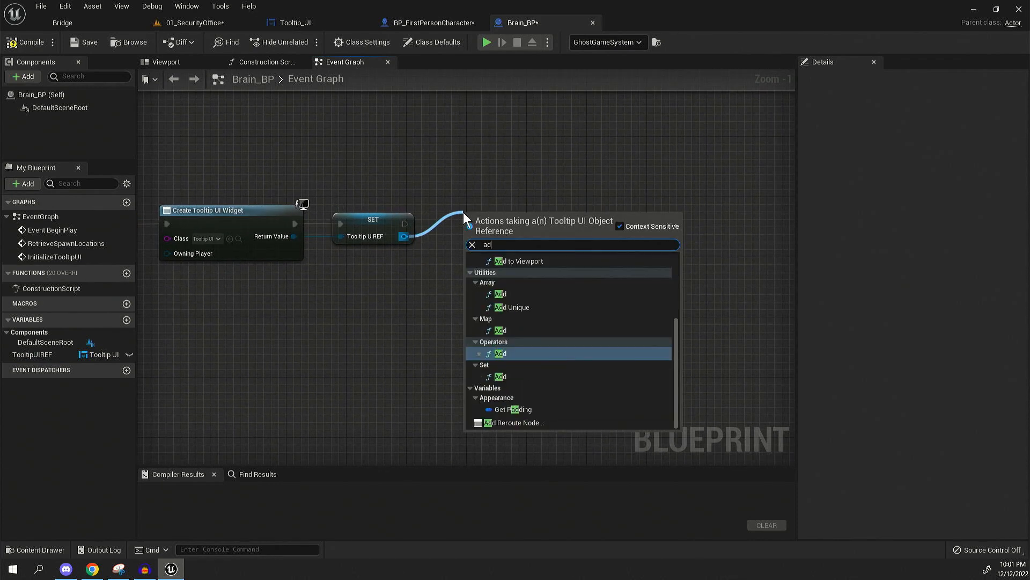
key("Return")
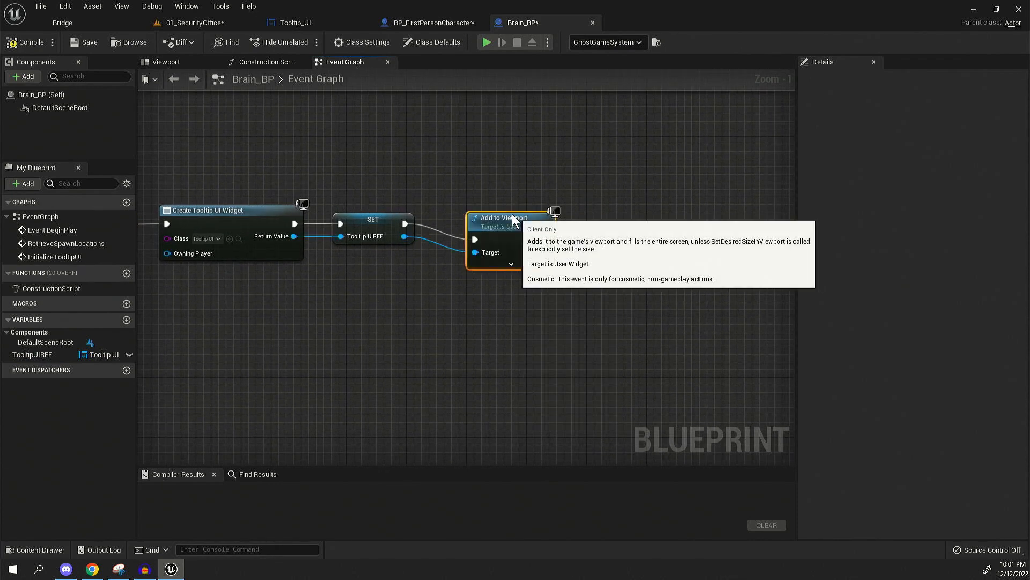
- Wrap the four initialization nodes in a comment titled 'Initialize Tooltip ui'
right_click_drag(644, 266, 588, 313)
scroll(588, 313, "up", 1)
left_click_drag(718, 176, 182, 376)
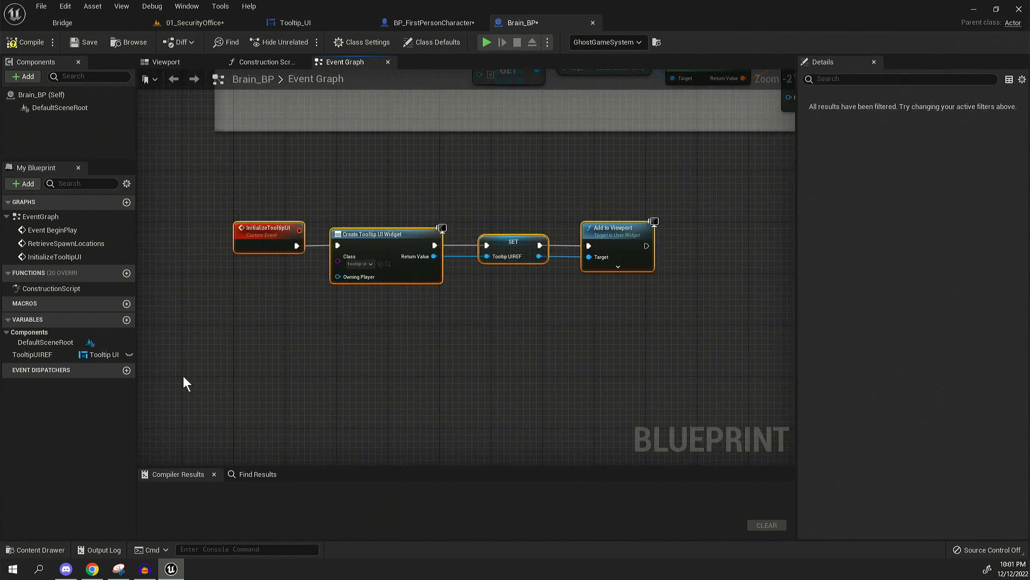
type("c")
type("Ini")
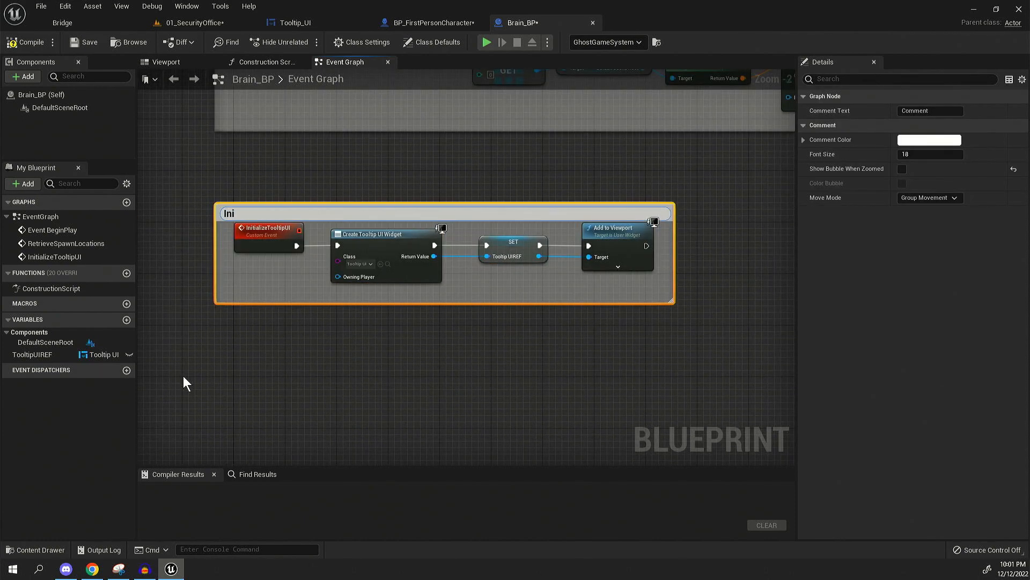
type("a")
type("ia")
type("ze ")
type("Tool")
key("BackSpace")
key("BackSpace")
type("oltip ui")
key("Return")
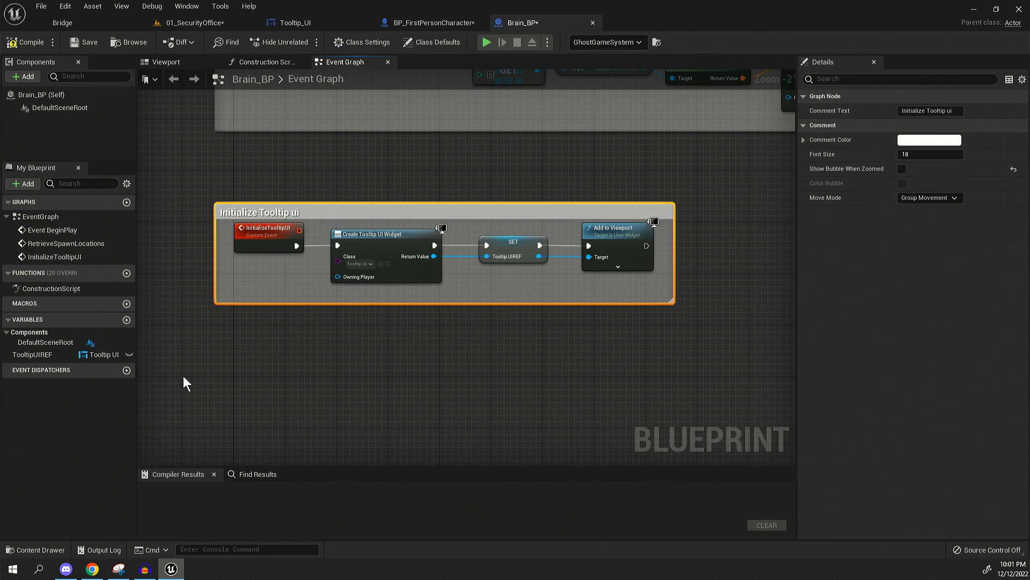
left_click(207, 363)
scroll(276, 343, "down", 2)
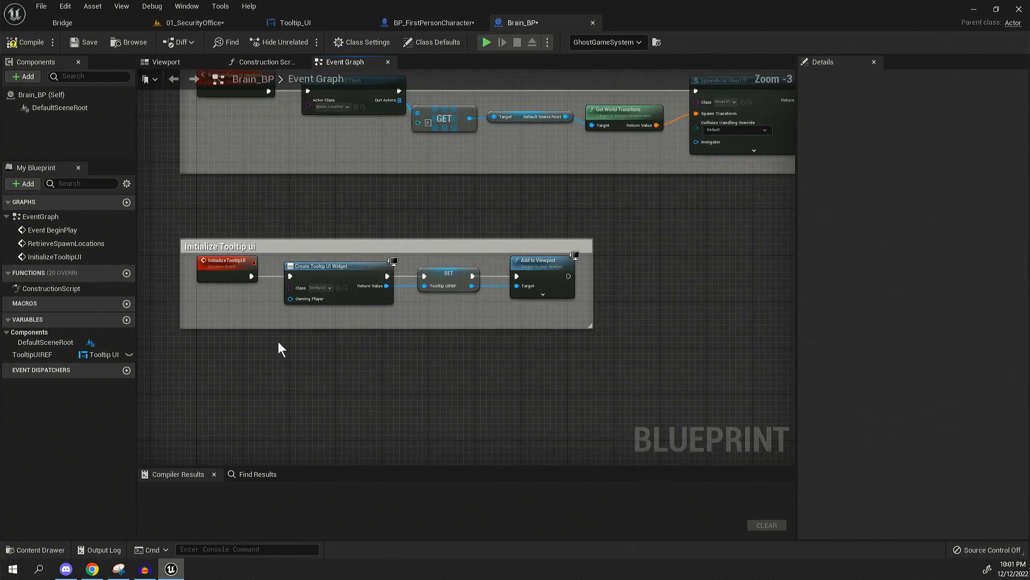
- Call Initialize Tooltip UI from Retrieve Spawn Locations' exec output in BeginPlay and align it
right_click_drag(278, 341, 278, 241)
scroll(364, 251, "down", 2)
scroll(364, 252, "up", 2)
scroll(364, 252, "up", 1)
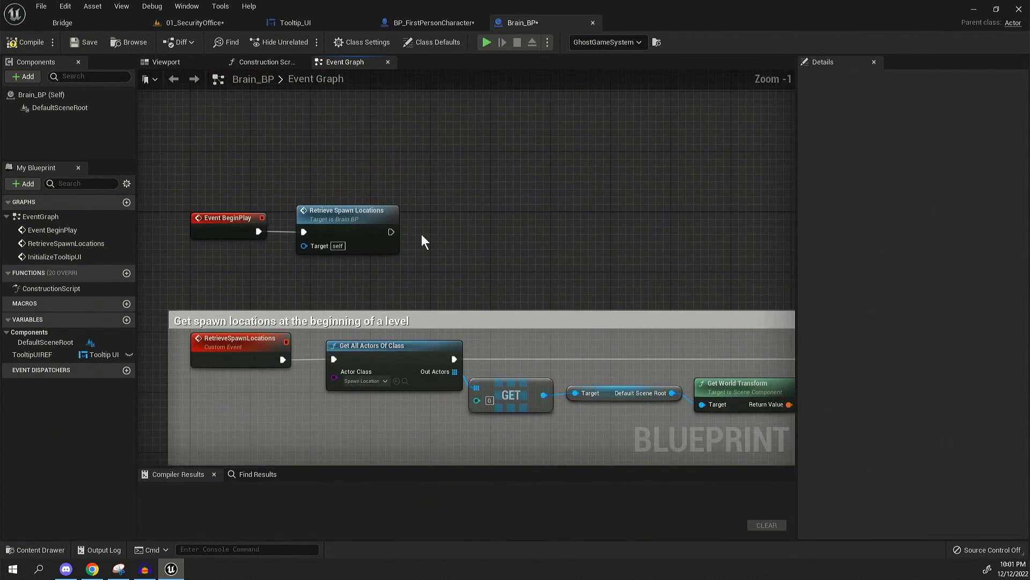
scroll(364, 251, "up", 1)
scroll(390, 234, "up", 1)
left_click_drag(387, 199, 484, 197)
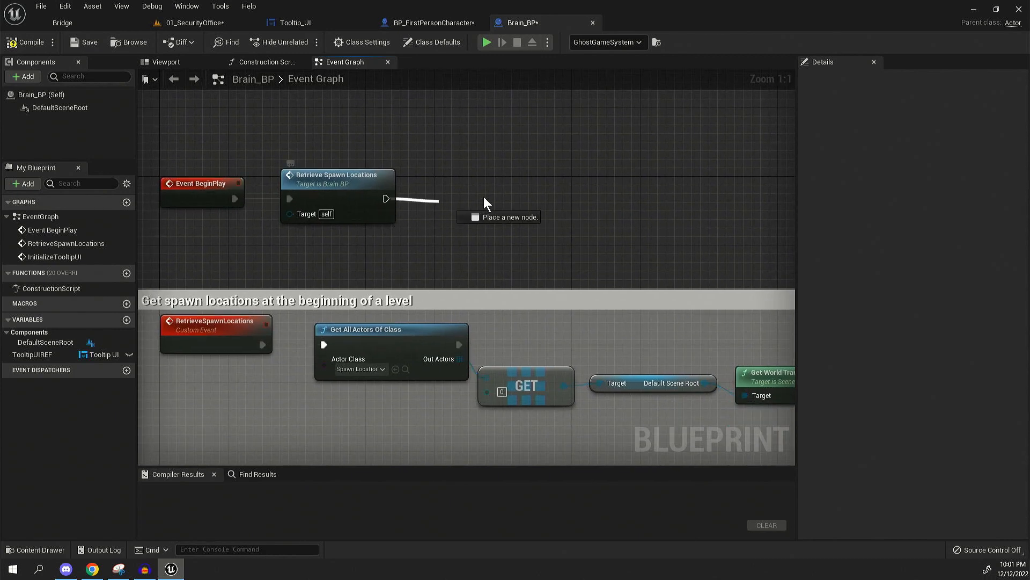
type("ini")
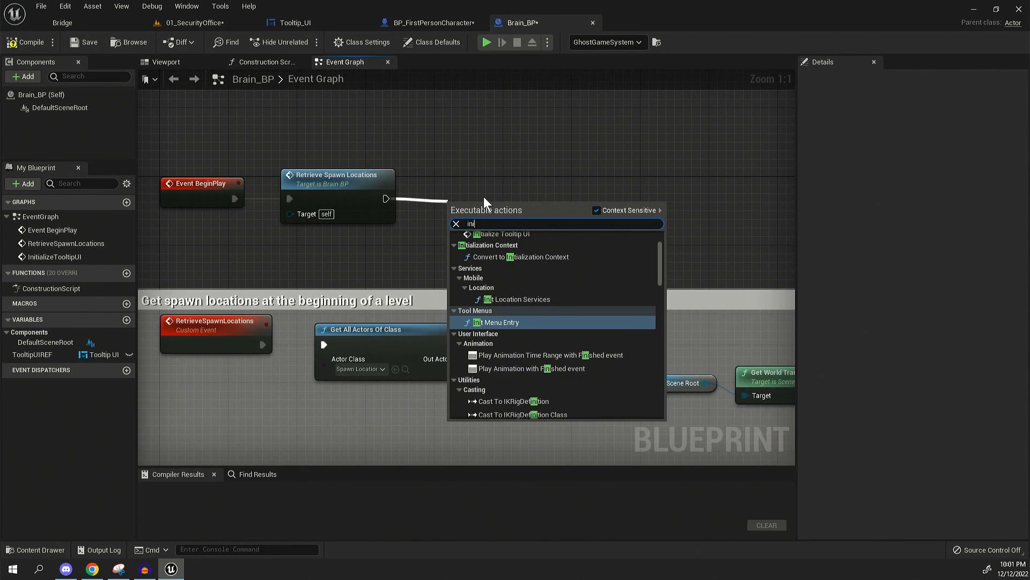
left_click(502, 233)
left_click_drag(483, 211, 475, 184)
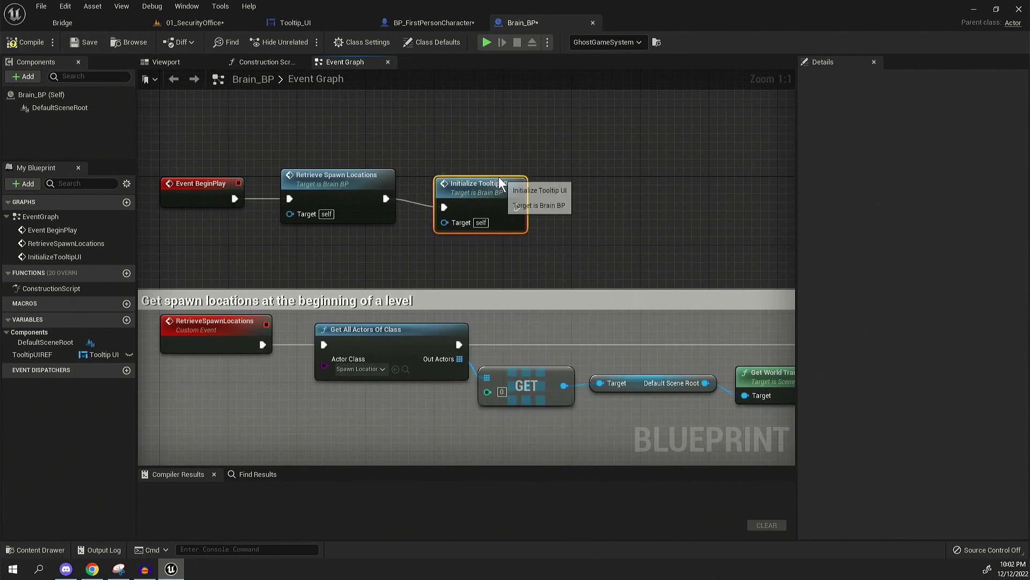
- Compile and save the Brain_BP blueprint
left_click(576, 222)
left_click(30, 42)
left_click(84, 42)
scroll(375, 149, "down", 1)
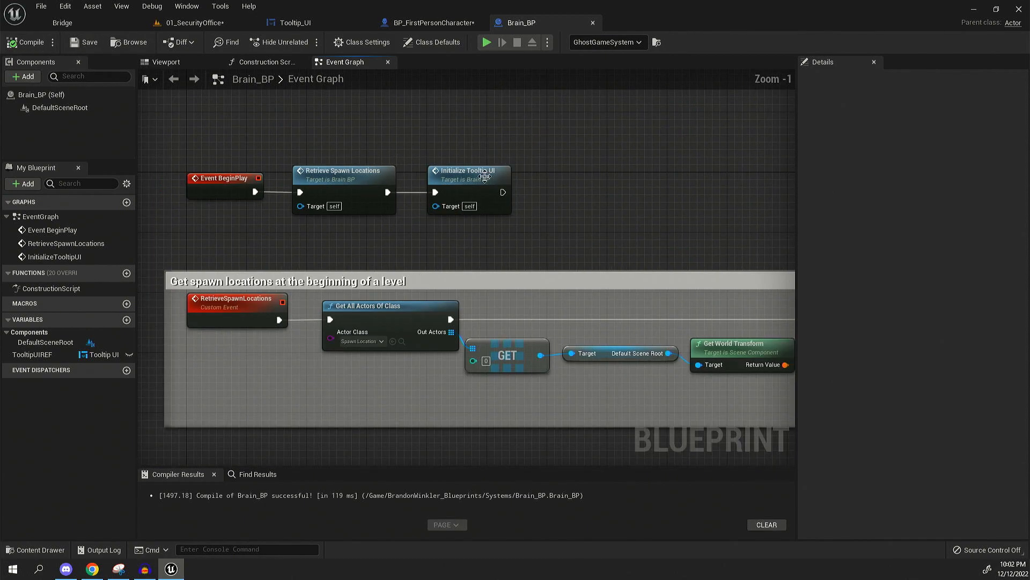
scroll(443, 161, "down", 2)
scroll(492, 124, "down", 1)
scroll(509, 191, "up", 1)
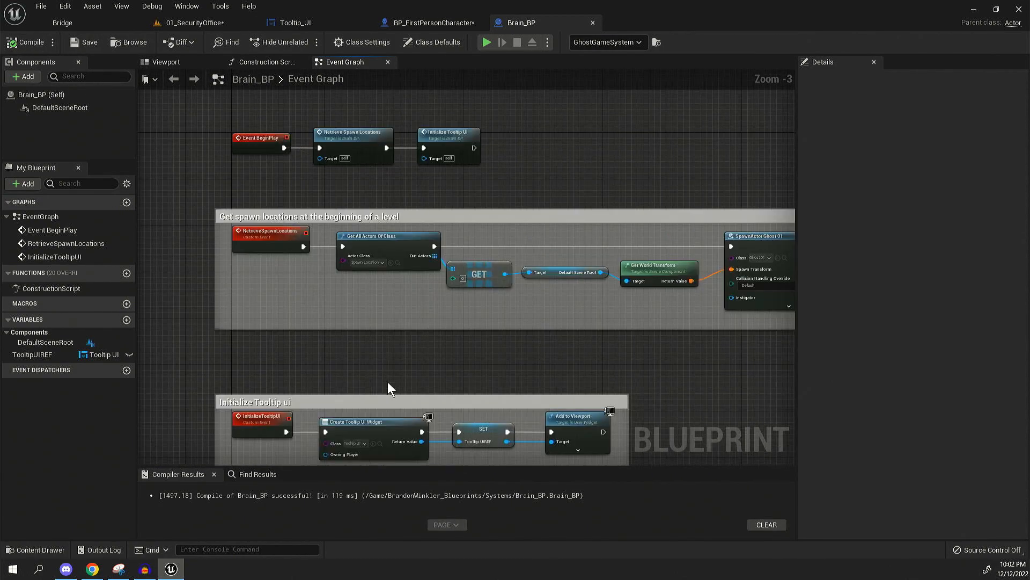
- Move the Initialize Tooltip ui comment upward, select the BeginPlay chain, then go to BP_FirstPersonCharacter
left_click_drag(367, 399, 365, 348)
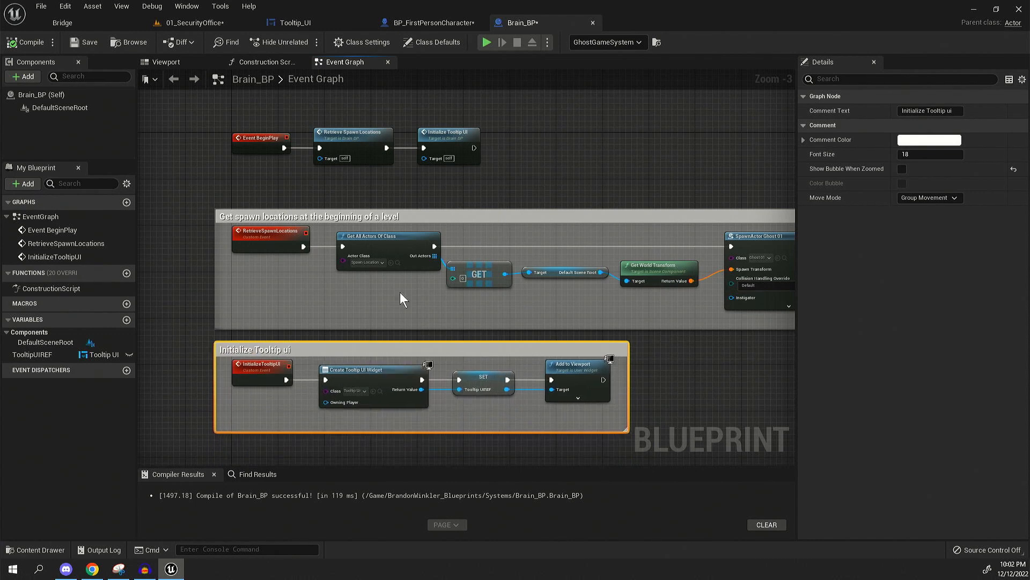
scroll(536, 158, "down", 1)
right_click_drag(533, 152, 487, 154)
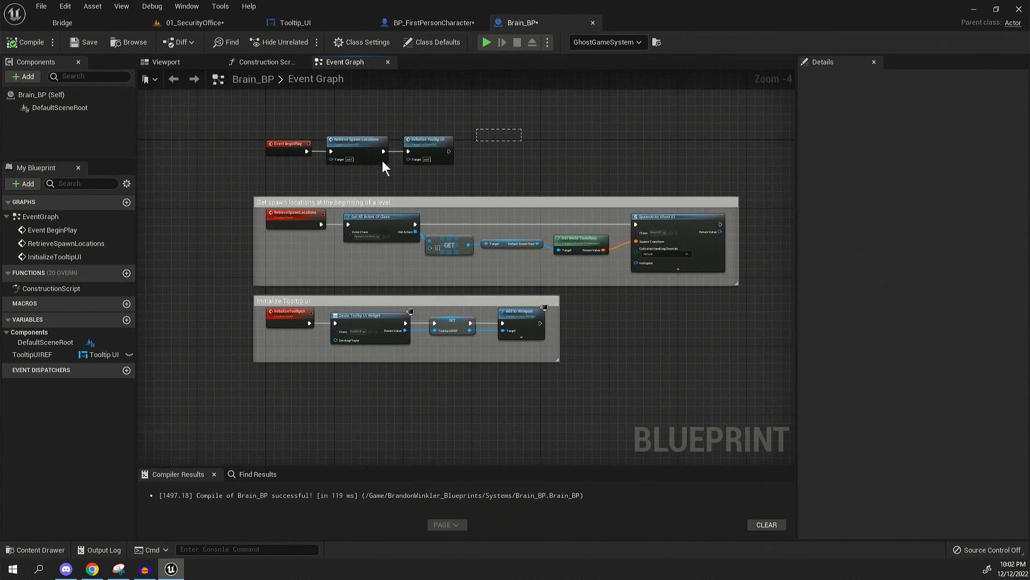
left_click_drag(383, 161, 196, 183)
scroll(330, 172, "up", 2)
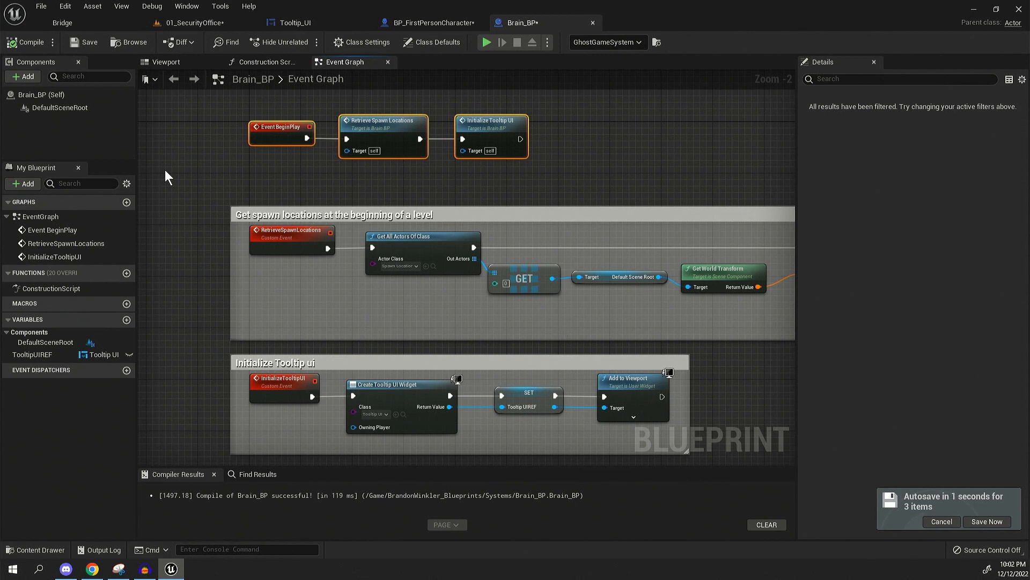
scroll(165, 170, "down", 1)
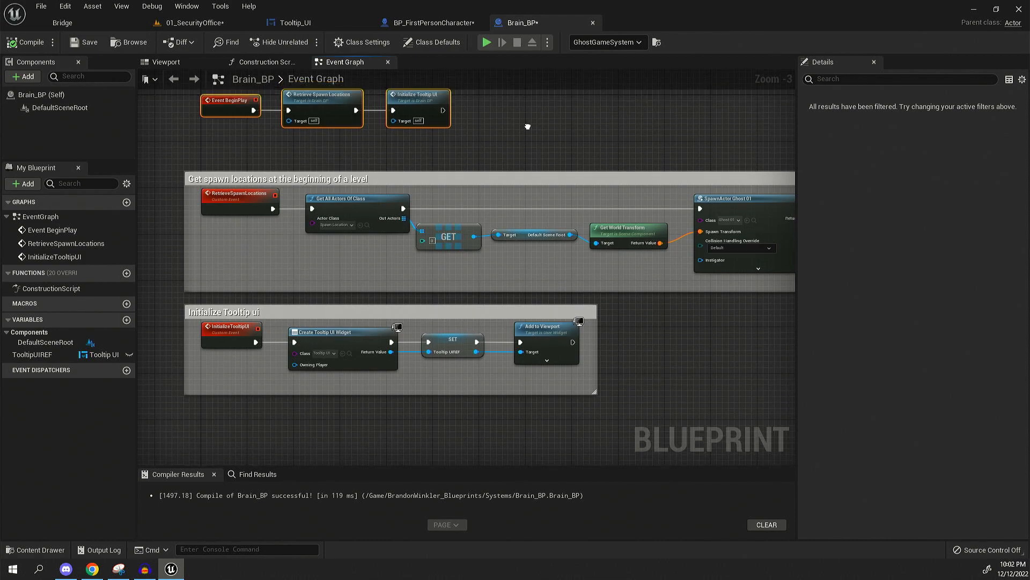
right_click_drag(537, 179, 536, 201)
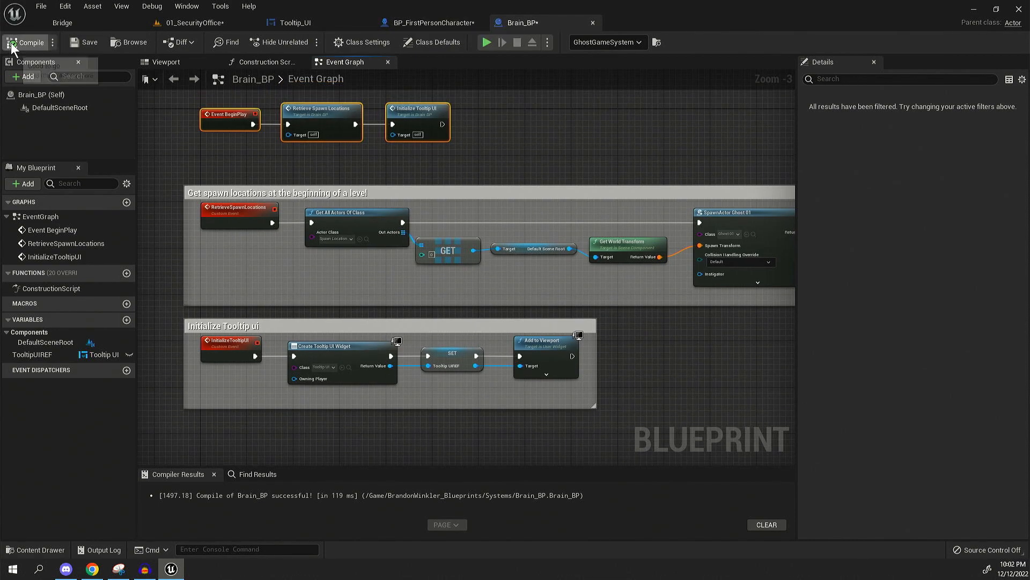
left_click(427, 22)
scroll(365, 165, "down", 2)
- Pan through the character Event Graph's node groups to empty space beside the movement input nodes
mouse_move(312, 192)
right_mouse_down()
mouse_move(478, 332)
mouse_move(582, 180)
right_mouse_up()
scroll(582, 180, "down", 3)
scroll(564, 242, "up", 2)
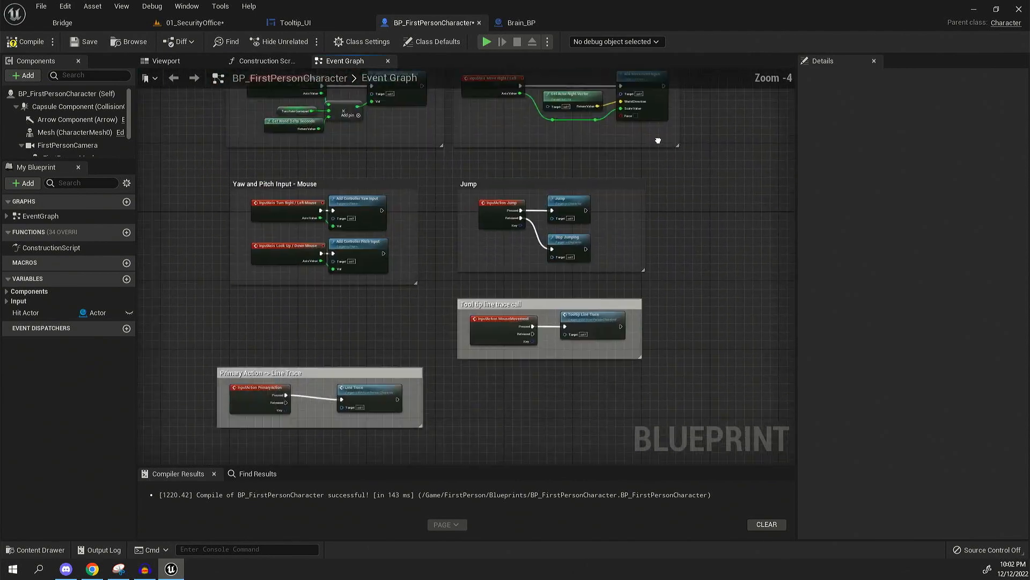
right_click_drag(563, 242, 592, 318)
right_click_drag(507, 312, 483, 121)
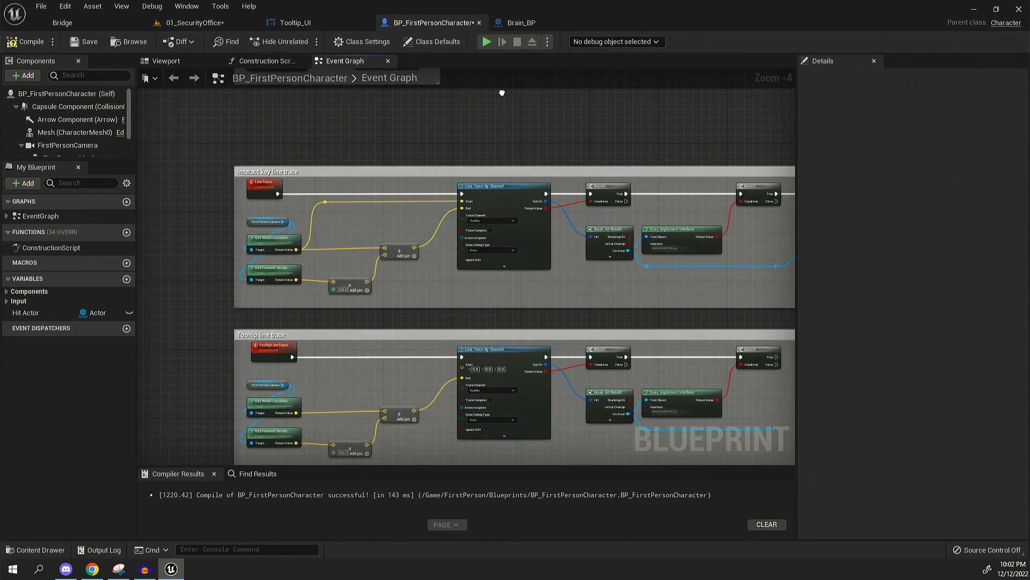
right_click_drag(441, 226, 411, 81)
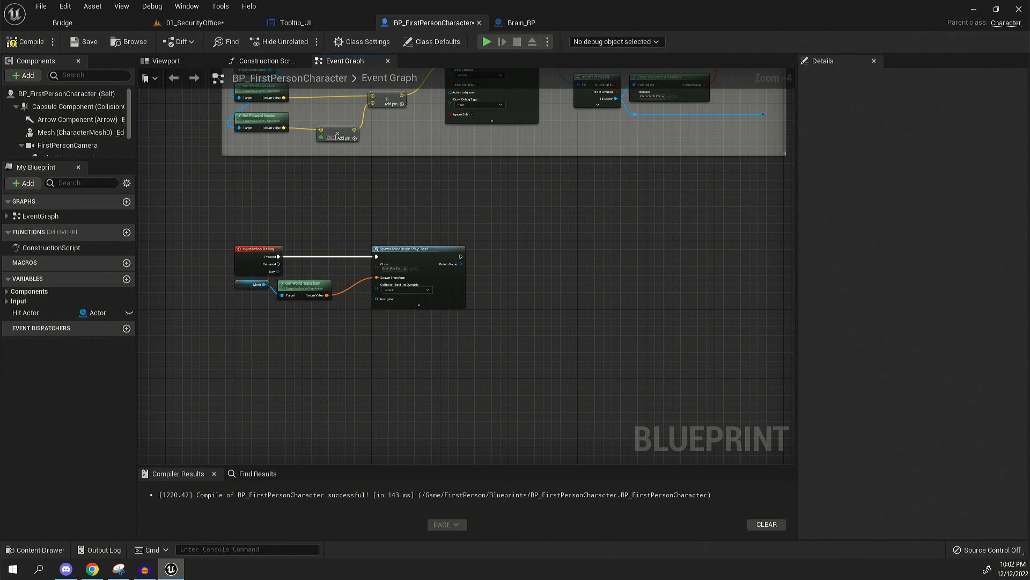
scroll(567, 295, "down", 2)
right_click_drag(567, 296, 536, 423)
scroll(537, 402, "up", 2)
right_click_drag(536, 322, 411, 332)
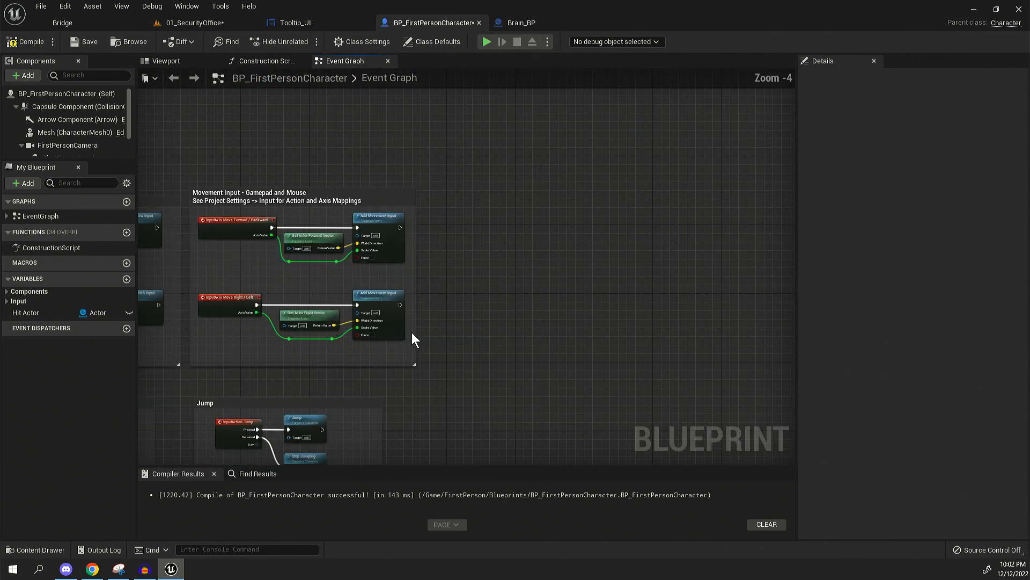
scroll(411, 333, "up", 1)
scroll(379, 306, "up", 1)
- Add a custom event named GetBrainREF and position it in the empty area
right_click(354, 261)
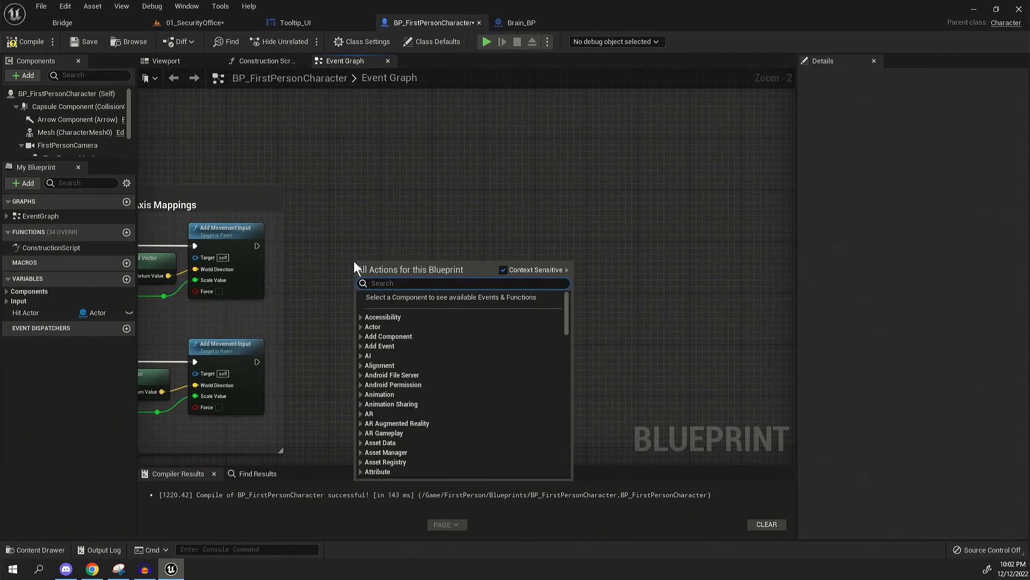
type("cust")
key("Return")
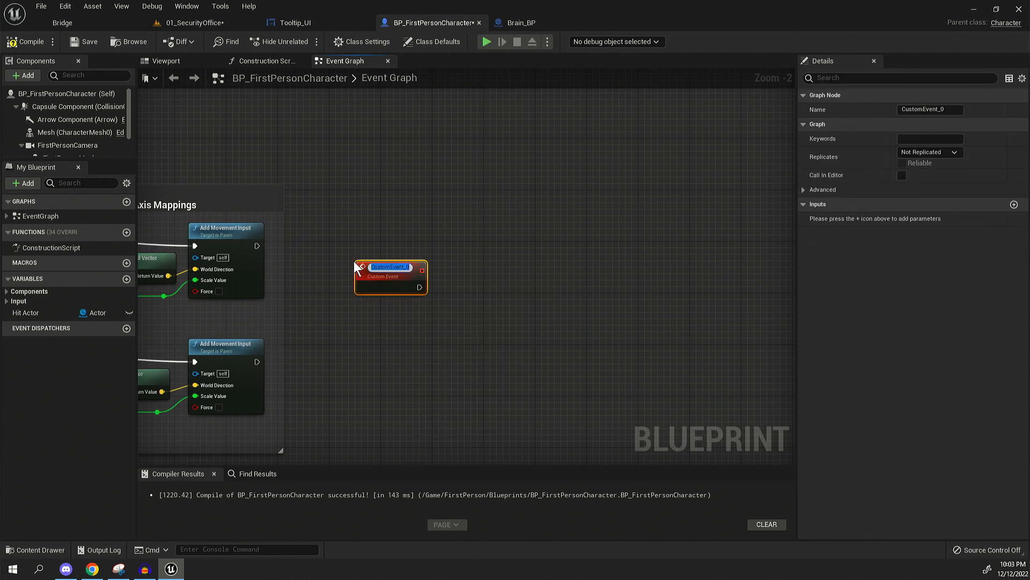
type("GetB")
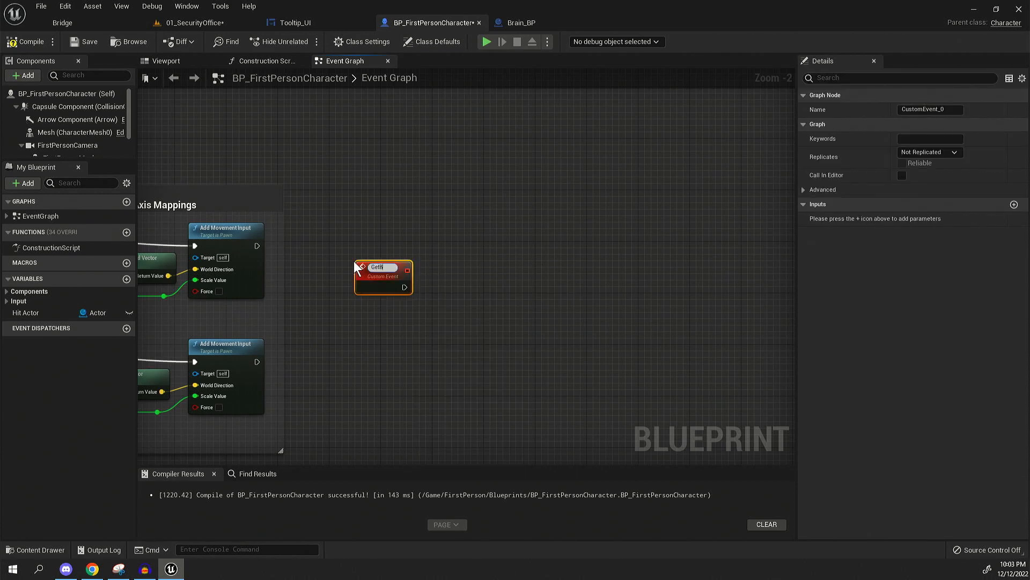
type("rainREF")
key("Return")
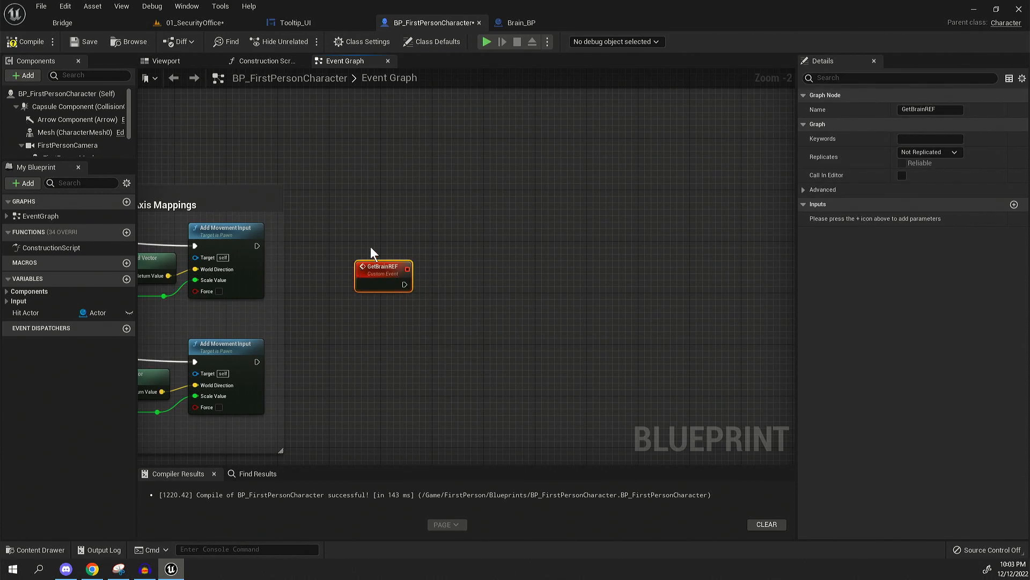
left_click(414, 266)
mouse_move(378, 266)
left_mouse_down()
mouse_move(354, 247)
mouse_move(472, 267)
left_mouse_up()
type("get all")
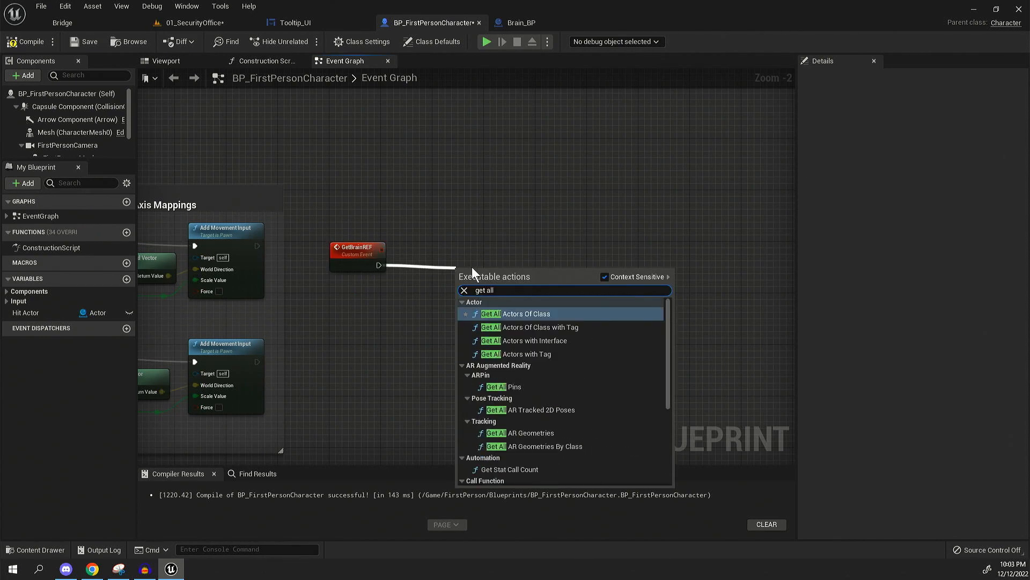
- Add a Get All Actors Of Class node with Brain_BP as the actor class
left_click(527, 314)
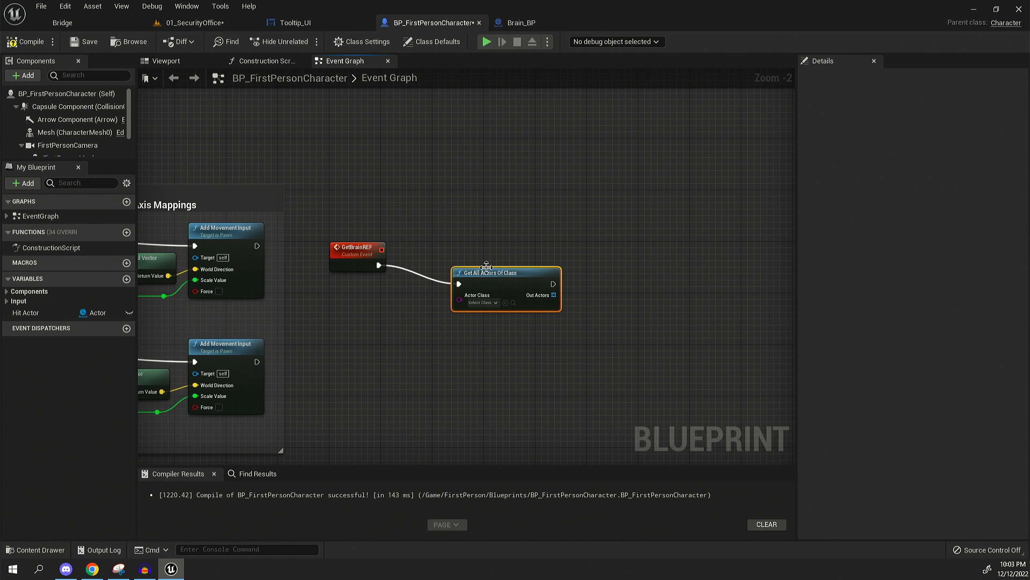
left_click_drag(483, 274, 445, 250)
left_click(445, 285)
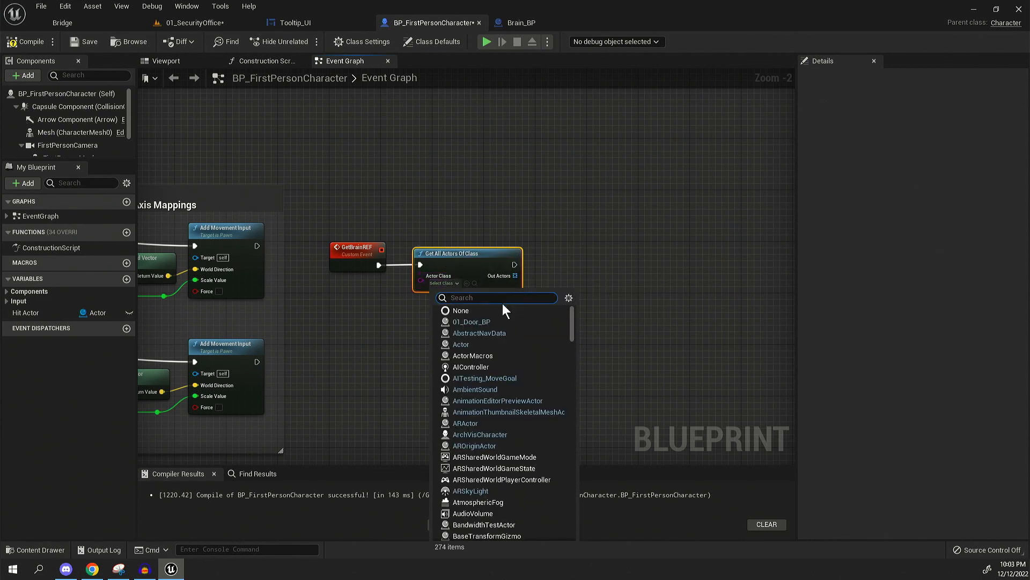
type("brain")
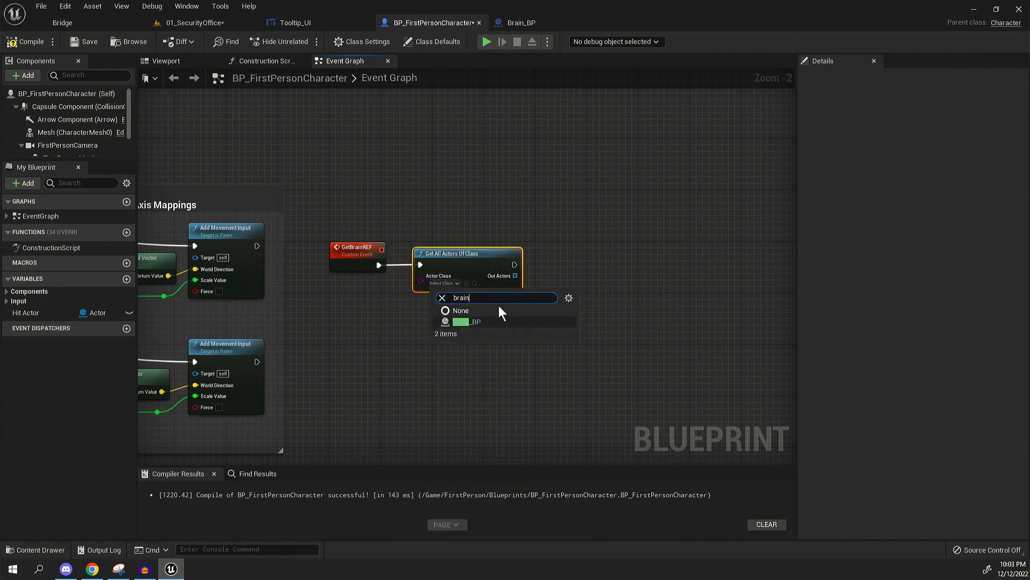
left_click(476, 322)
right_click_drag(587, 177, 407, 243)
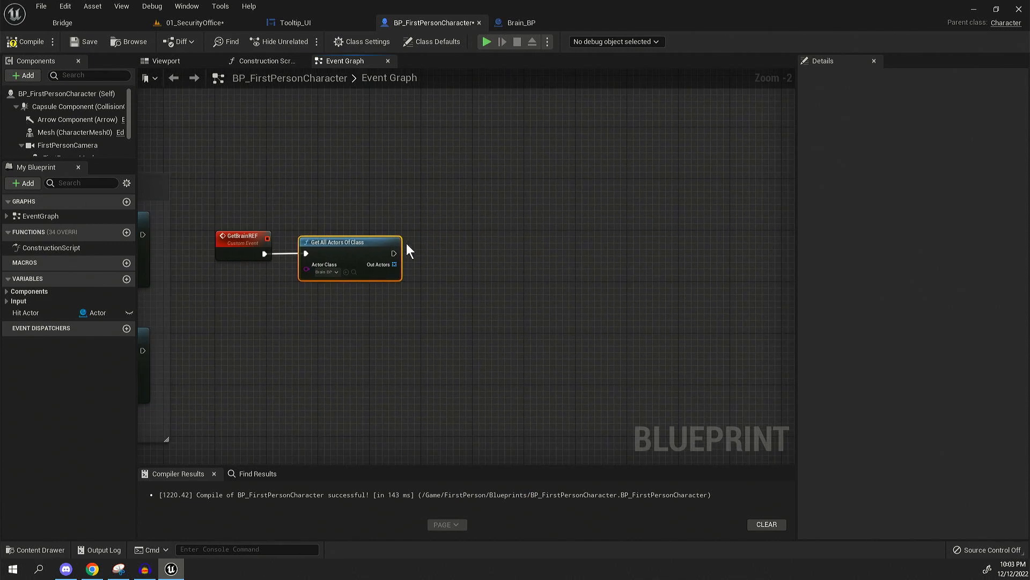
- Take Out Actors entry 0, promote it to a variable named BrainREF and wire the event's execution into the SET
left_click_drag(394, 264, 453, 274)
type("get")
left_click(502, 378)
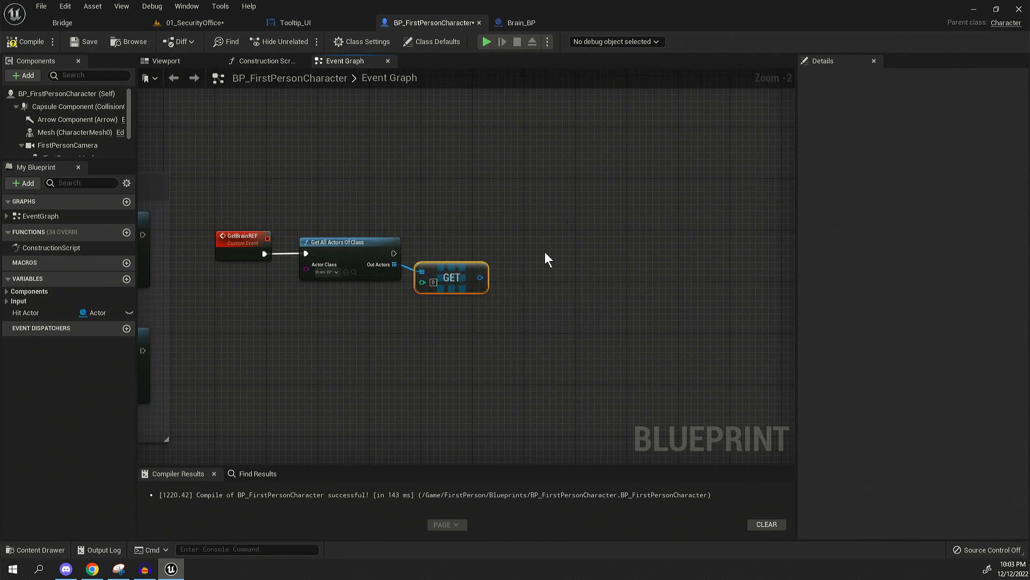
right_click_drag(515, 264, 478, 266)
left_click_drag(447, 279, 499, 270)
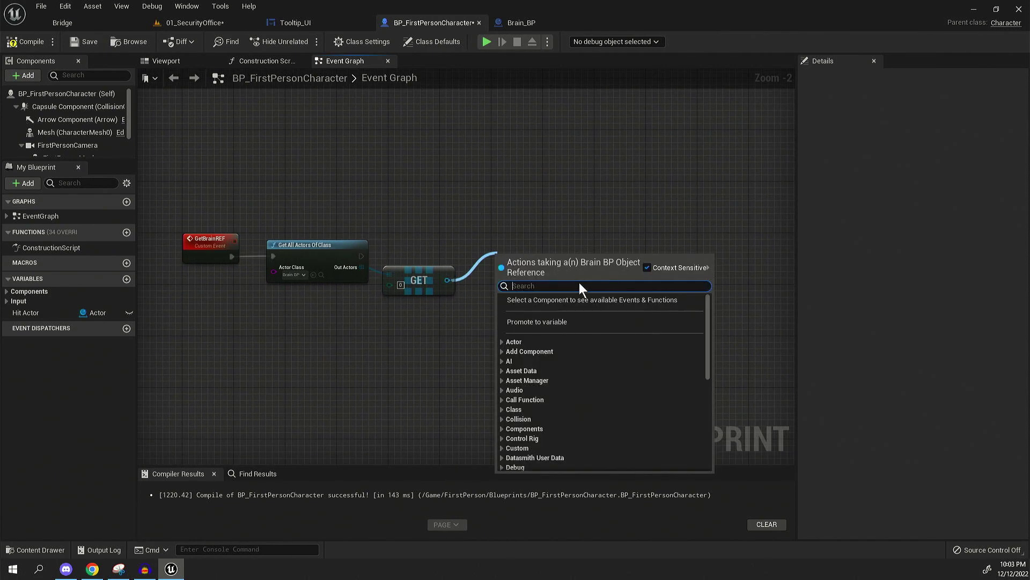
left_click(563, 320)
mouse_move(362, 256)
left_mouse_down()
mouse_move(499, 262)
mouse_move(508, 251)
left_mouse_up()
left_click(37, 328)
type("BrainR")
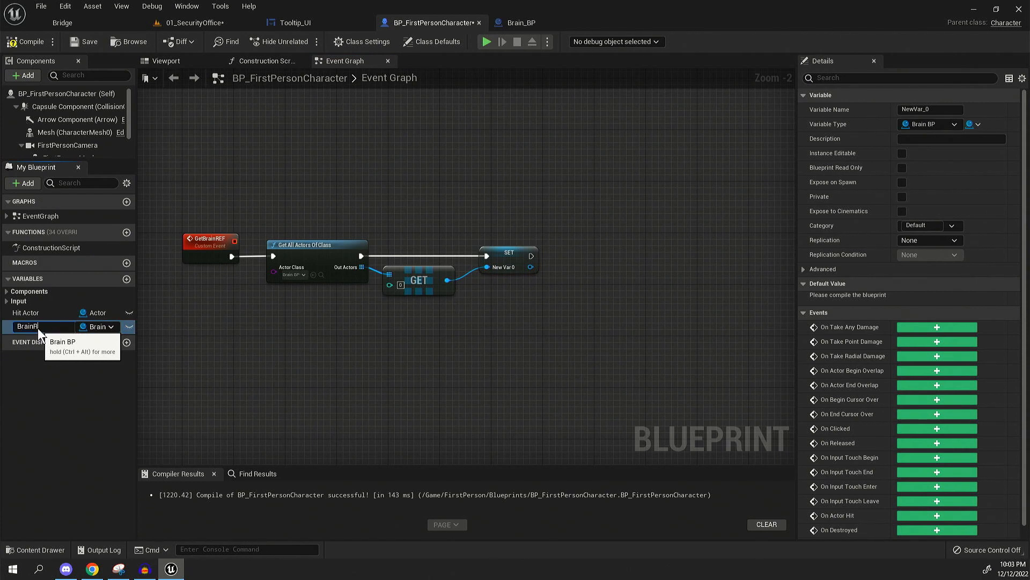
type("EF")
key("Return")
- Wrap the GetBrainREF chain in a comment titled 'Get the brain ref'
right_click_drag(476, 201, 584, 189)
left_click(300, 357)
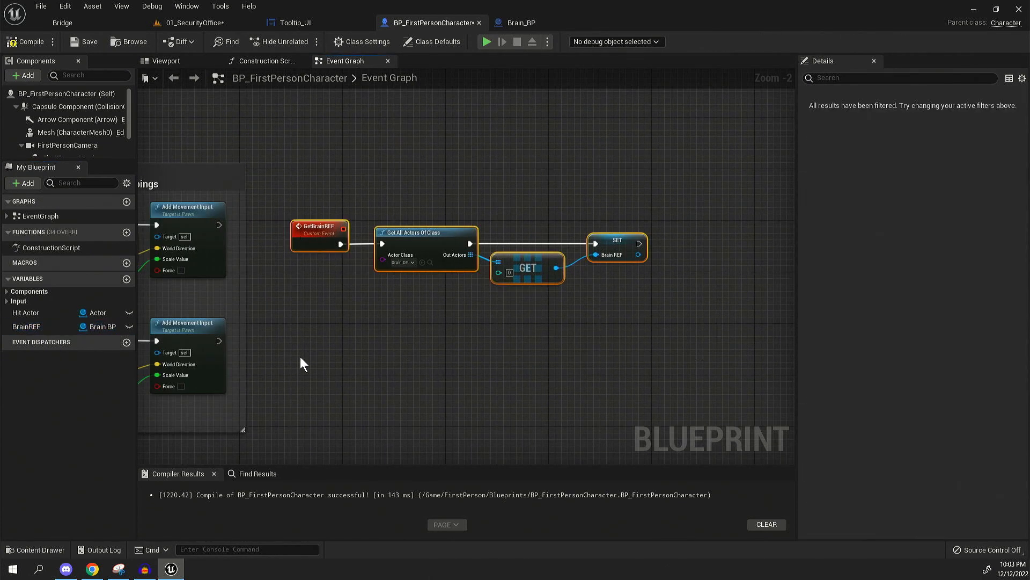
type("c")
type("Get the br")
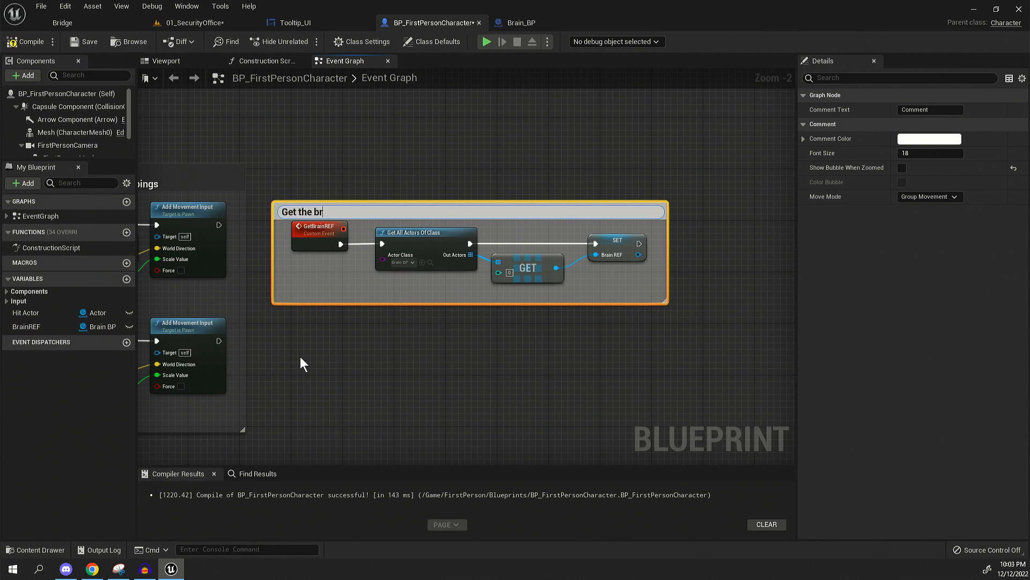
type("ain ref")
key("Return")
scroll(301, 357, "down", 2)
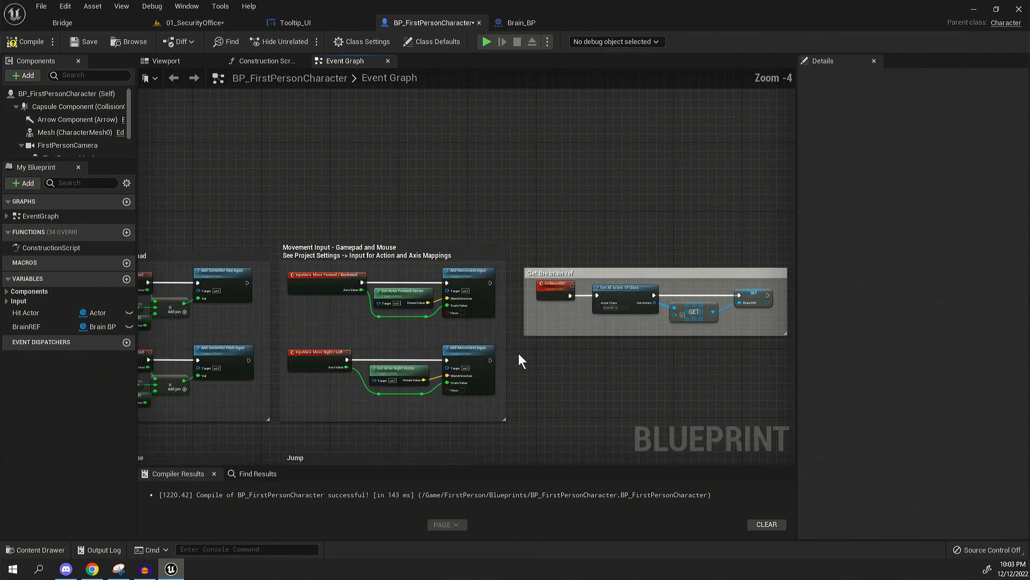
- Call Get Brain REF from Event BeginPlay, line it up, and compile the character blueprint
right_click_drag(519, 353, 724, 306)
scroll(499, 322, "up", 2)
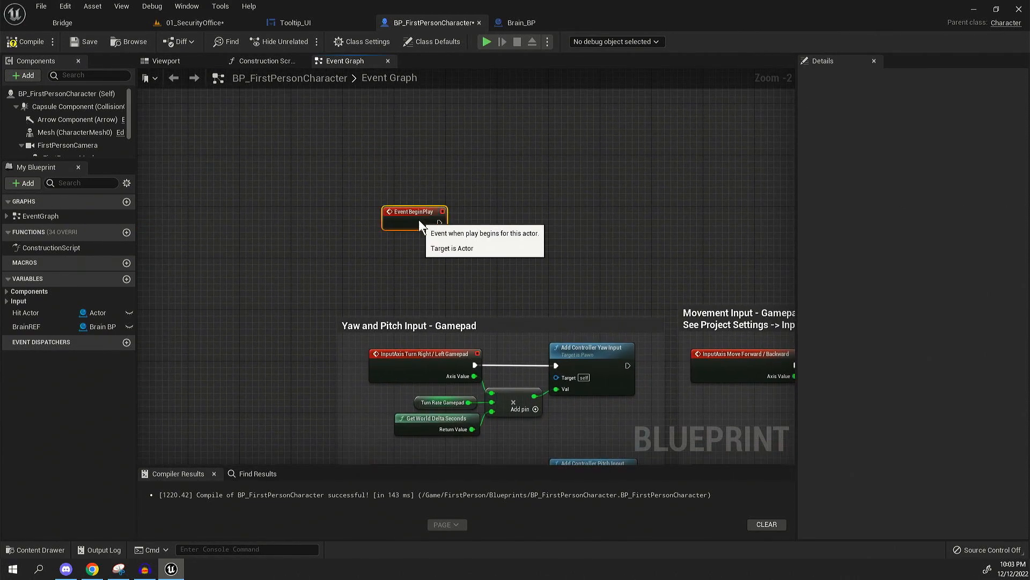
mouse_move(418, 217)
left_mouse_down()
mouse_move(379, 218)
mouse_move(475, 228)
left_mouse_up()
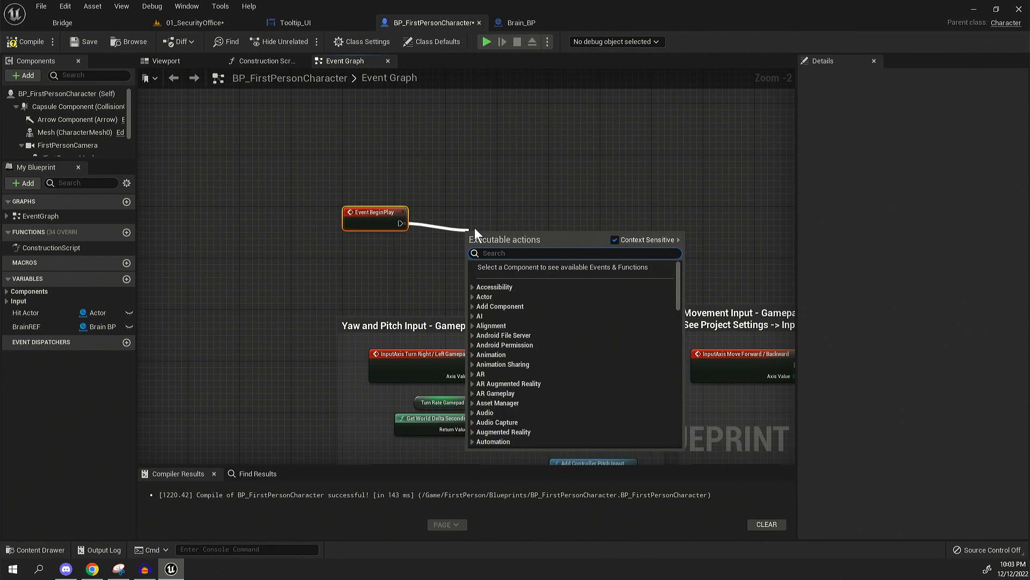
type("get brain")
key("Return")
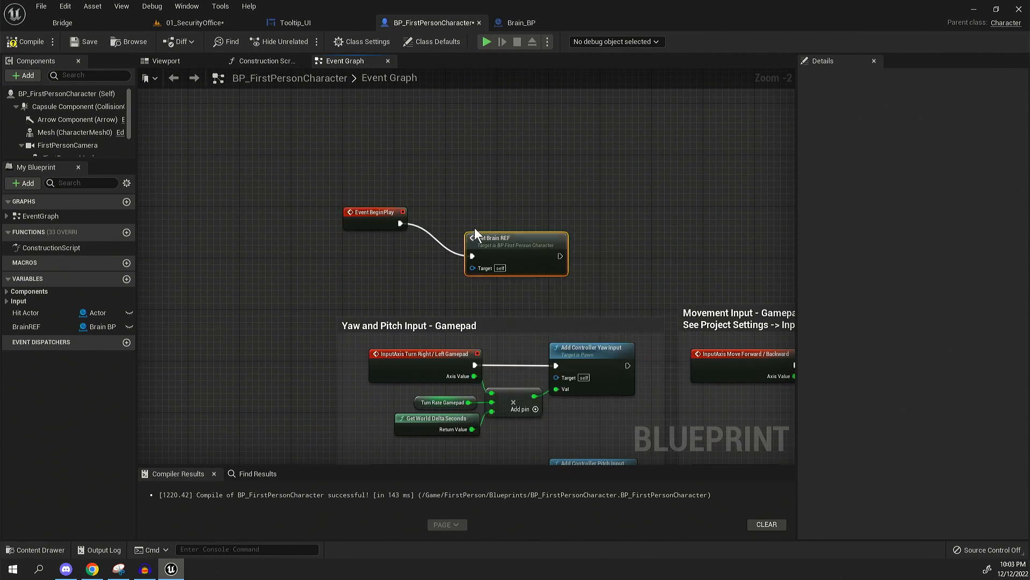
left_click_drag(500, 236, 468, 206)
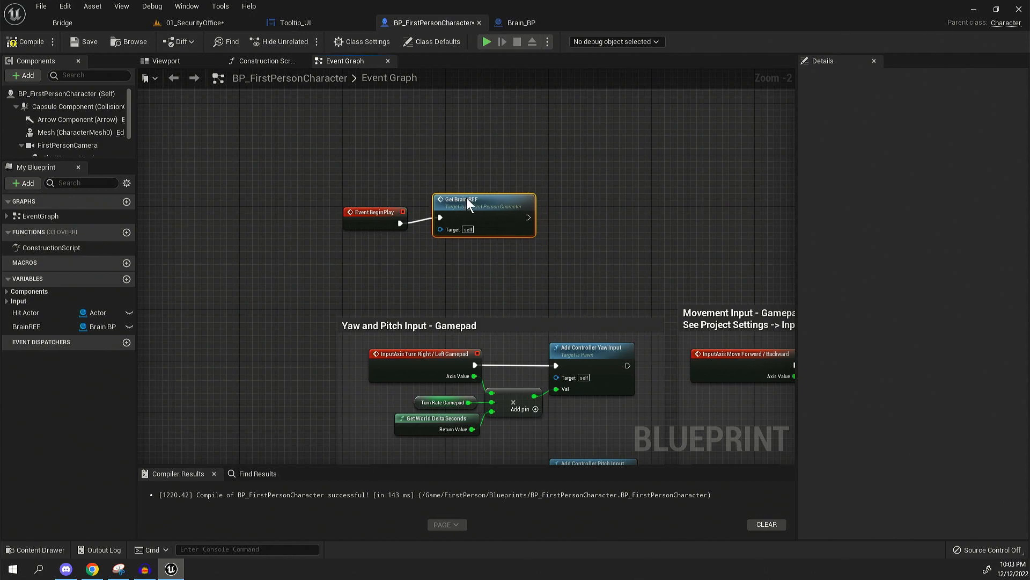
left_click(563, 161)
scroll(209, 83, "down", 2)
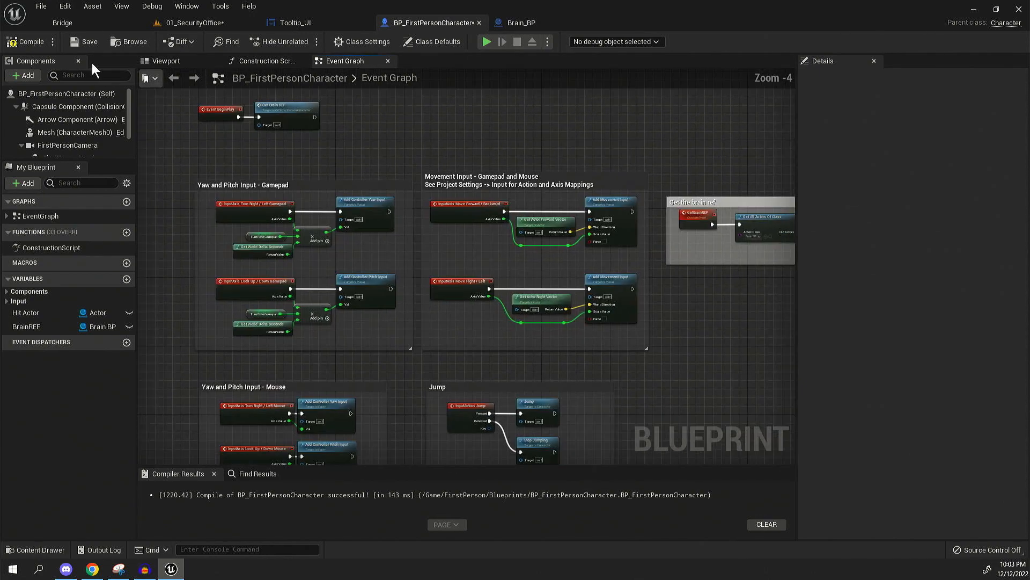
left_click(13, 46)
- Widen the Tooltip line trace comment box while reviewing the trace's start nodes
right_click_drag(326, 267, 464, 192)
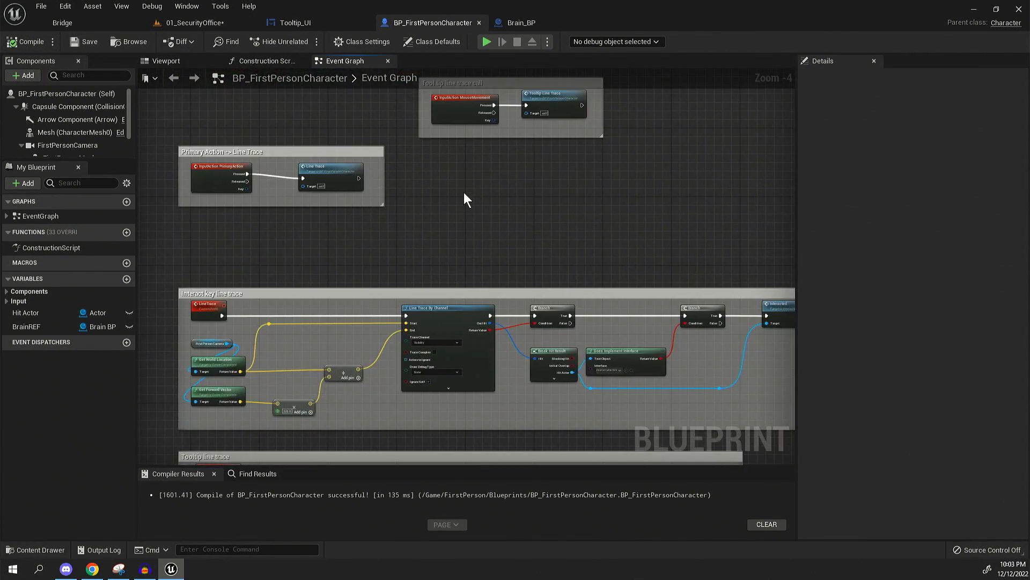
scroll(464, 193, "down", 2)
scroll(443, 165, "up", 2)
scroll(434, 171, "up", 2)
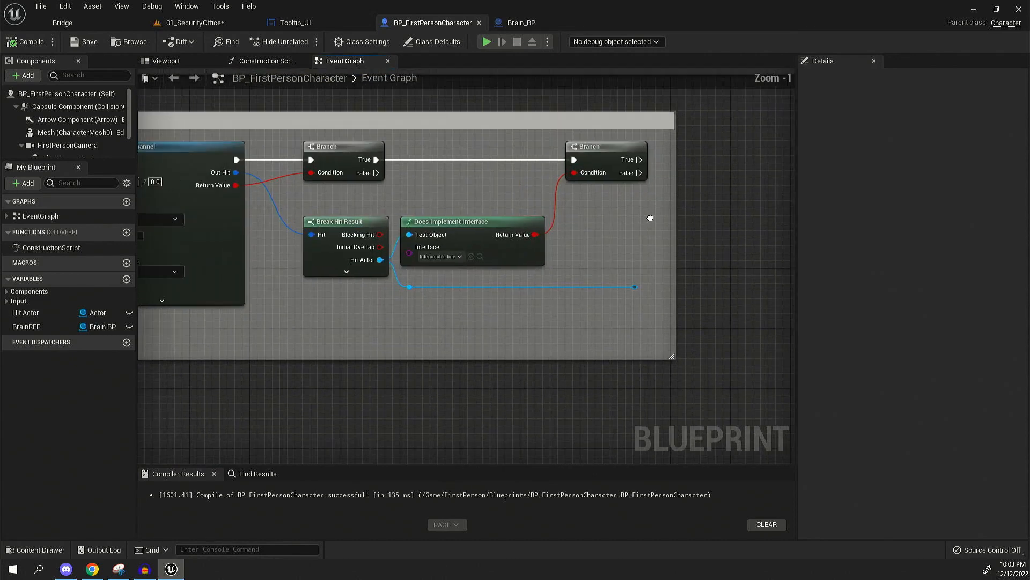
scroll(434, 171, "up", 1)
mouse_move(750, 240)
right_mouse_down()
mouse_move(776, 239)
mouse_move(393, 202)
right_mouse_up()
scroll(392, 201, "down", 1)
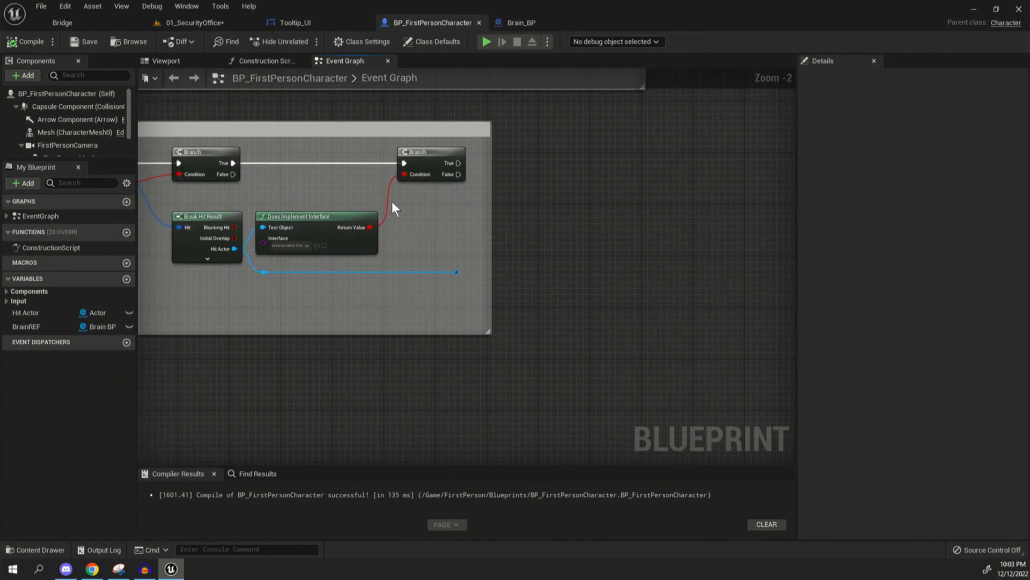
left_click_drag(489, 240, 624, 244)
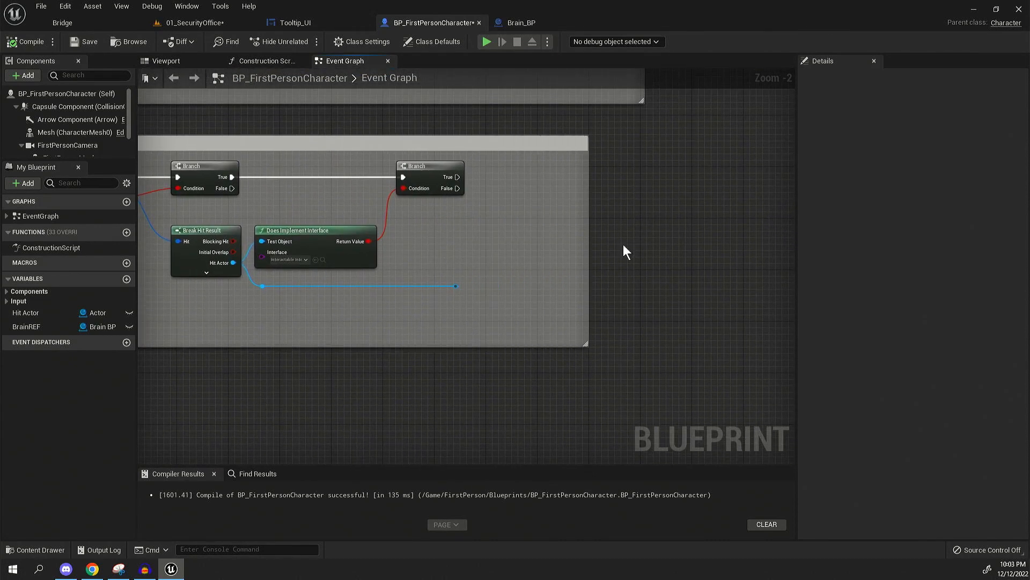
right_click_drag(403, 250, 612, 256)
mouse_move(202, 307)
right_mouse_down()
mouse_move(495, 326)
mouse_move(469, 326)
right_mouse_up()
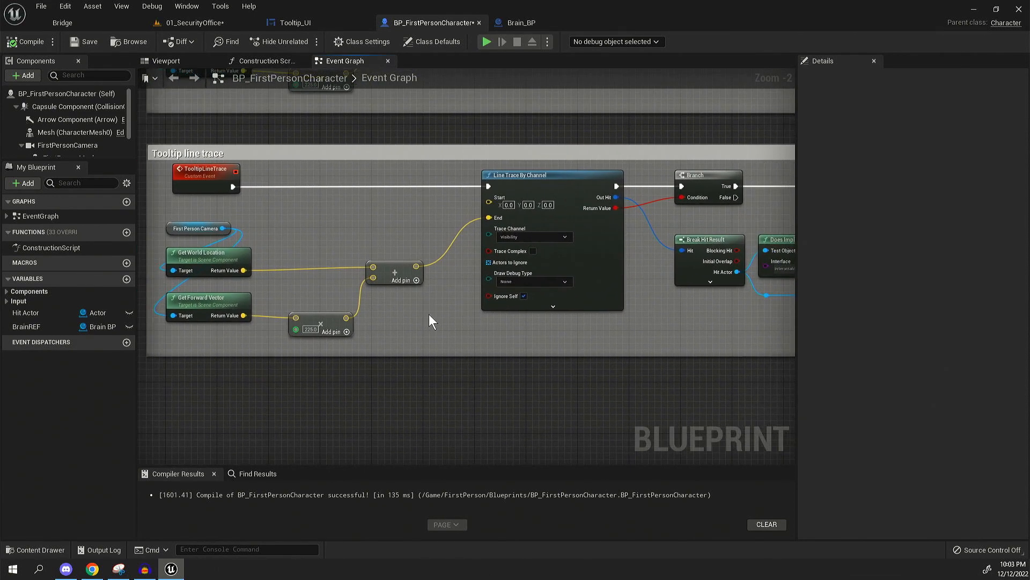
left_click(194, 228)
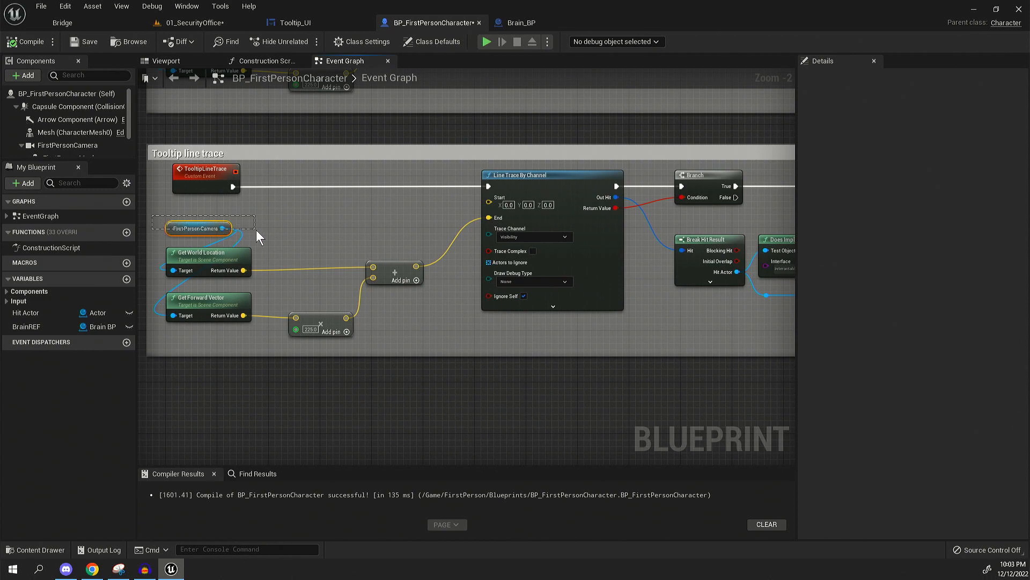
right_click_drag(353, 222, 306, 225)
left_click(333, 346)
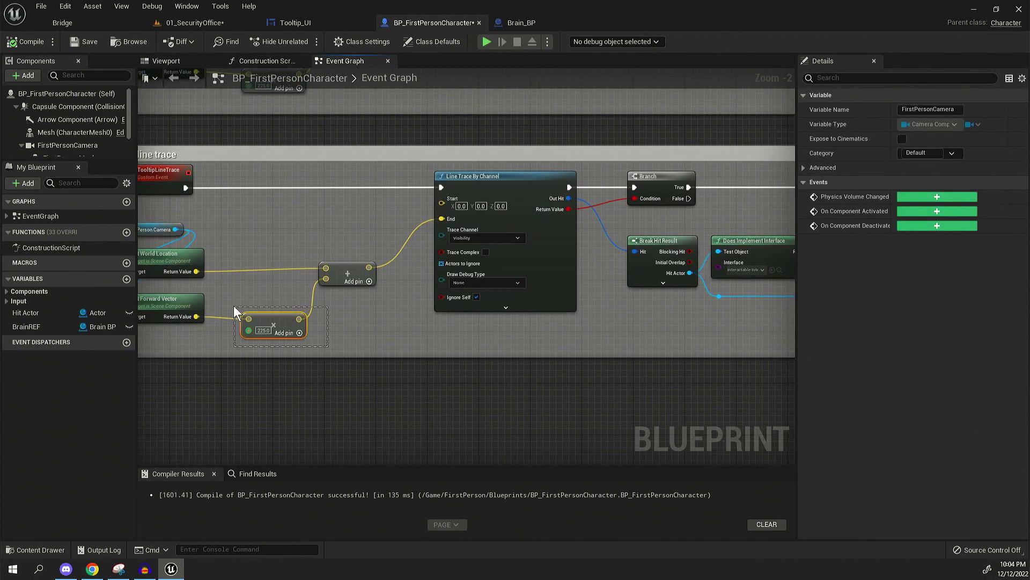
- Stretch the comment past the second Branch and select the dangling reroute point on the Hit Actor wire
right_click_drag(339, 190, 239, 238)
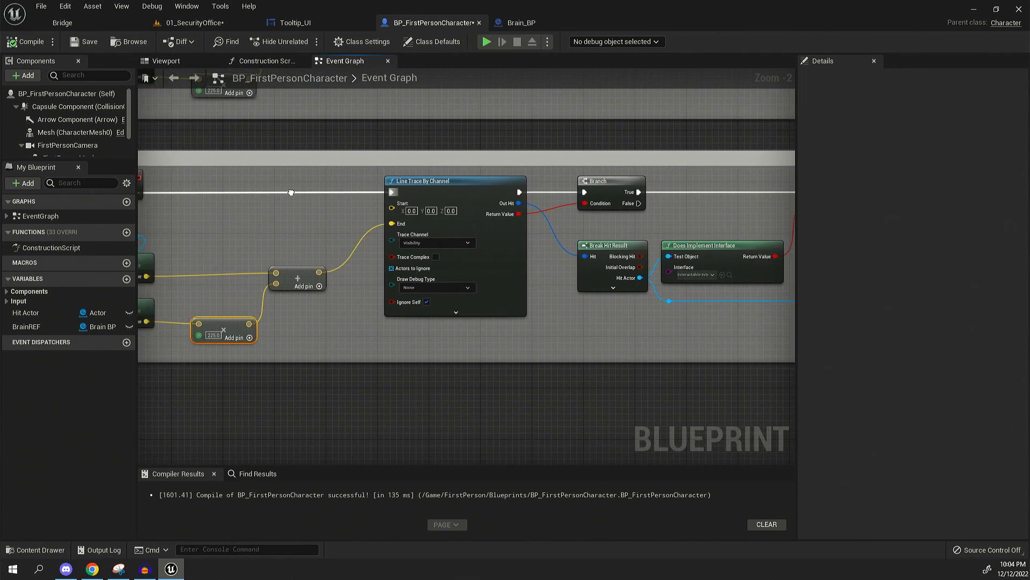
scroll(239, 238, "down", 1)
scroll(281, 241, "up", 1)
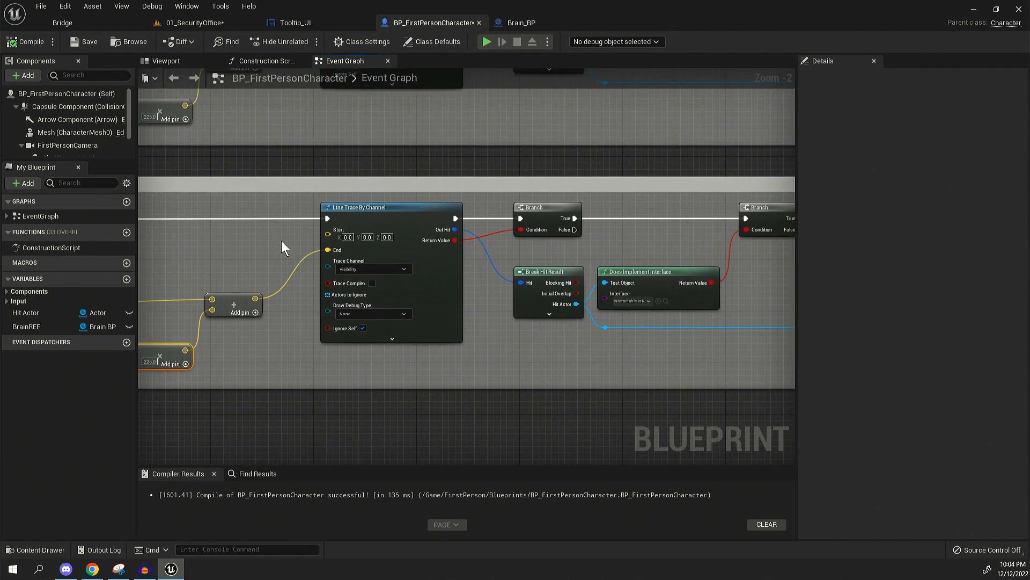
right_click_drag(281, 240, 298, 241)
left_click_drag(323, 194, 559, 352)
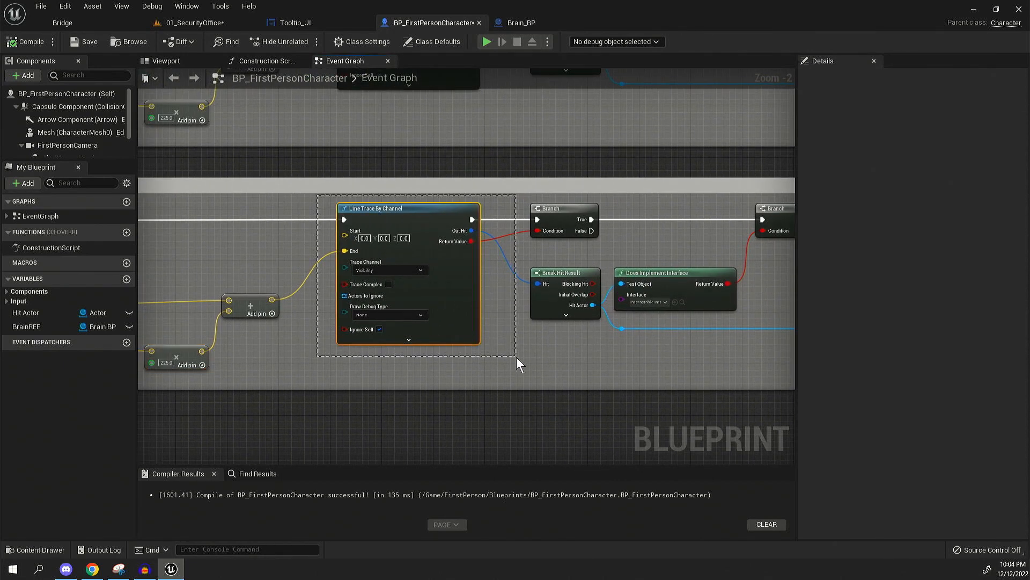
right_click_drag(559, 351, 375, 333)
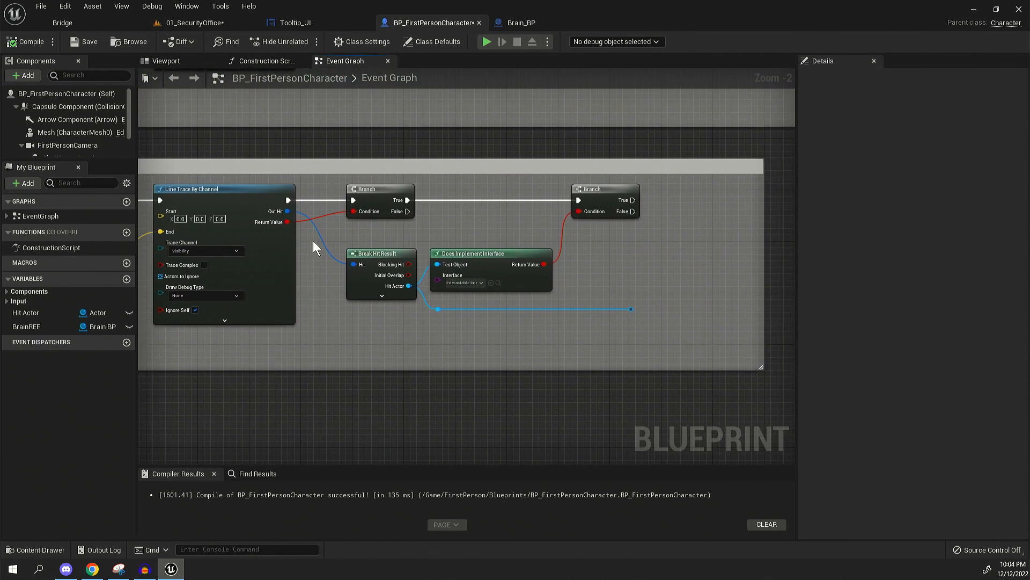
left_click_drag(312, 241, 553, 279)
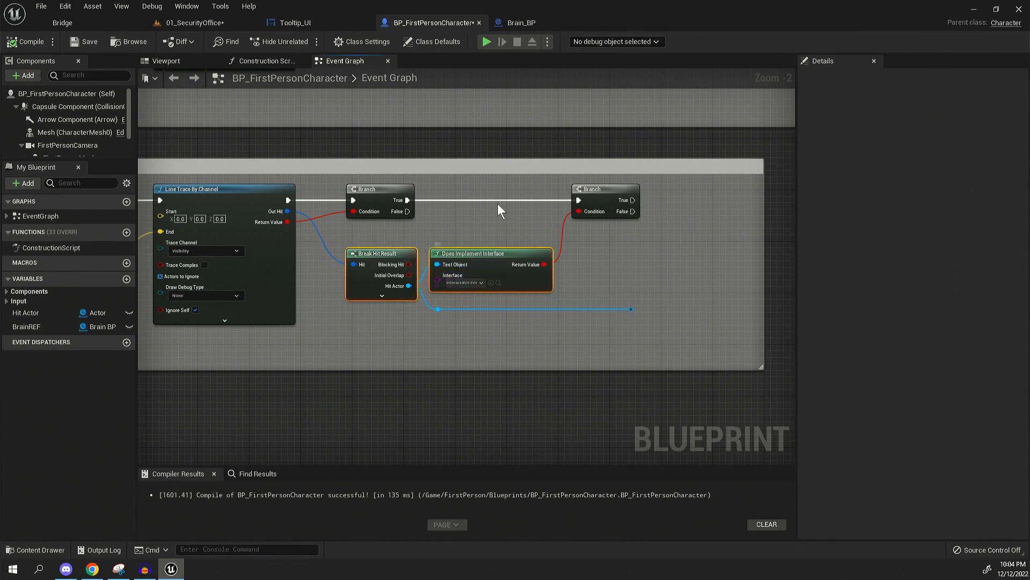
right_click_drag(623, 240, 439, 230)
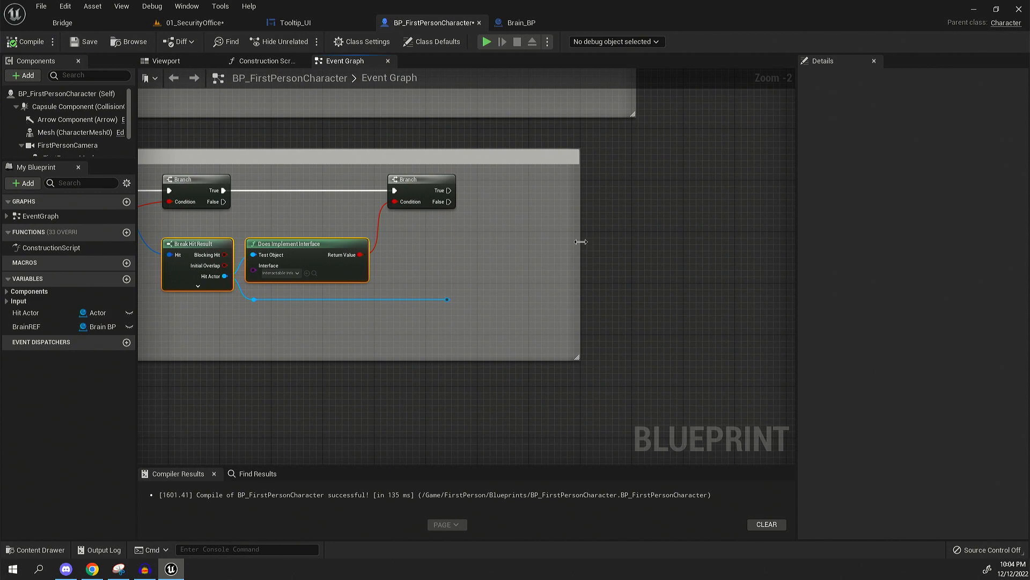
left_click_drag(581, 242, 644, 242)
left_click(472, 186)
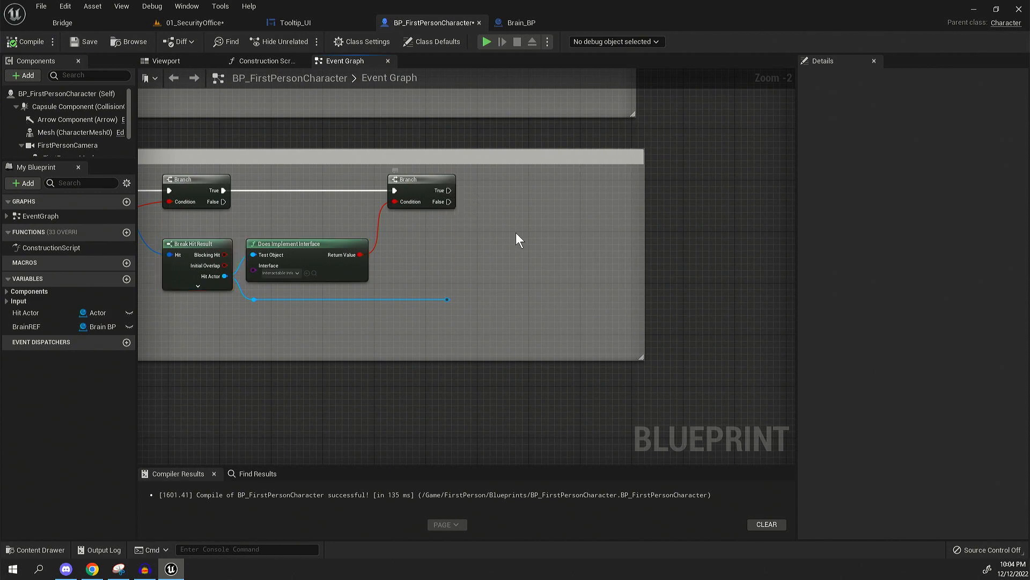
right_click_drag(516, 233, 503, 233)
left_click_drag(487, 265, 387, 350)
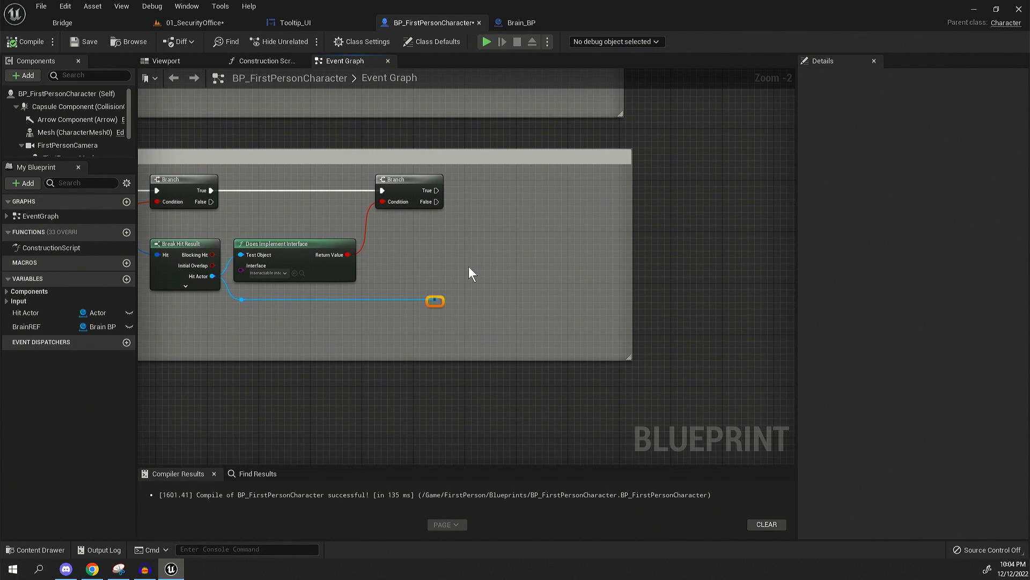
- Delete the dangling reroute, then place a BrainREF getter feeding a Tooltip UIREF getter by the Branch
key("Delete")
right_click_drag(246, 338, 205, 348)
mouse_move(33, 326)
left_mouse_down()
mouse_move(351, 262)
mouse_move(407, 268)
left_mouse_up()
left_click(377, 282)
type("get")
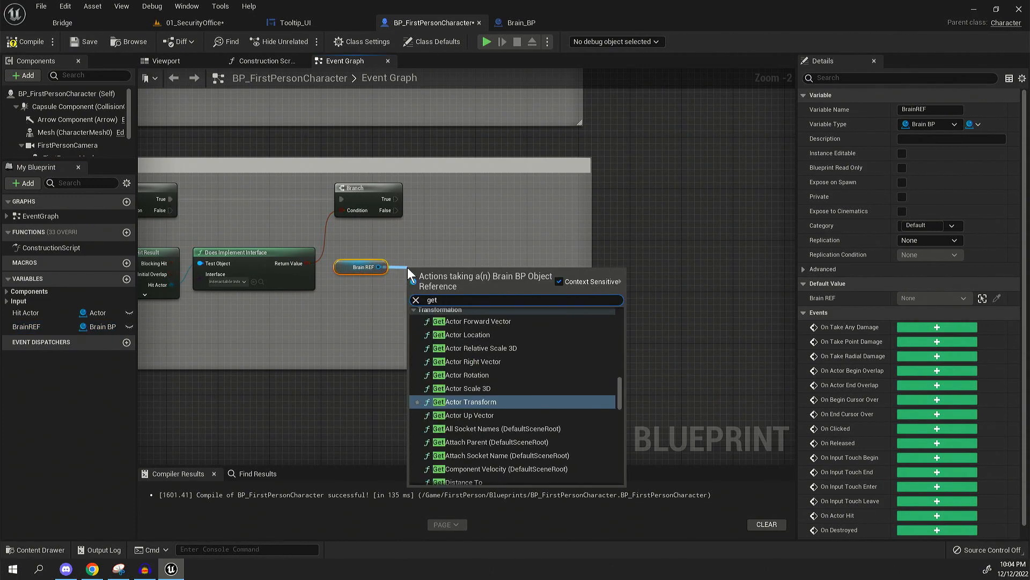
type(" tool")
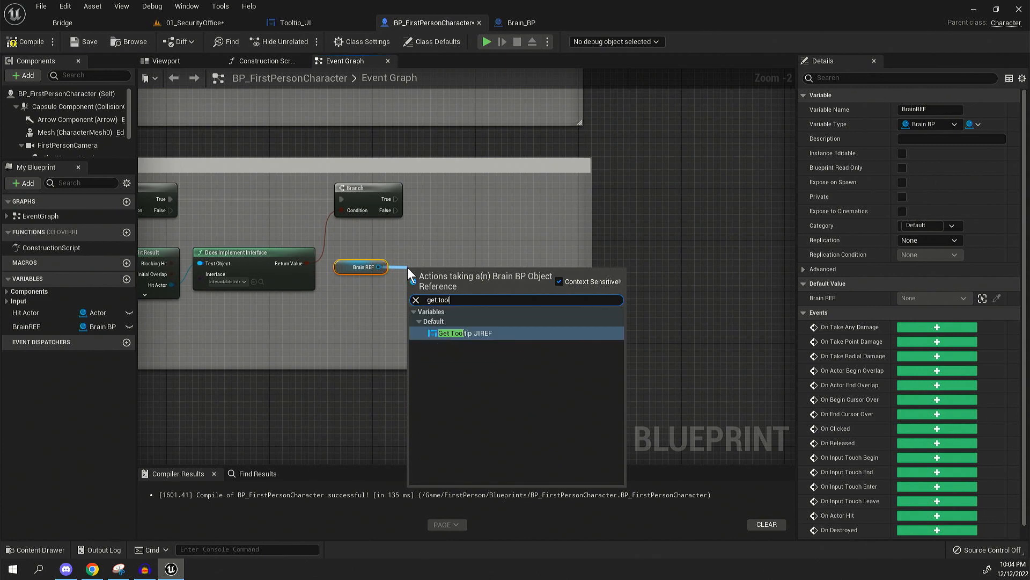
left_click(494, 333)
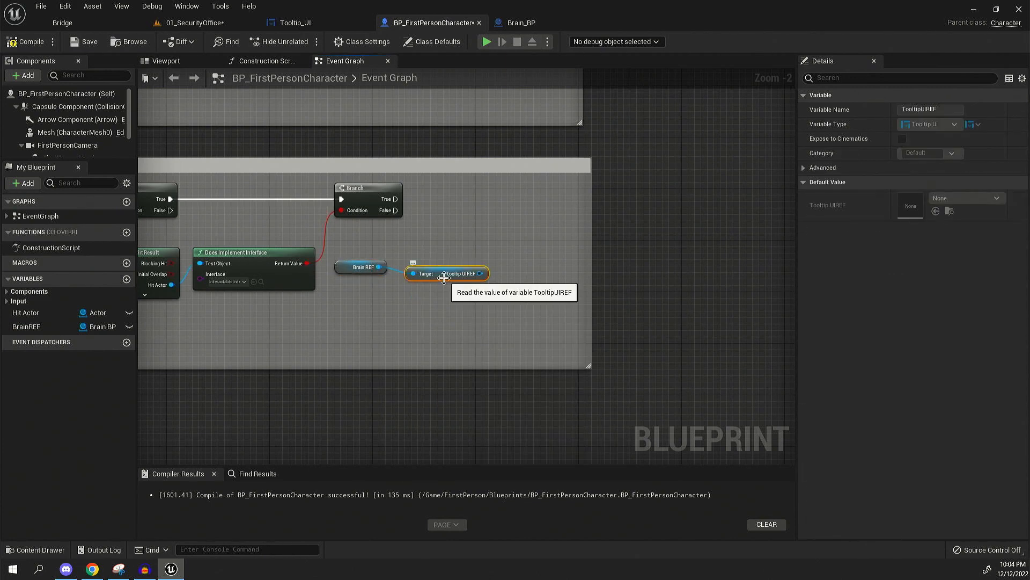
left_click(431, 306)
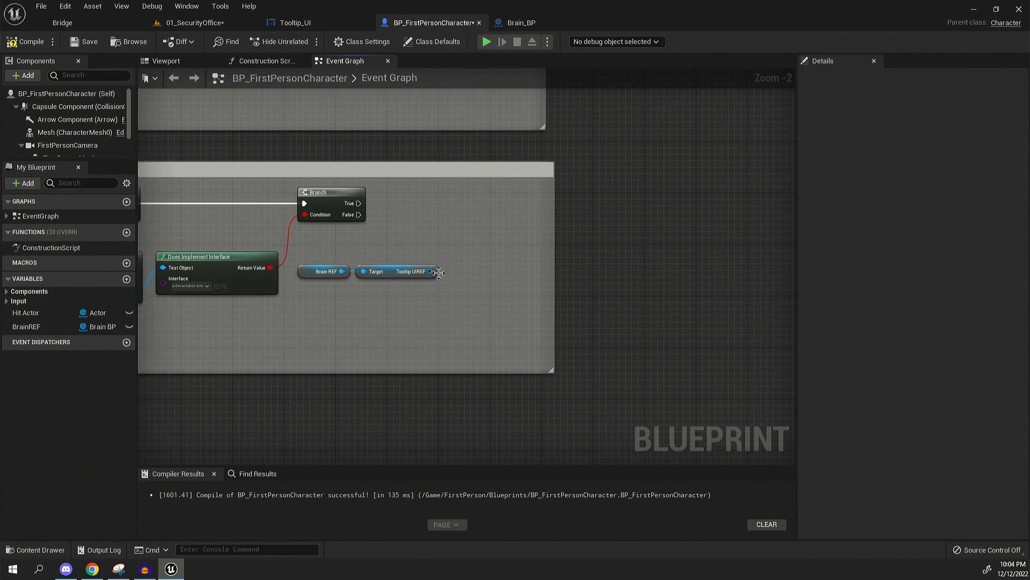
- Add SET Tooltip with 'Press Left Mouse Button' on the second Branch's True pin and widen the comment to fit
left_click_drag(434, 271, 476, 271)
type("set tooltip")
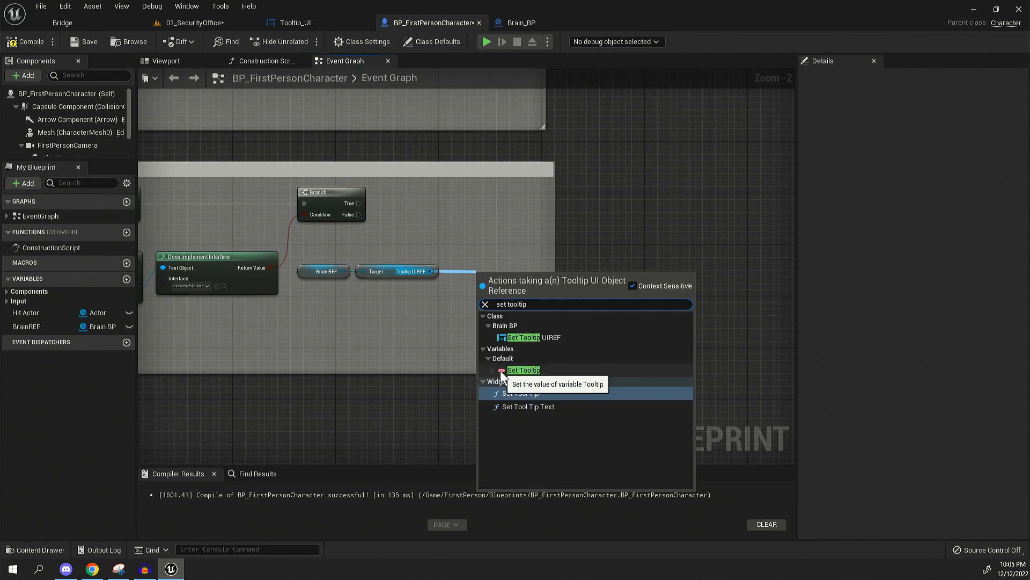
left_click(523, 369)
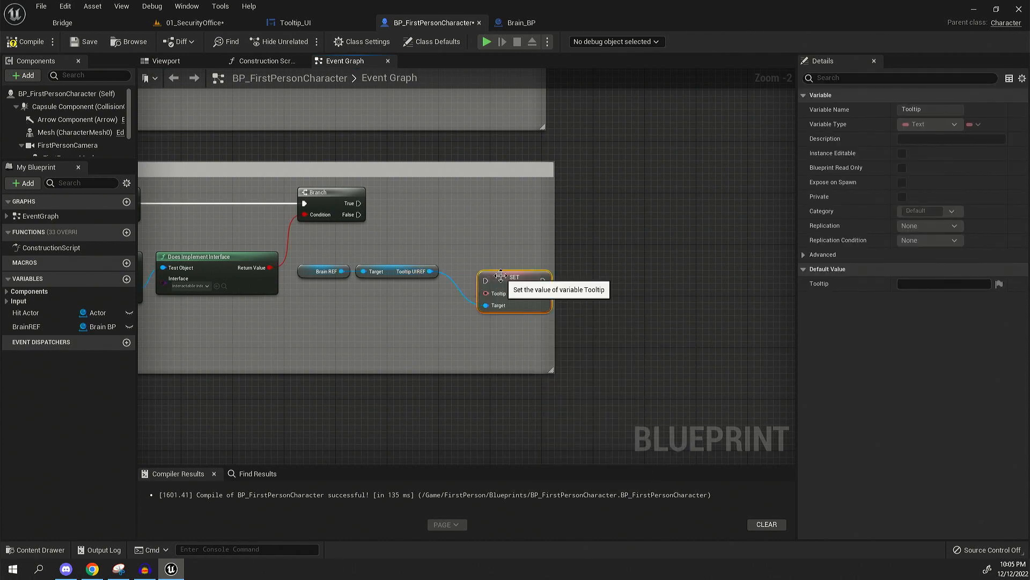
left_click_drag(499, 282, 483, 200)
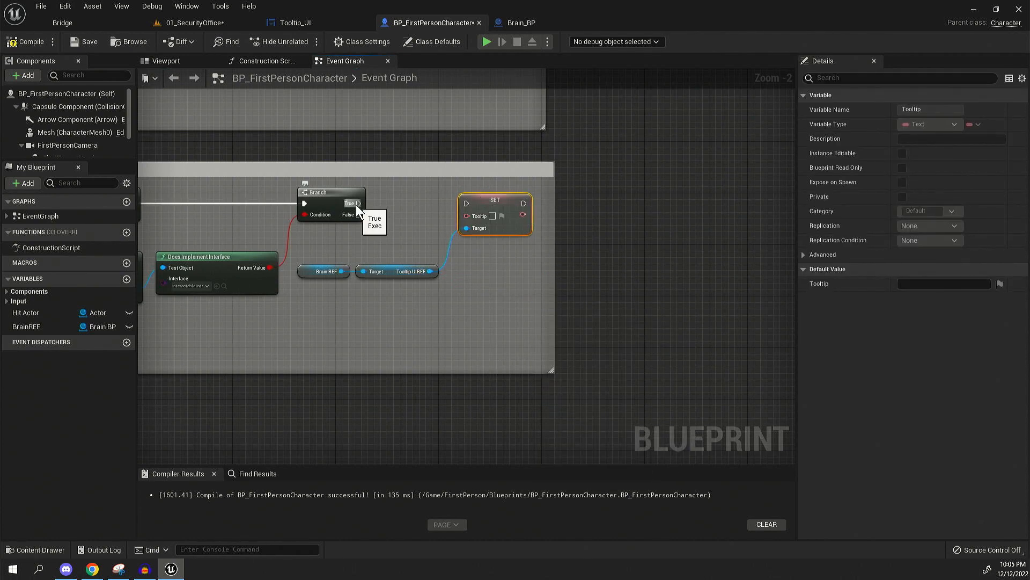
left_click_drag(358, 203, 467, 204)
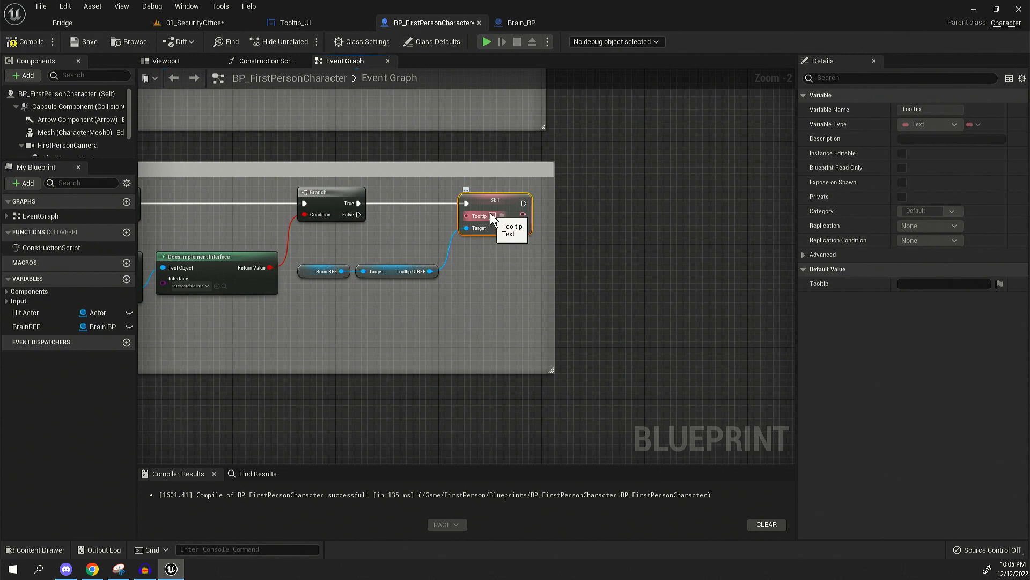
type("P")
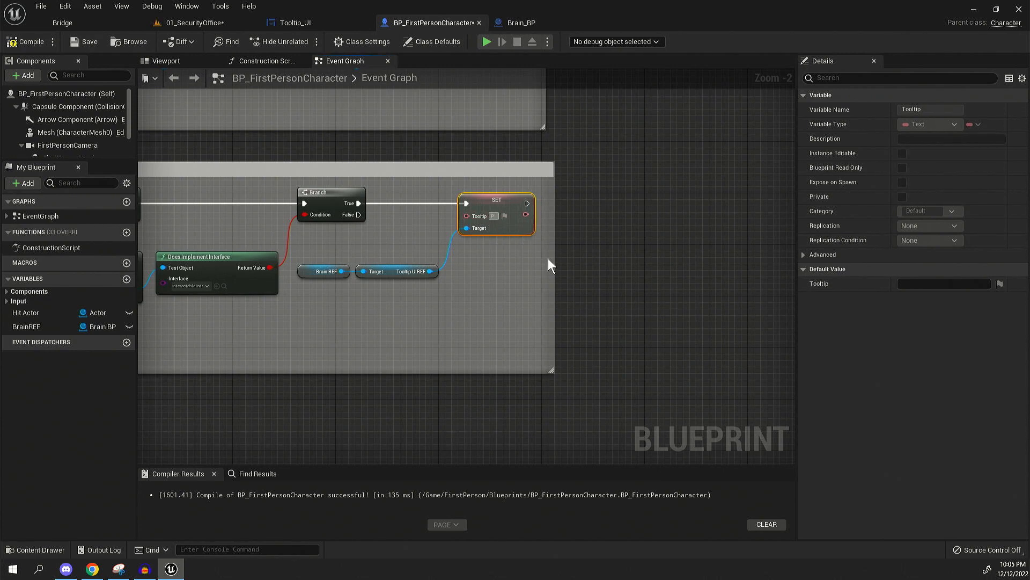
type("ress Left Mouse Button")
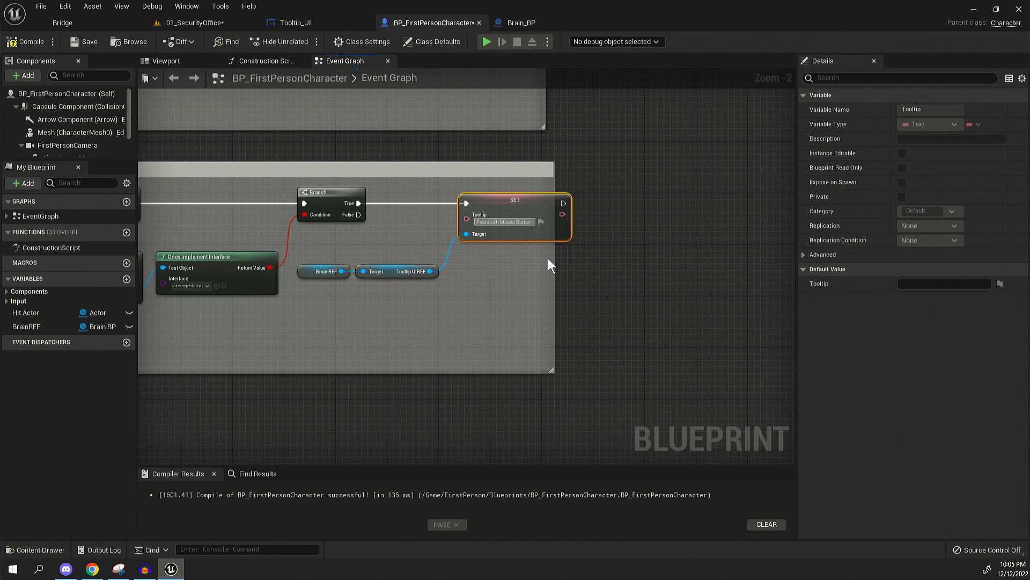
left_click_drag(555, 272, 715, 288)
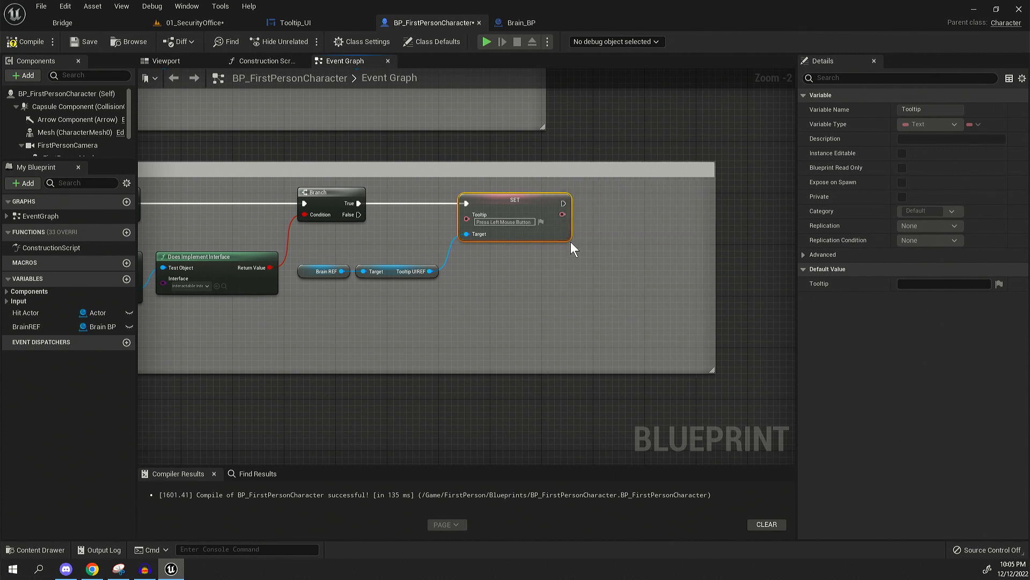
right_click_drag(610, 260, 625, 249)
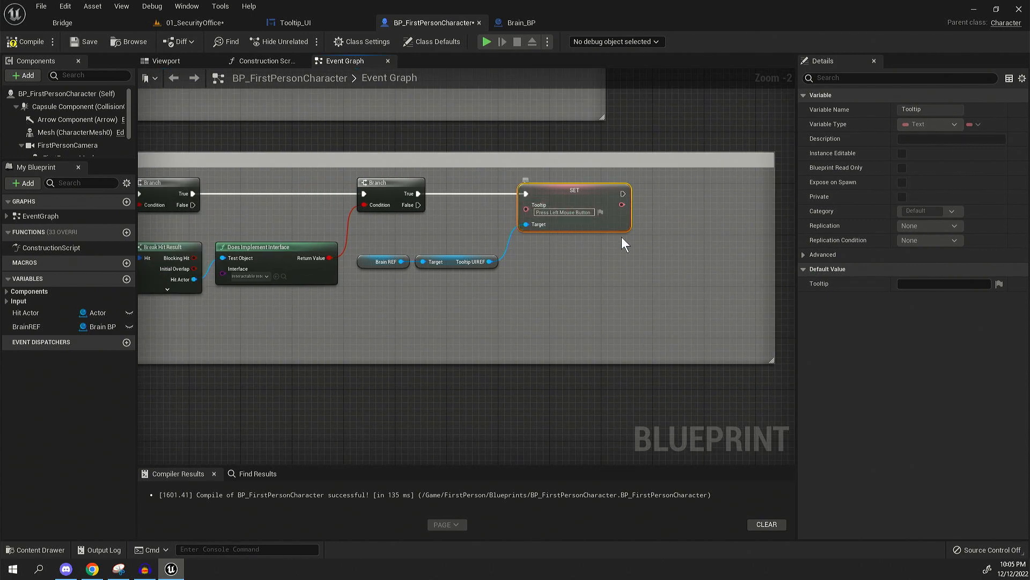
mouse_move(520, 256)
right_mouse_down()
mouse_move(596, 268)
mouse_move(618, 248)
right_mouse_up()
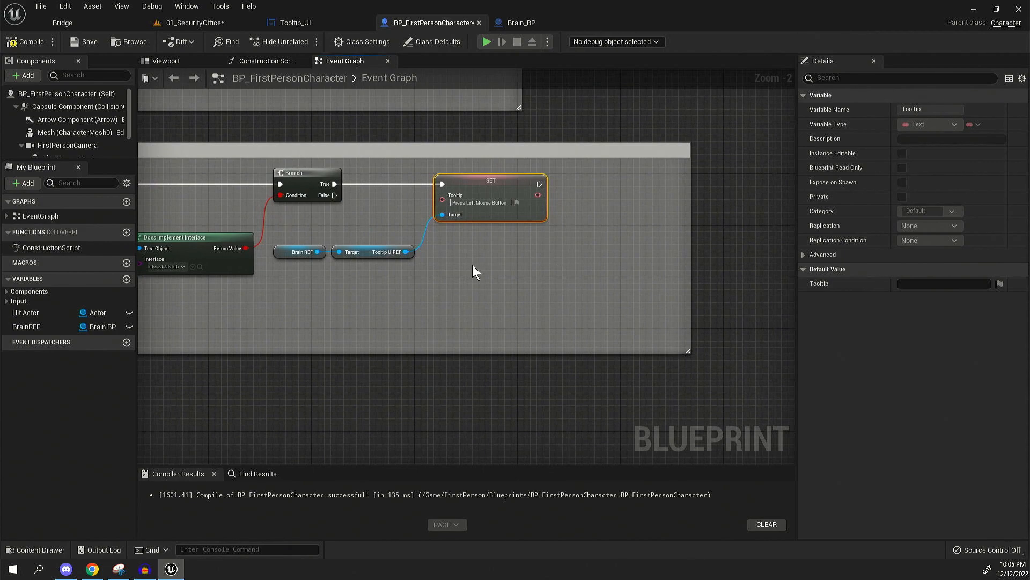
- Centre the two Branch nodes and abandon a first wire pulled from the first Branch's False output
right_click_drag(388, 180, 564, 226)
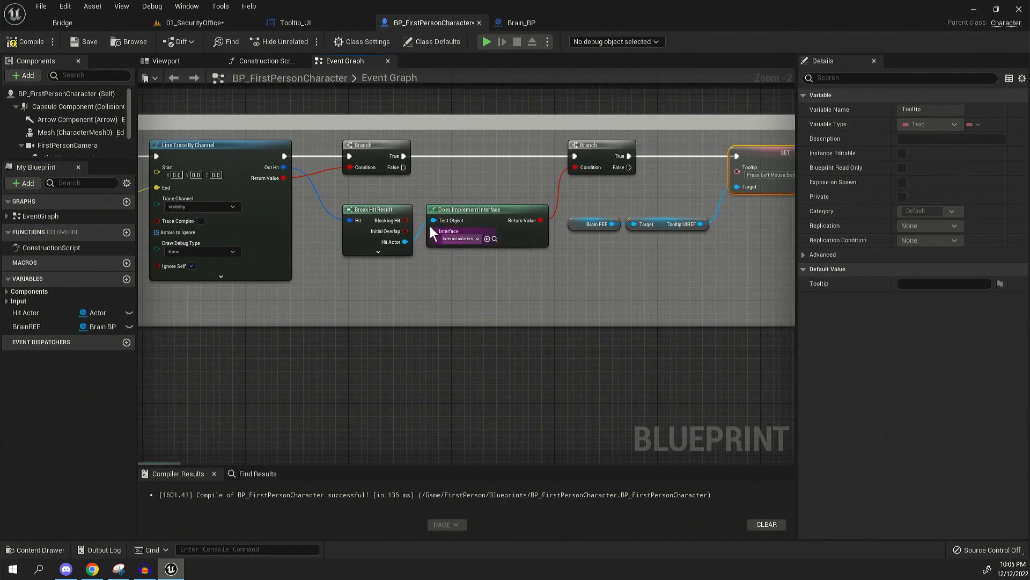
mouse_move(430, 226)
right_mouse_down()
mouse_move(393, 238)
mouse_move(242, 241)
right_mouse_up()
right_click_drag(483, 226, 403, 210)
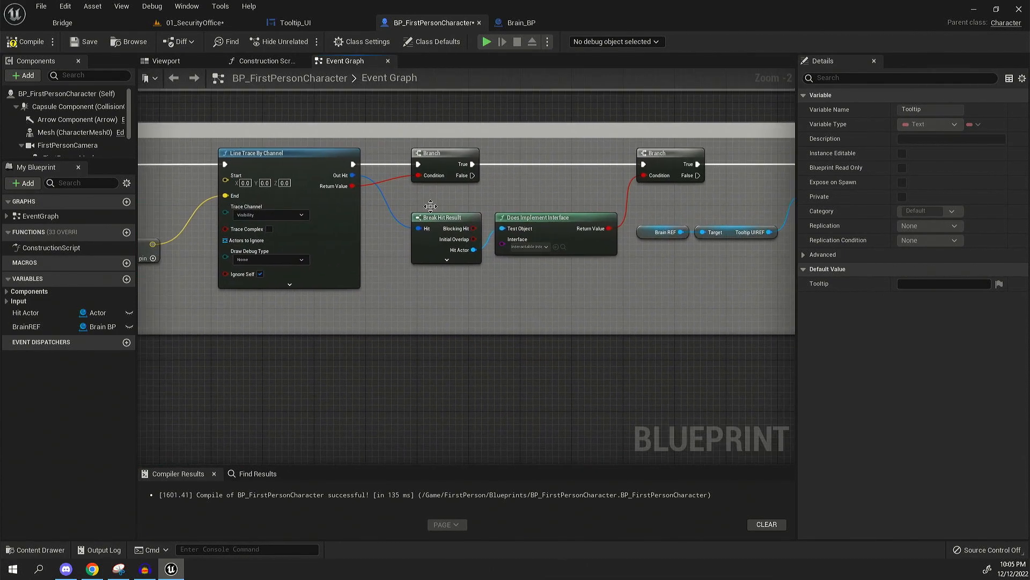
right_click_drag(444, 183, 353, 152)
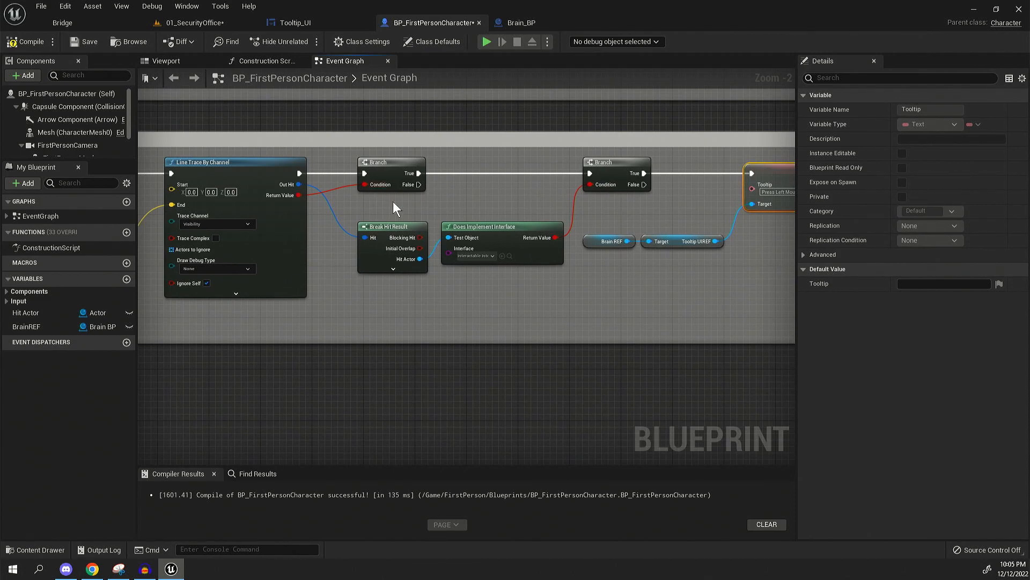
right_click_drag(468, 189, 439, 190)
left_click_drag(384, 184, 419, 318)
key("Escape")
scroll(502, 252, "down", 1)
- Duplicate the Brain REF, Tooltip UIREF and SET Tooltip nodes below and wire the first Branch's False to the copy
left_click_drag(502, 213, 684, 250)
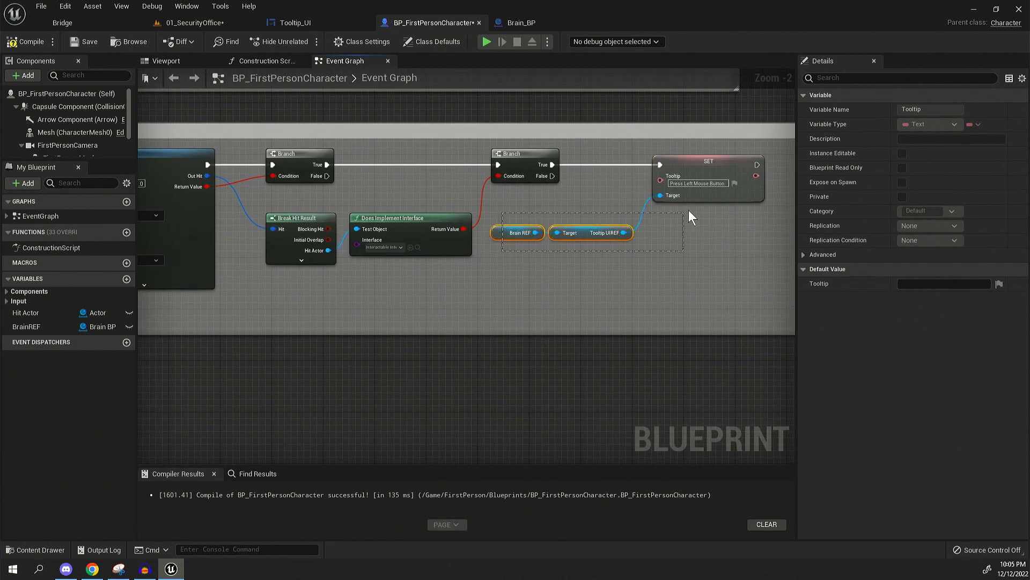
left_click(707, 174, "shift")
key("ctrl+d")
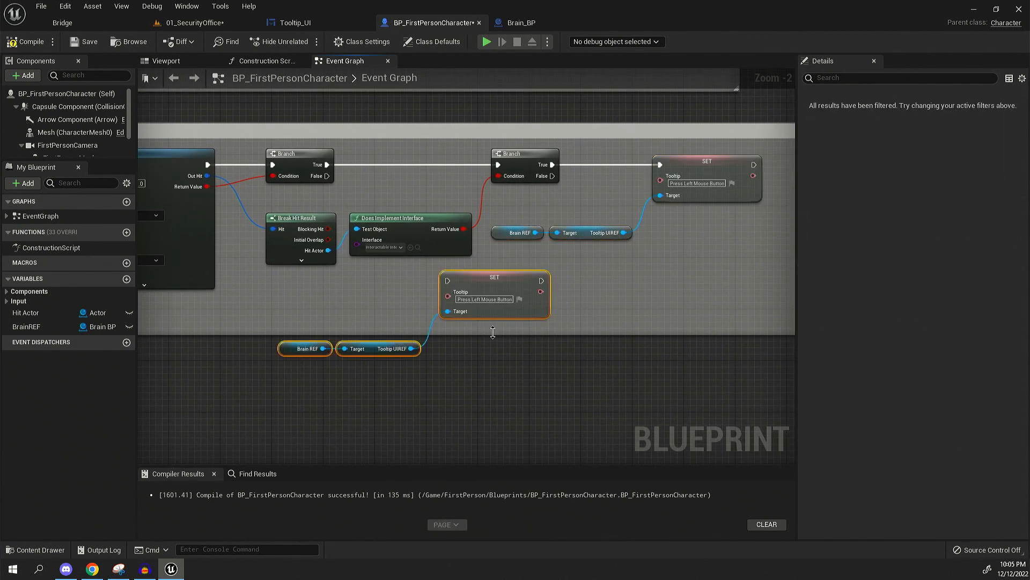
left_click_drag(496, 335, 491, 396)
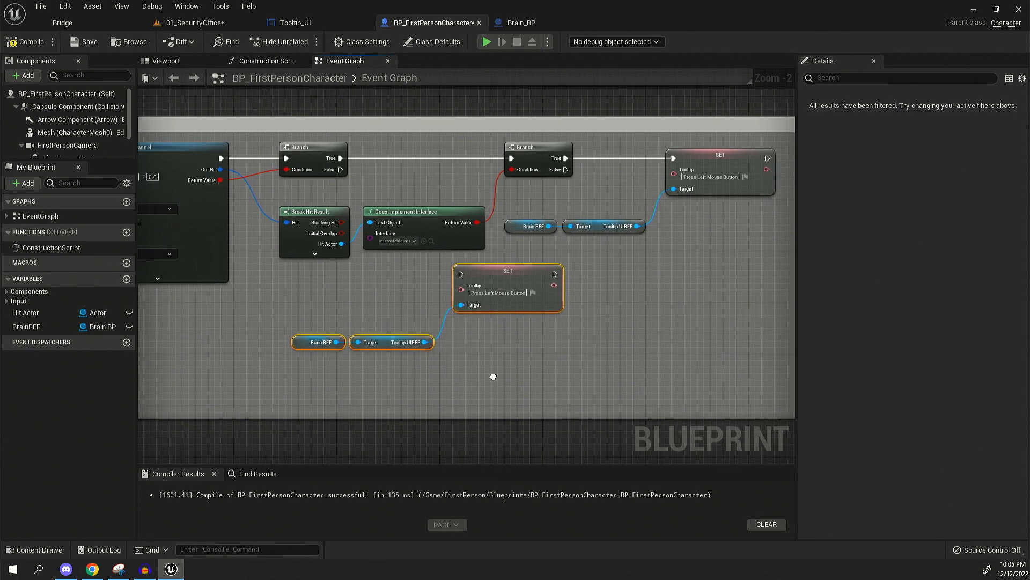
right_click_drag(451, 266, 515, 238)
left_click_drag(390, 148, 510, 254)
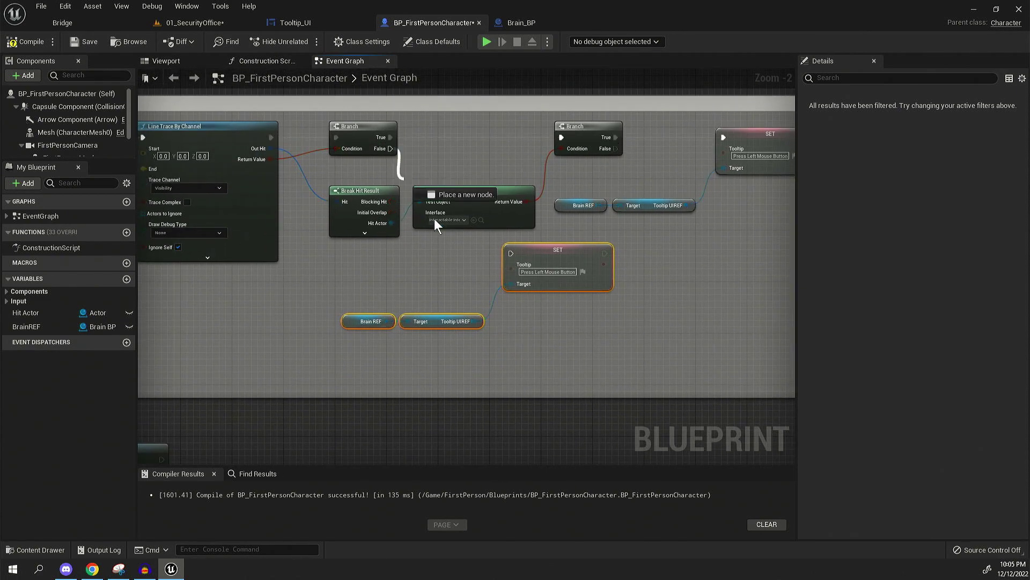
- Add a reroute under the Branches on the False wire and empty the copied SET node's Tooltip text
double_click(485, 247)
left_click_drag(488, 247, 427, 256)
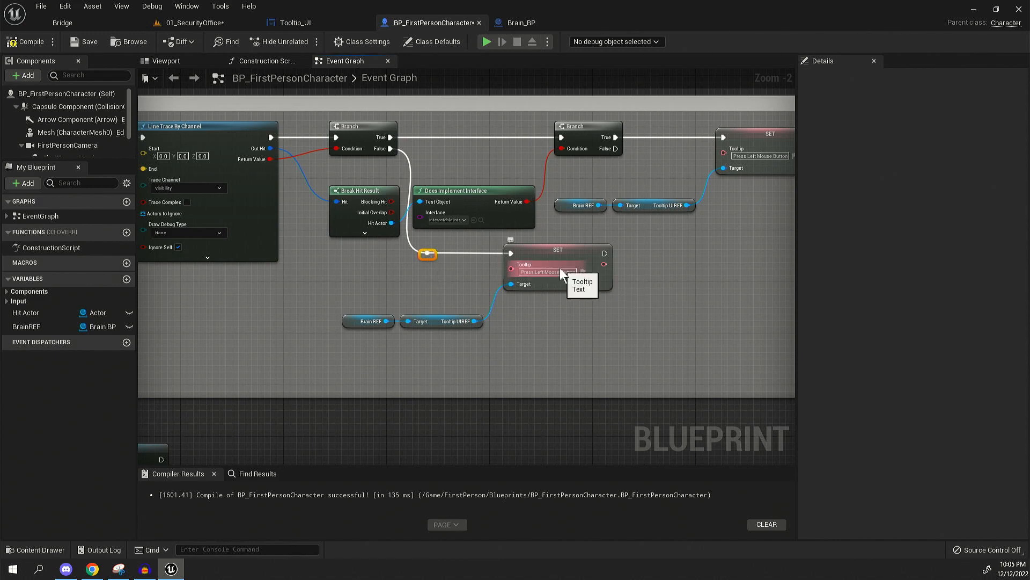
key("BackSpace")
key("Return")
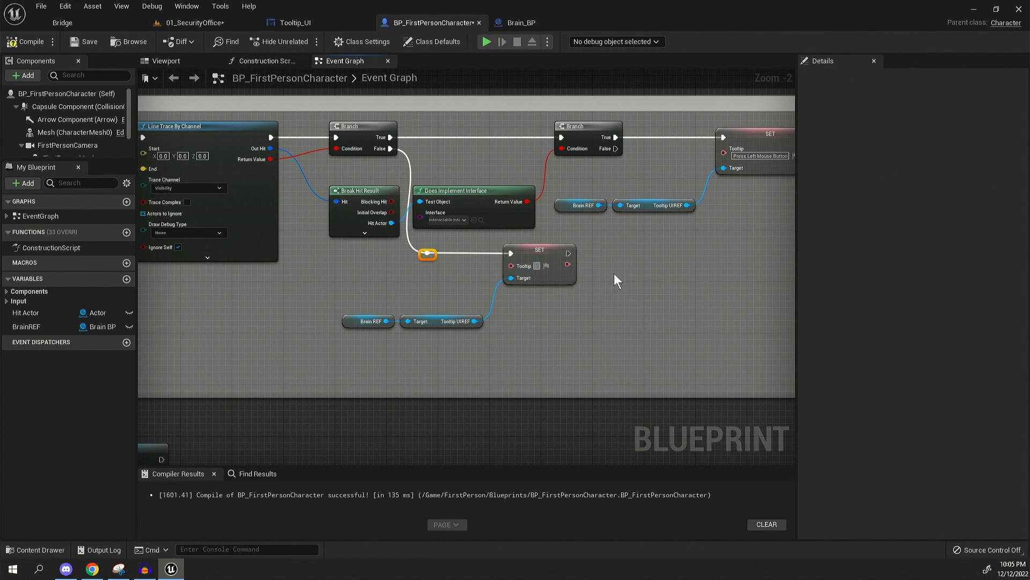
left_click(614, 272)
scroll(581, 262, "down", 1)
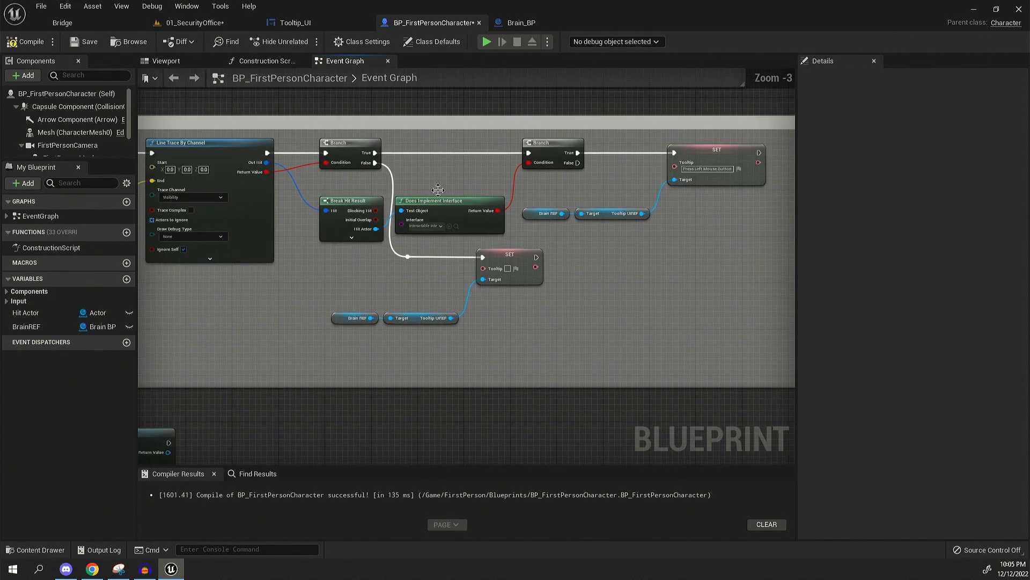
- Compile BP_FirstPersonCharacter, play 01_SecurityOffice and walk toward a wall to check the tooltip
left_click(32, 42)
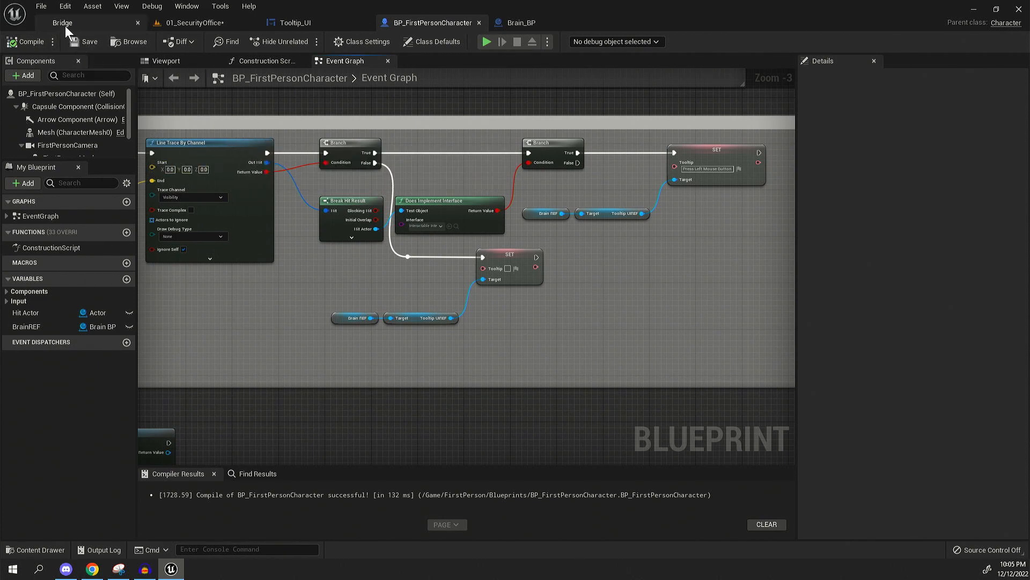
left_click(190, 23)
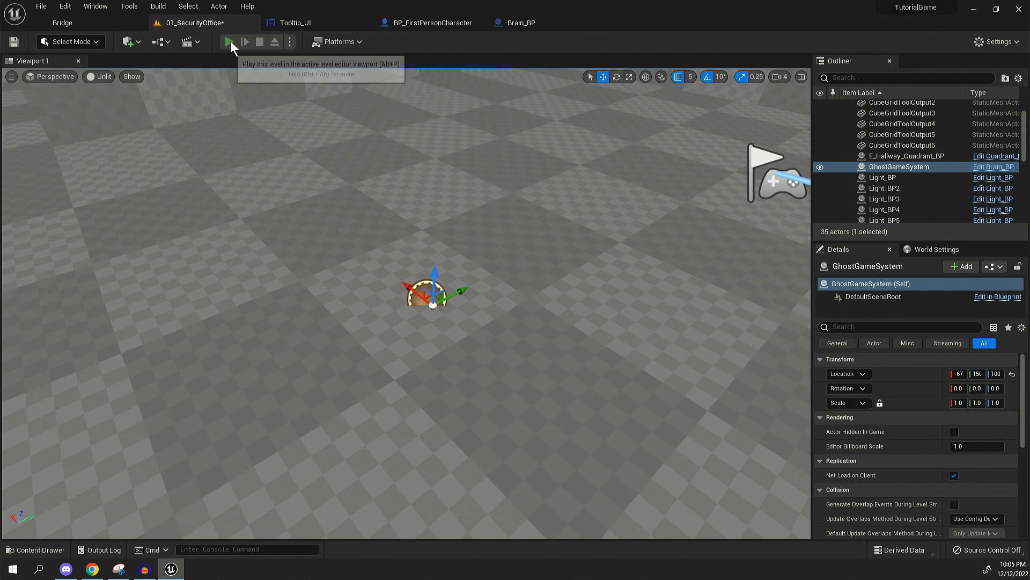
key("alt+p")
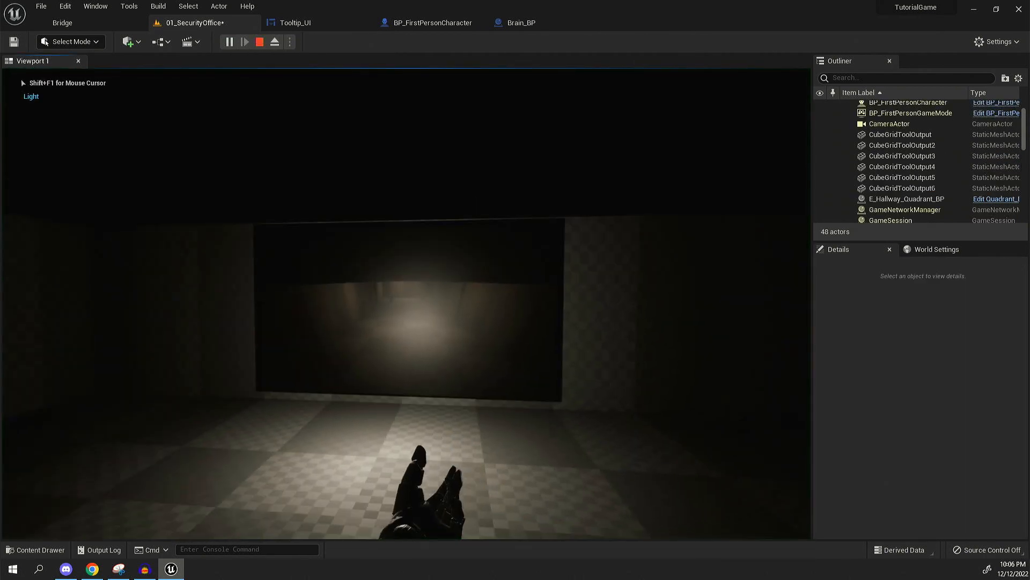
key("w")
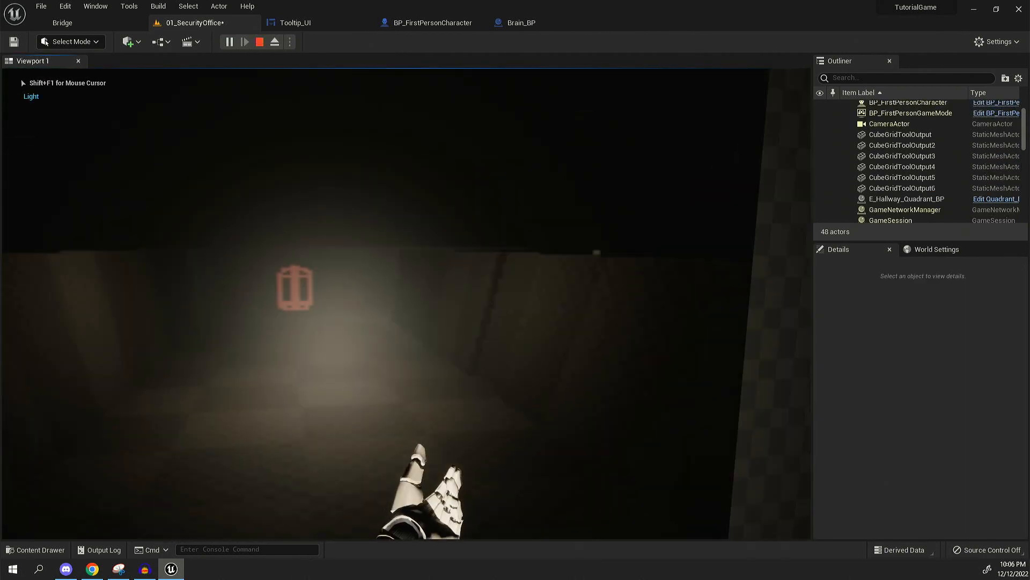
key("w")
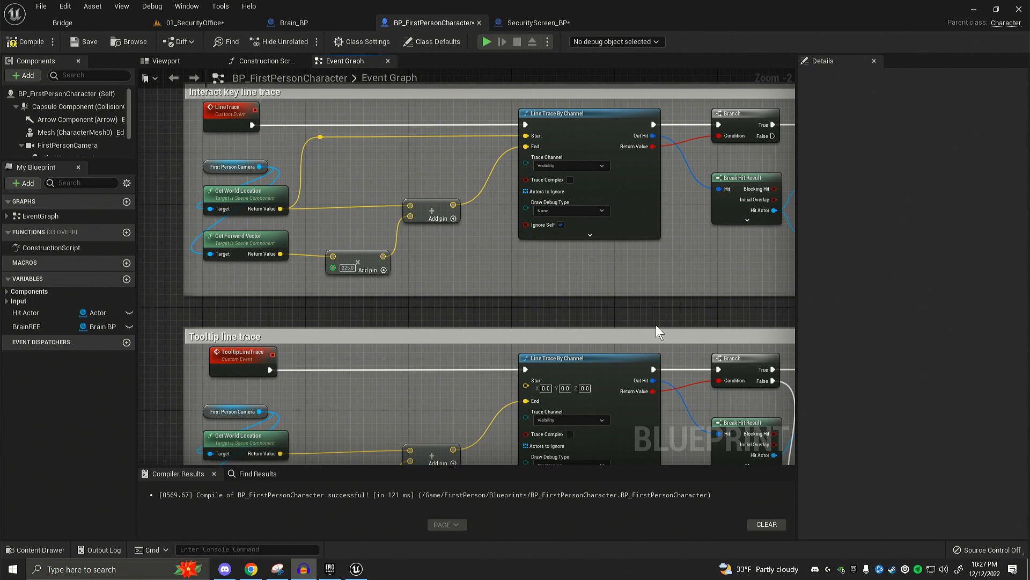
- Feed the camera's Get World Location into Line Trace Start, then compile and save
right_click_drag(367, 424, 321, 324)
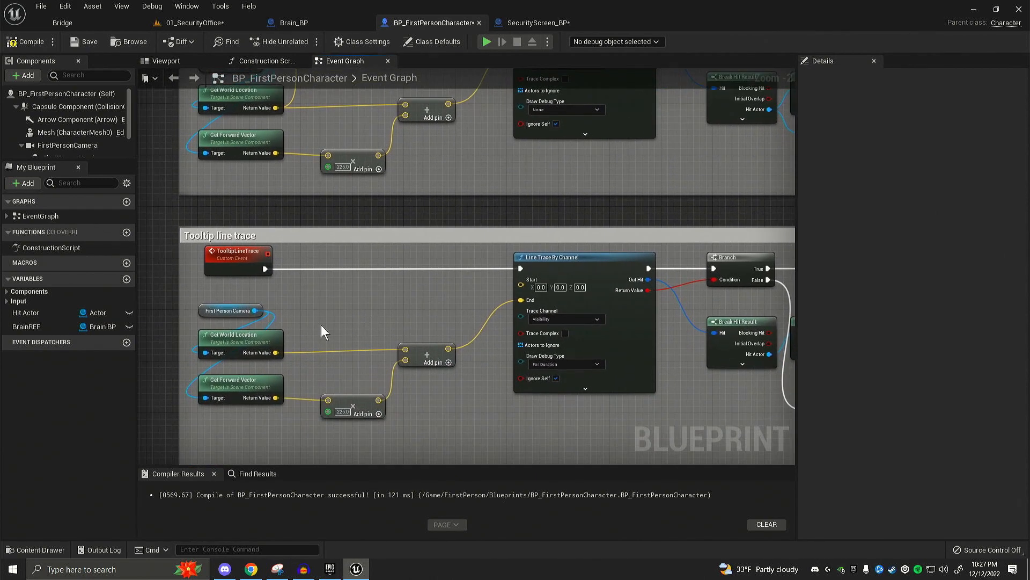
mouse_move(275, 352)
left_mouse_down()
mouse_move(367, 302)
mouse_move(522, 282)
left_mouse_up()
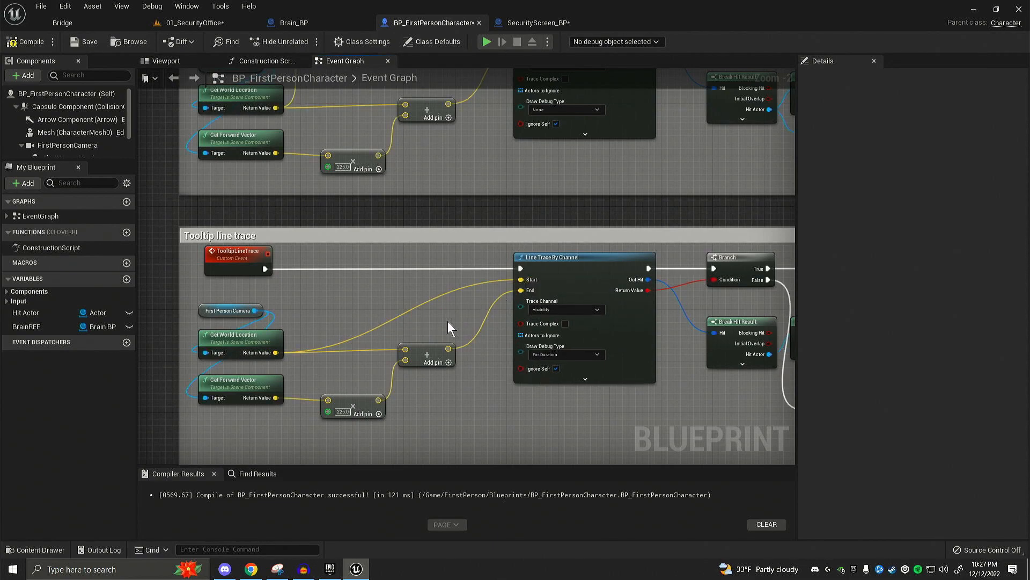
left_click(32, 41)
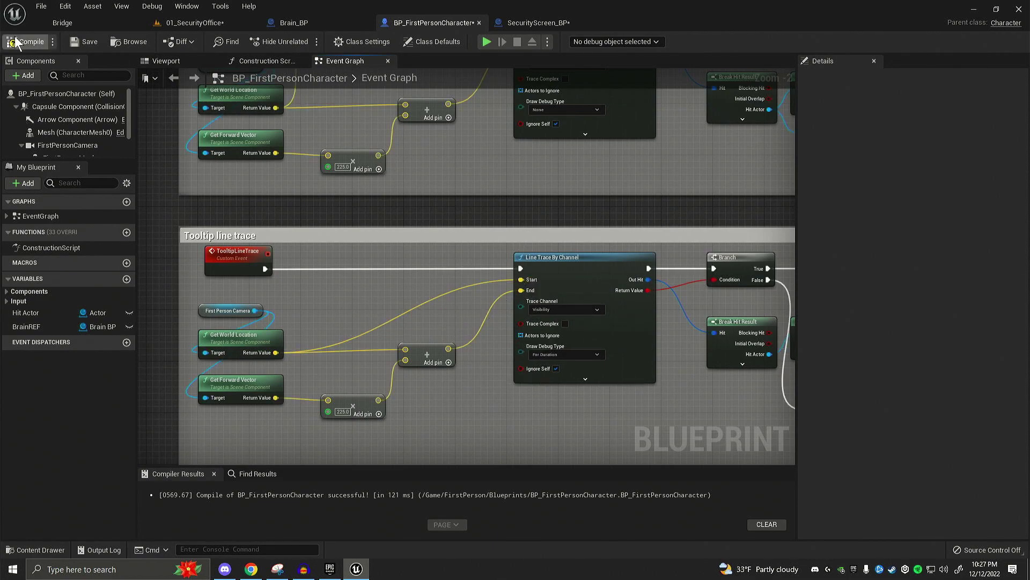
left_click(73, 41)
- Pan across the tooltip Set, Print String, Line Trace and Branch nodes to review the logic
mouse_move(523, 281)
right_mouse_down()
mouse_move(255, 287)
mouse_move(202, 266)
right_mouse_up()
right_click_drag(484, 282, 288, 222)
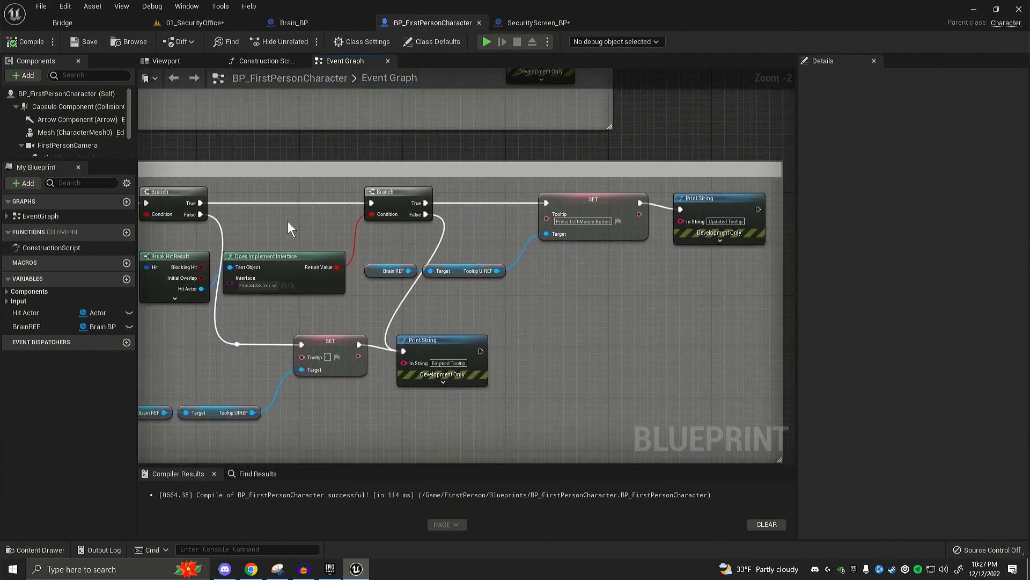
mouse_move(213, 309)
right_mouse_down()
mouse_move(365, 309)
mouse_move(254, 314)
mouse_move(343, 330)
mouse_move(250, 312)
right_mouse_up()
right_click_drag(239, 194, 272, 191)
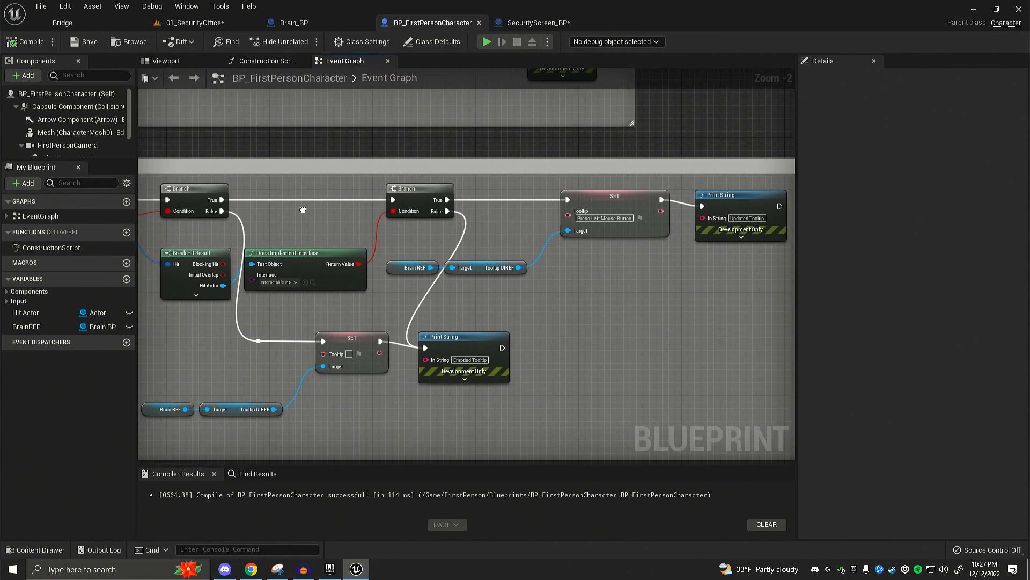
- Play 01_SecurityOffice, look at an interactable to see 'Press Left Mouse Button', click a few times, then stop
left_click(154, 22)
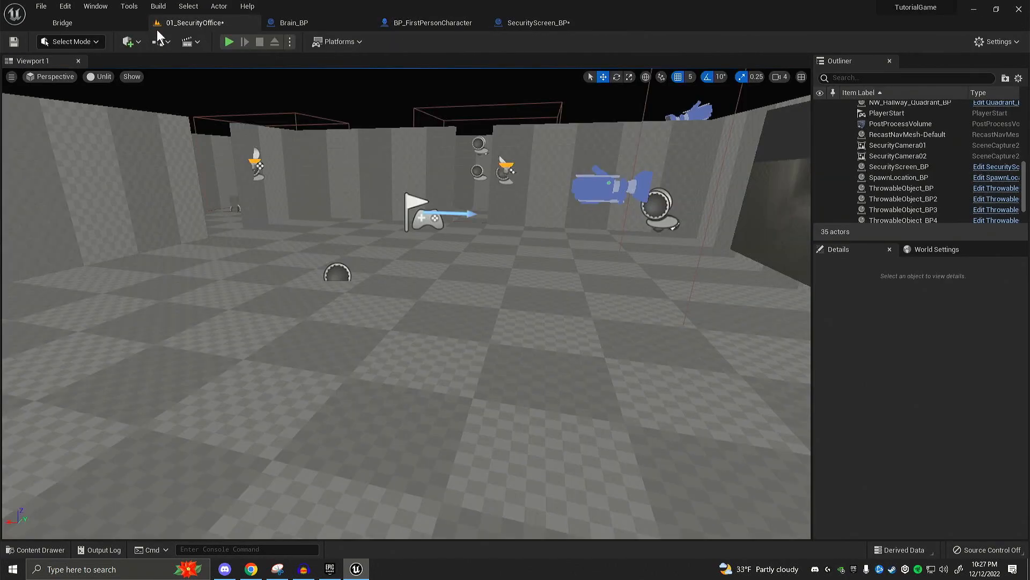
left_click(236, 43)
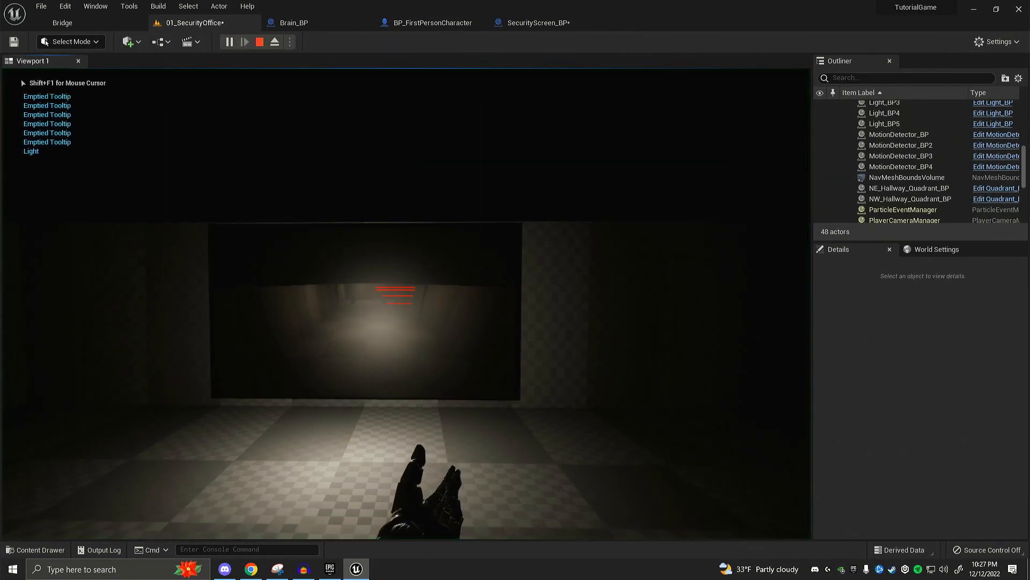
key("w")
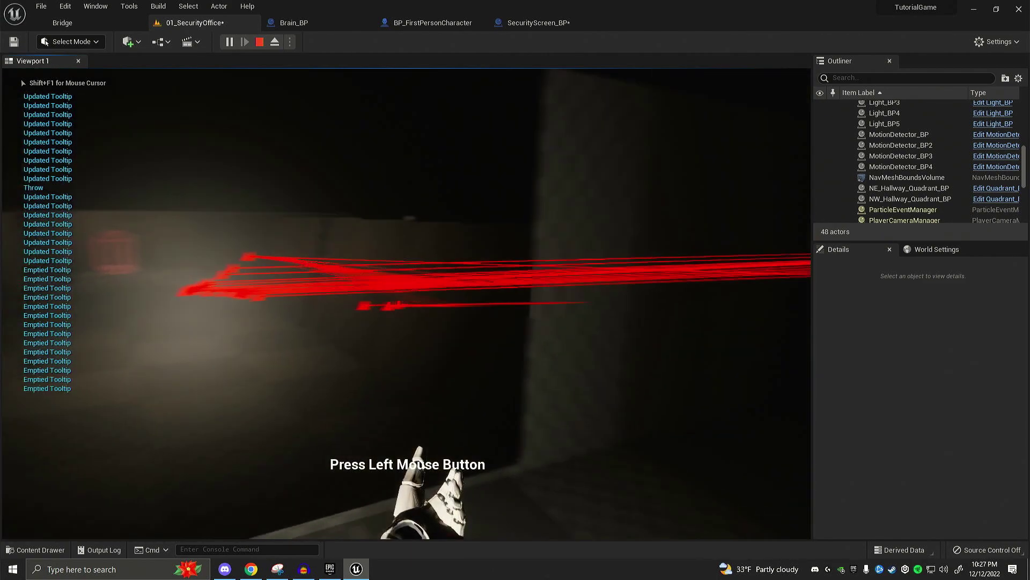
left_click(408, 307)
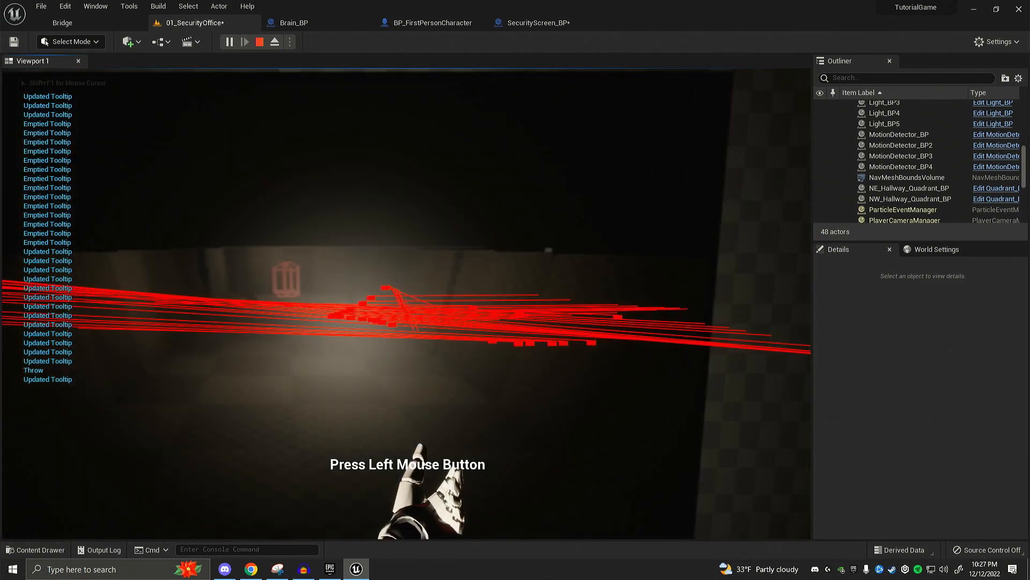
left_click(407, 305)
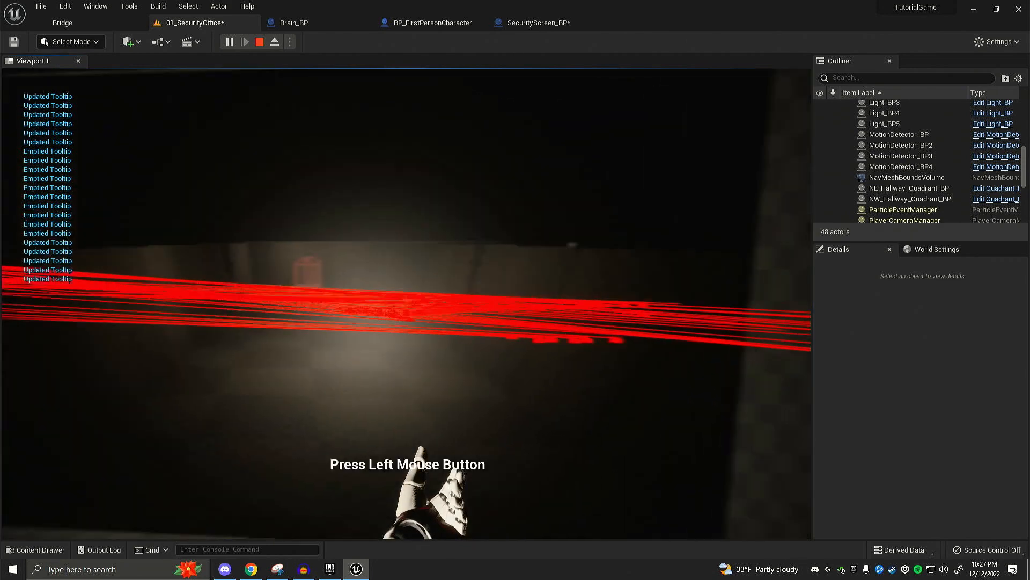
left_click(407, 306)
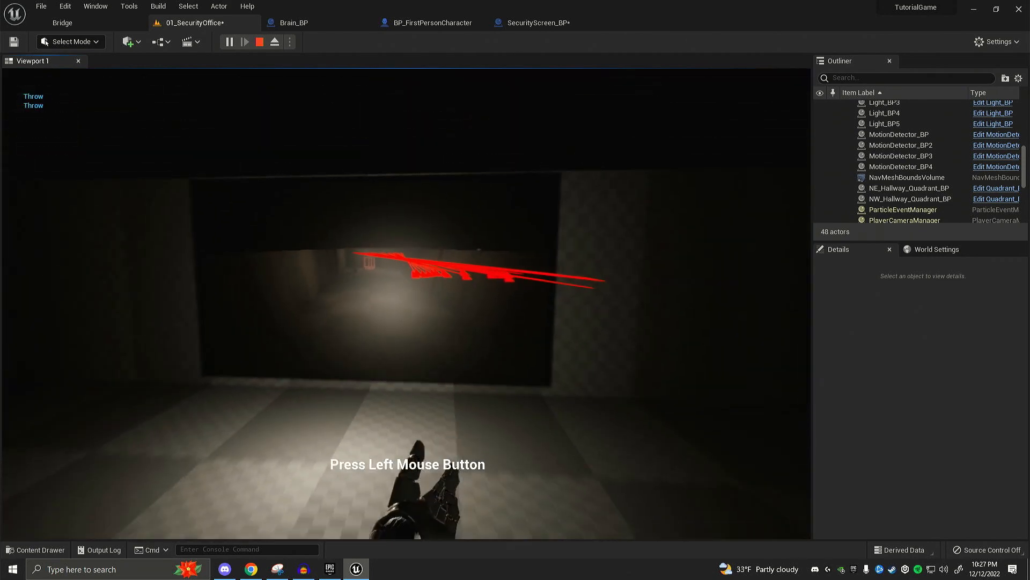
key("Escape")
left_click(293, 23)
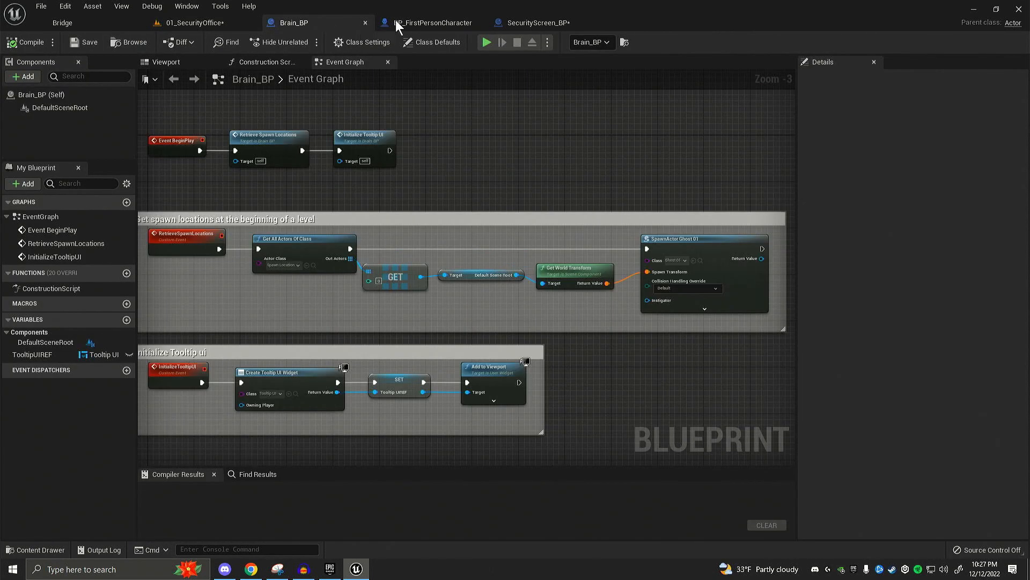
left_click(535, 23)
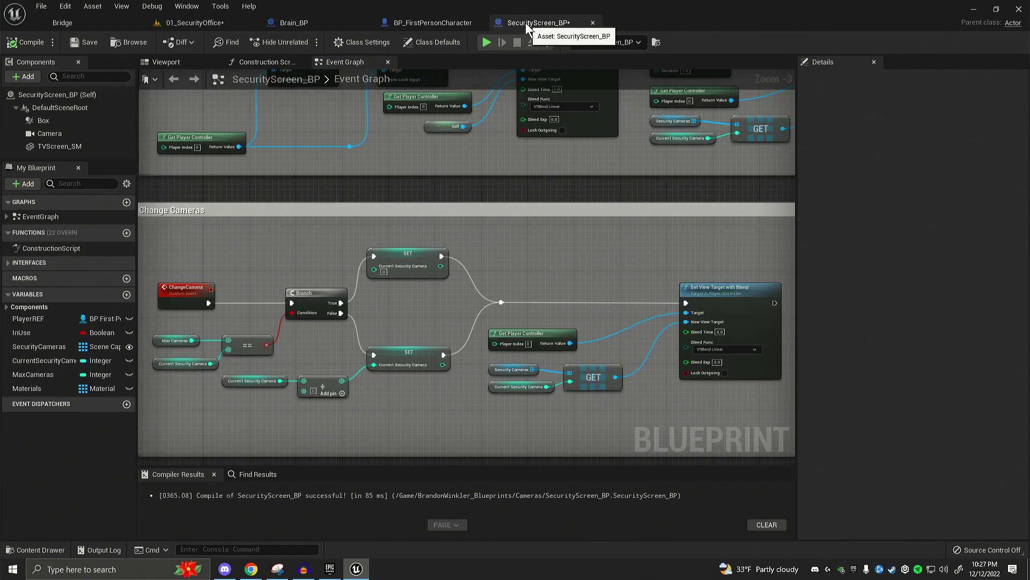
left_click(431, 22)
right_click_drag(636, 194, 647, 175)
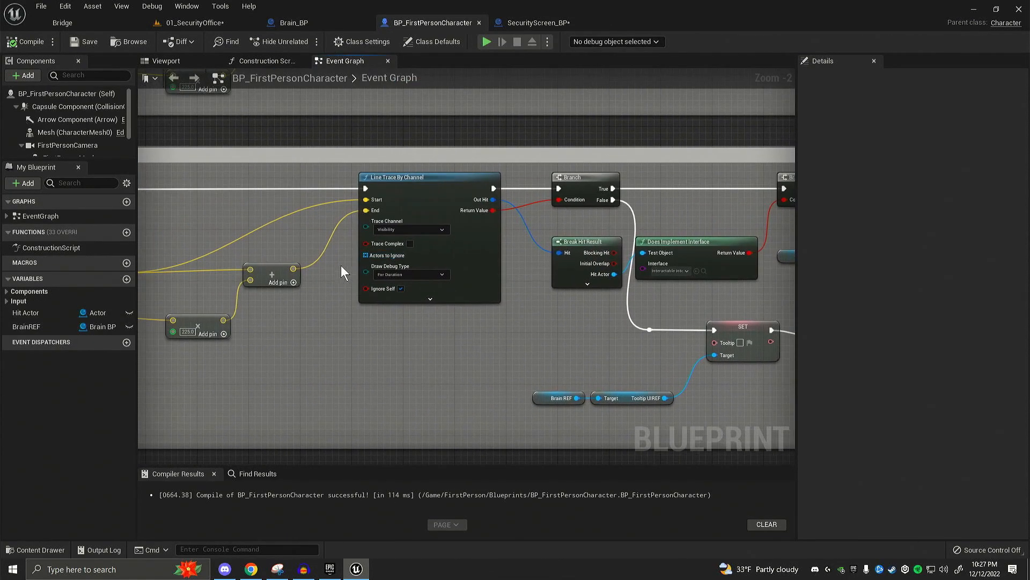
right_click_drag(340, 266, 564, 252)
left_click(193, 23)
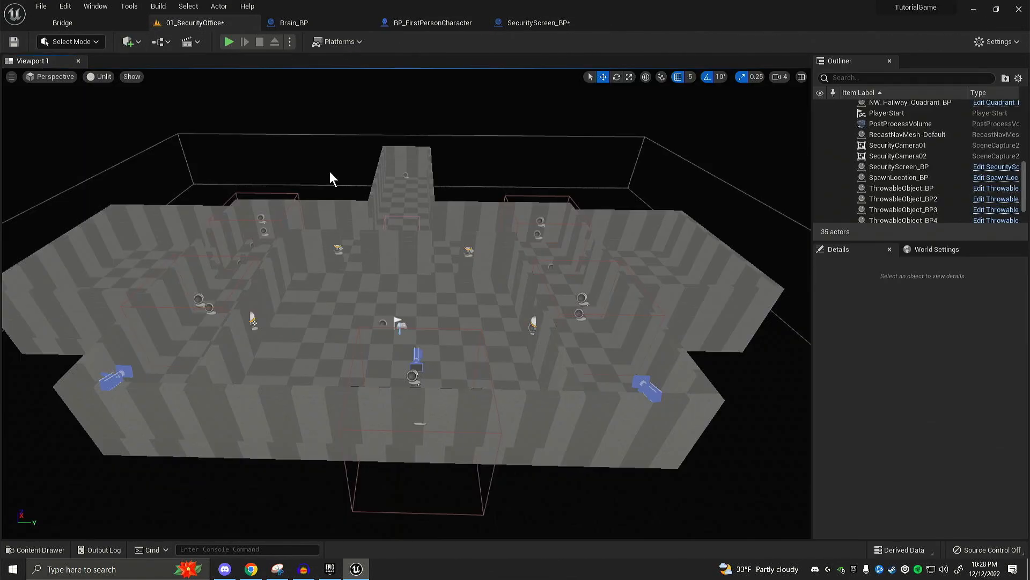